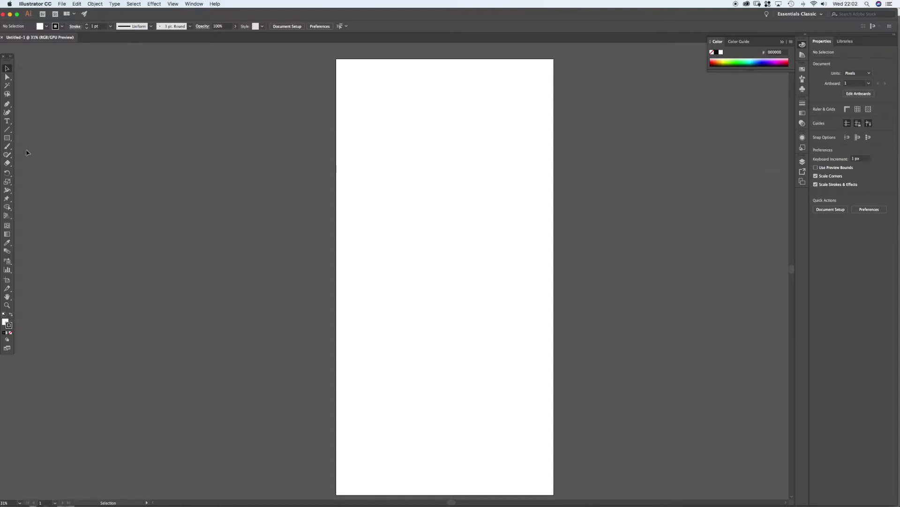
- Draw a hexagon about 152 by 132 px near the artboard's upper-left corner with the Polygon tool
left_click_drag(8, 140, 47, 167)
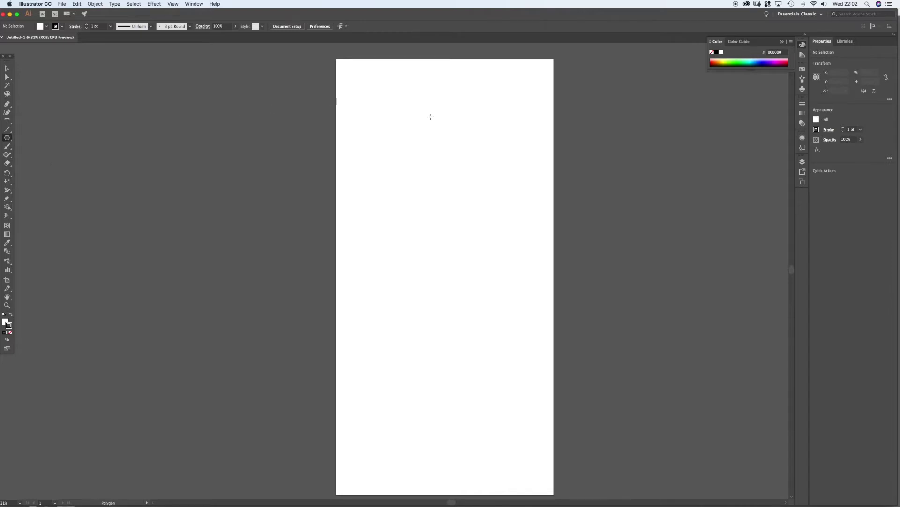
left_click_drag(422, 125, 287, 194)
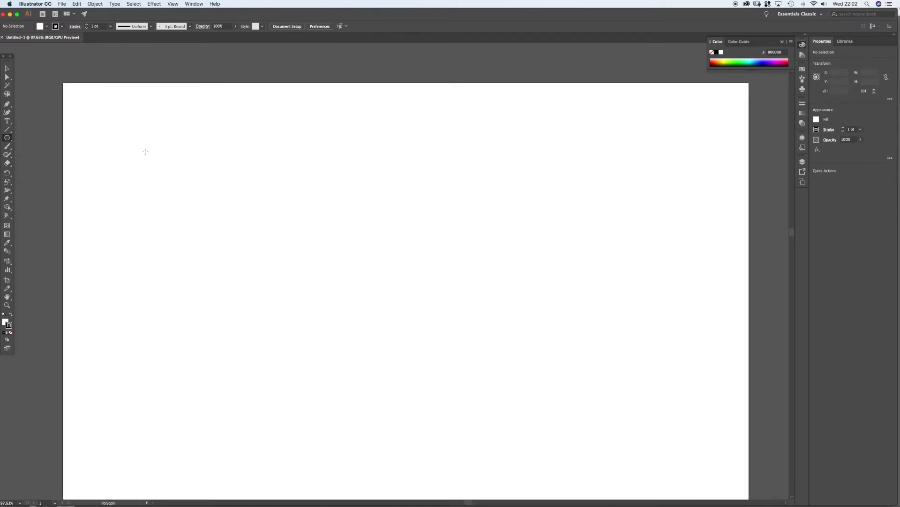
left_click_drag(135, 137, 151, 159)
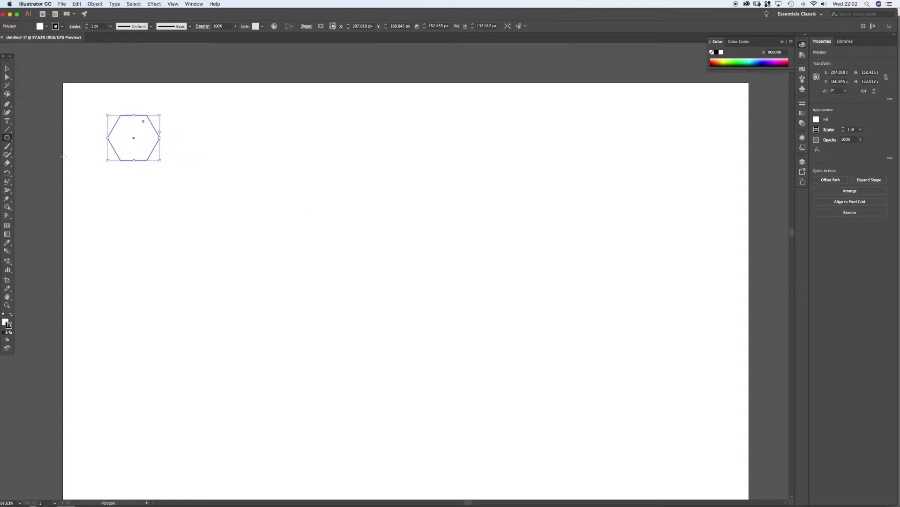
- Reduce the polygon to three sides and return it to six
mouse_move(7, 138)
left_mouse_down()
mouse_move(43, 165)
mouse_move(61, 163)
mouse_move(7, 141)
left_mouse_up()
left_click(306, 27)
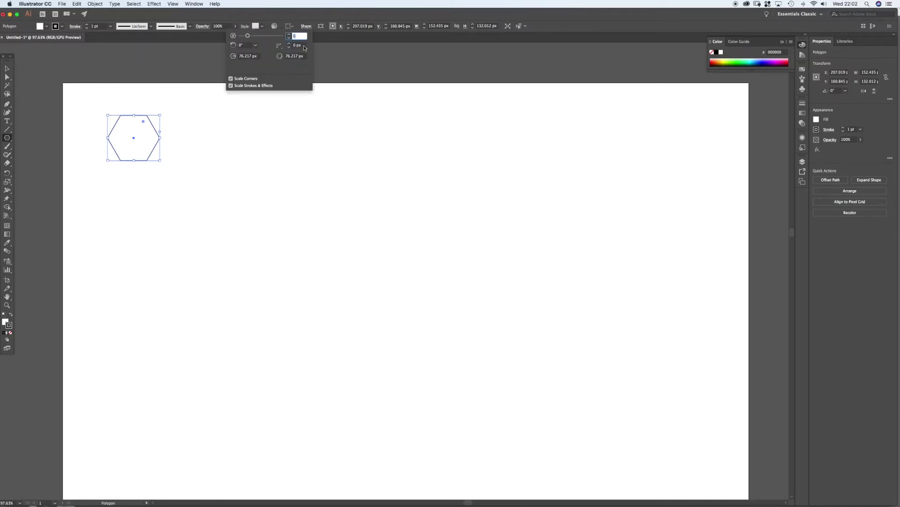
left_click(288, 38)
left_click(289, 38)
left_click(289, 39)
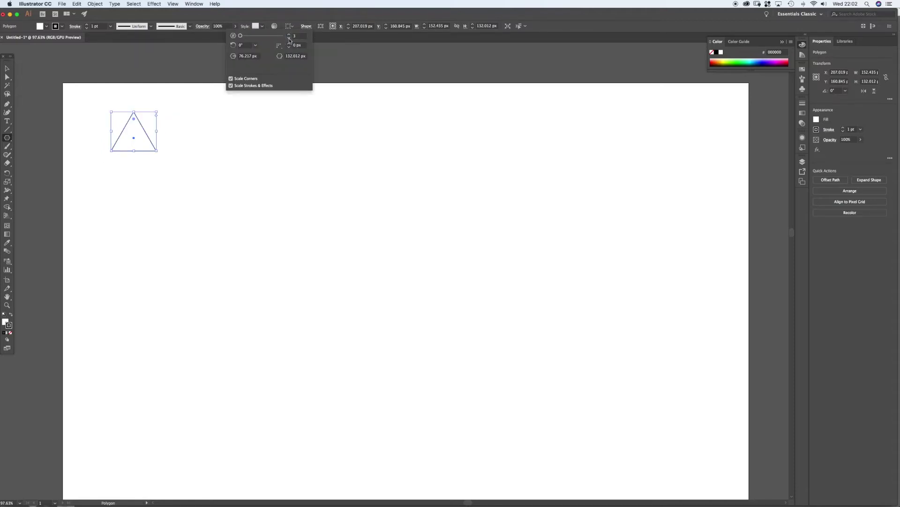
left_click(288, 34)
left_click(288, 35)
left_click(289, 34)
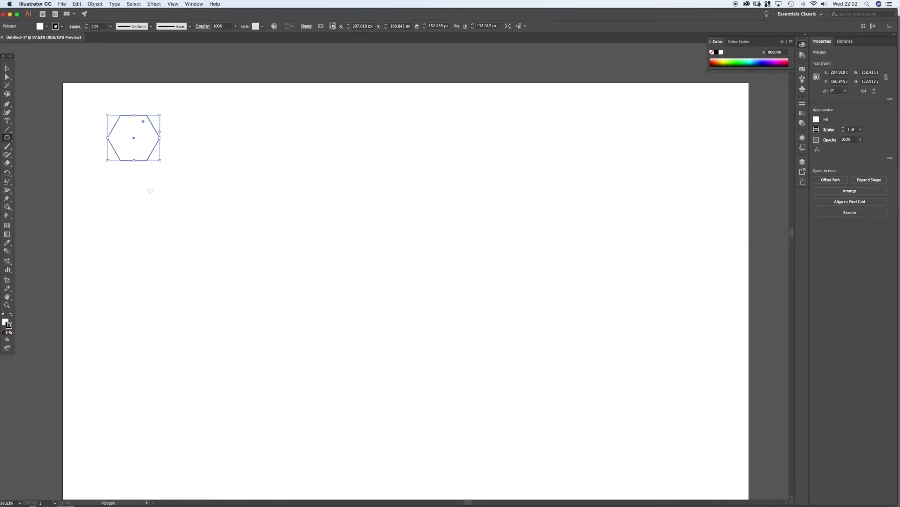
- Scale the hexagon vertically into an elongated shape about 143 by 397 px
key("s")
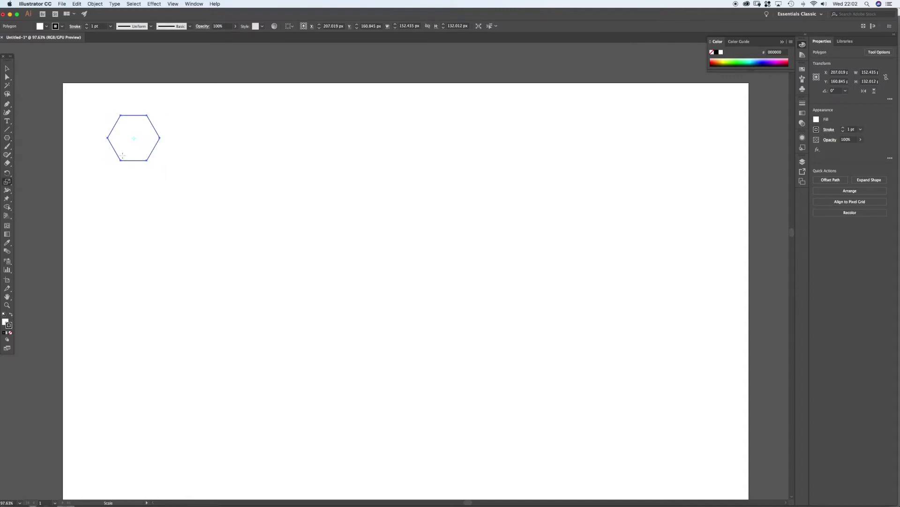
mouse_move(160, 138)
left_mouse_down()
mouse_move(188, 135)
mouse_move(181, 133)
left_mouse_up()
key("super+z")
left_click_drag(143, 160, 146, 206)
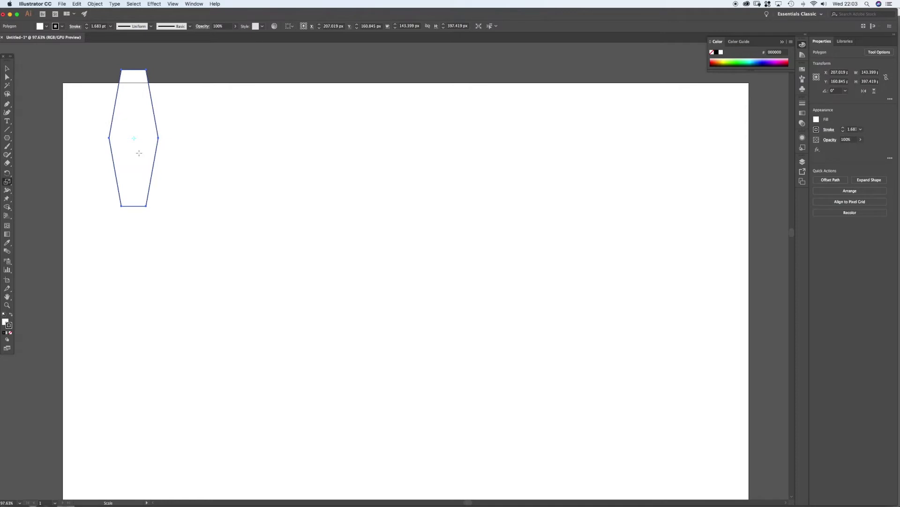
- Move the elongated hexagon down so it sits fully inside the artboard, and deselect it
key("v")
left_click_drag(143, 123, 150, 197)
left_click(104, 117)
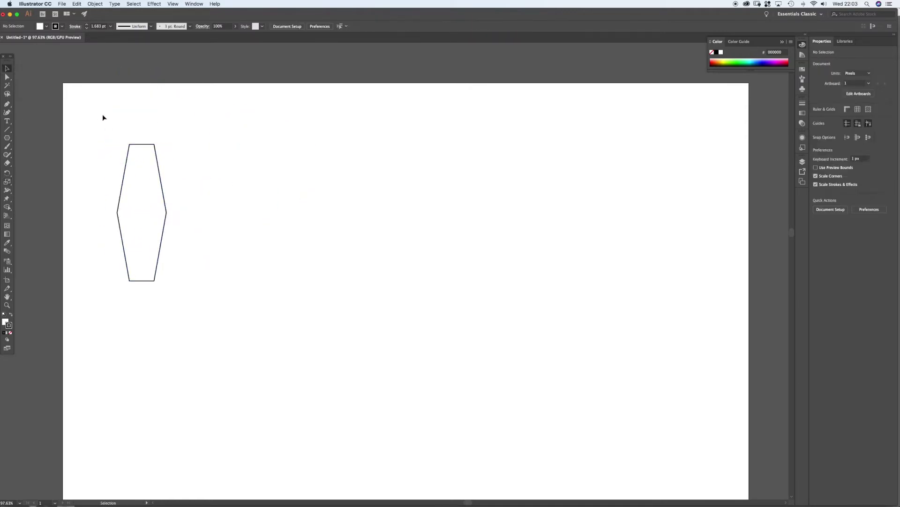
- Set the elongated hexagon's fill to None
left_click(141, 170)
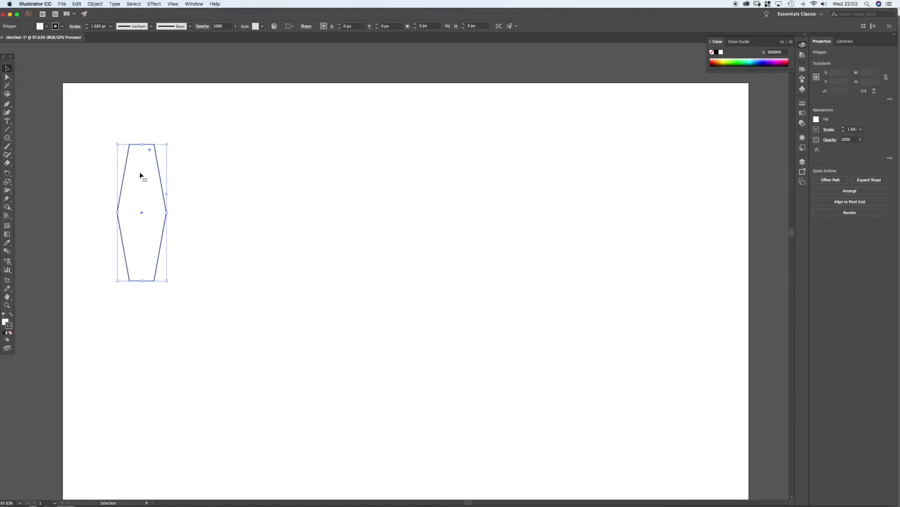
left_click(46, 26)
left_click(6, 39)
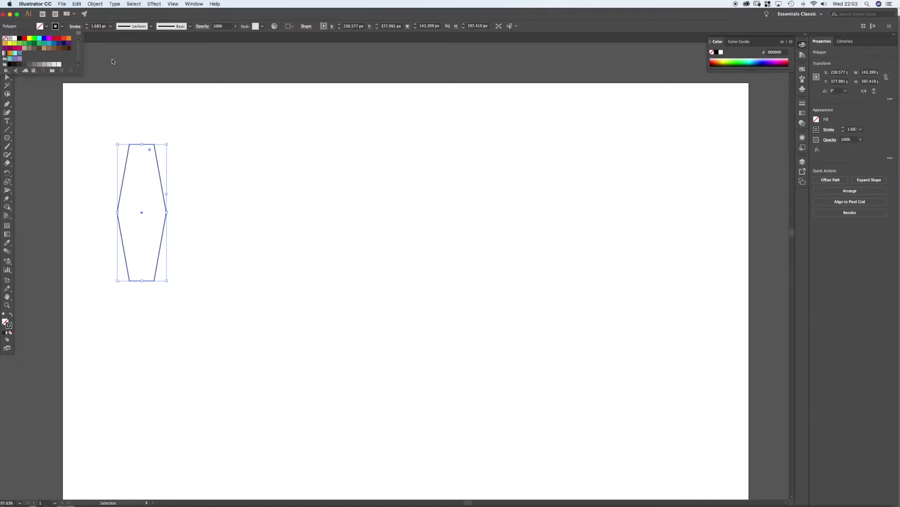
left_click(844, 41)
left_click(822, 41)
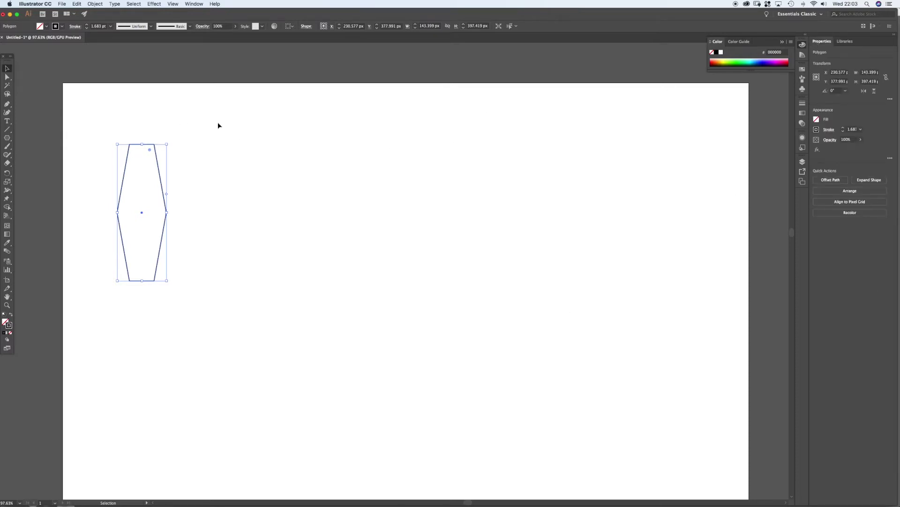
- Duplicate the elongated hexagon to its lower right and scale the copy to about 119 by 330 px
left_click(275, 170)
left_click_drag(275, 171, 249, 159)
left_click(249, 162)
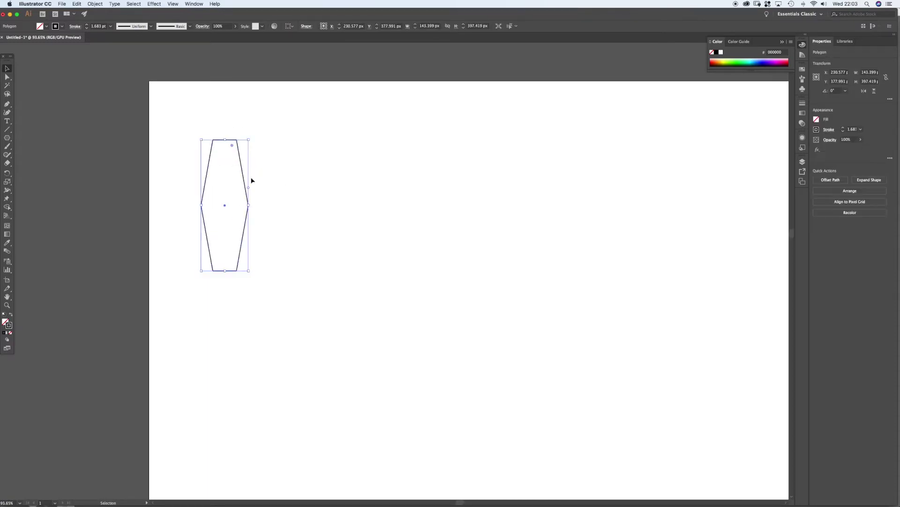
left_click_drag(242, 172, 284, 242)
left_click_drag(291, 338, 282, 331)
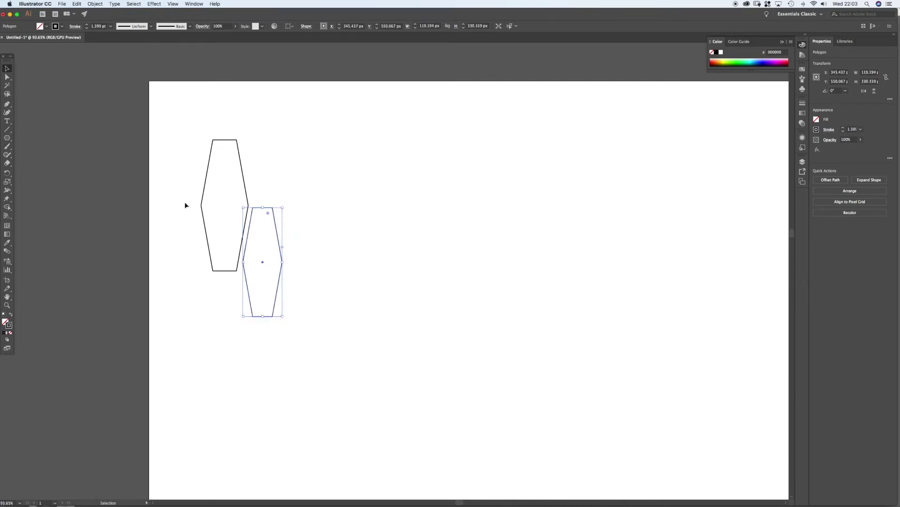
- Move the smaller hexagon down until its side corners are level with the larger hexagon's bottom edge
left_click(261, 237)
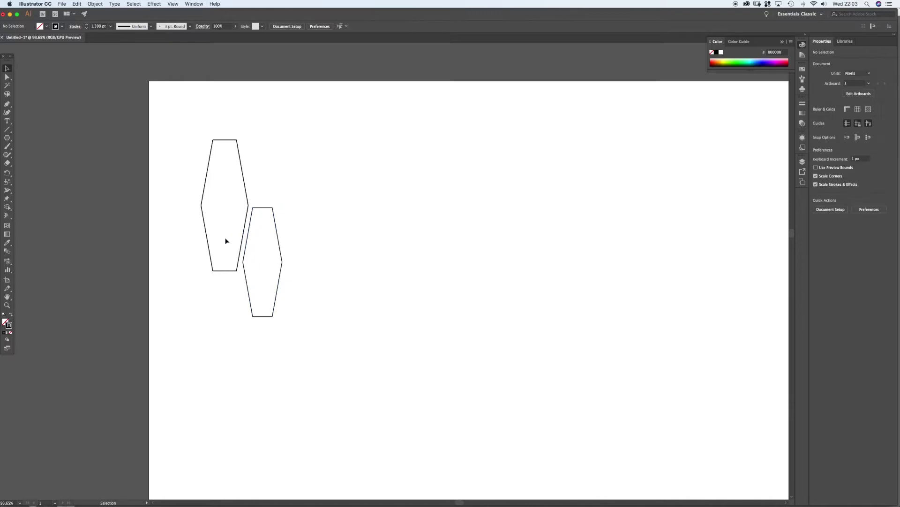
scroll(234, 242, "up", 3)
left_click(287, 227)
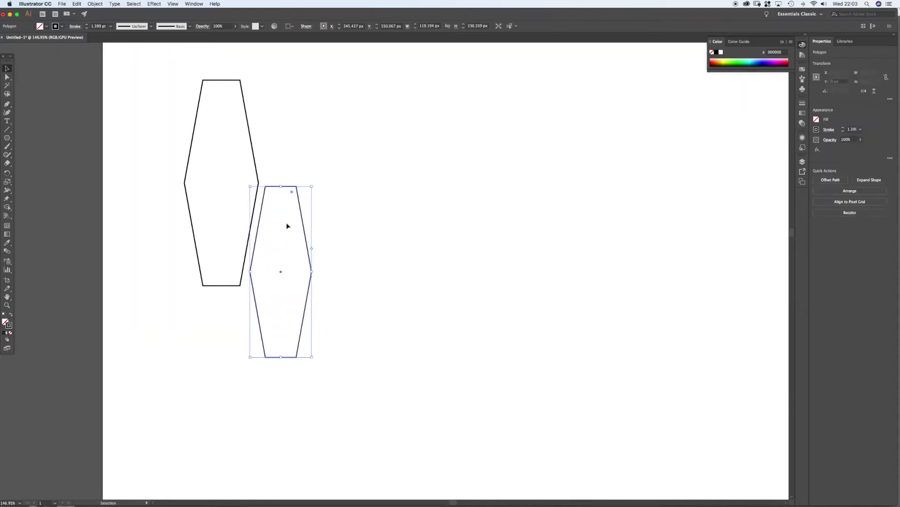
left_click(311, 256)
left_click(311, 256)
left_click_drag(310, 260, 311, 273)
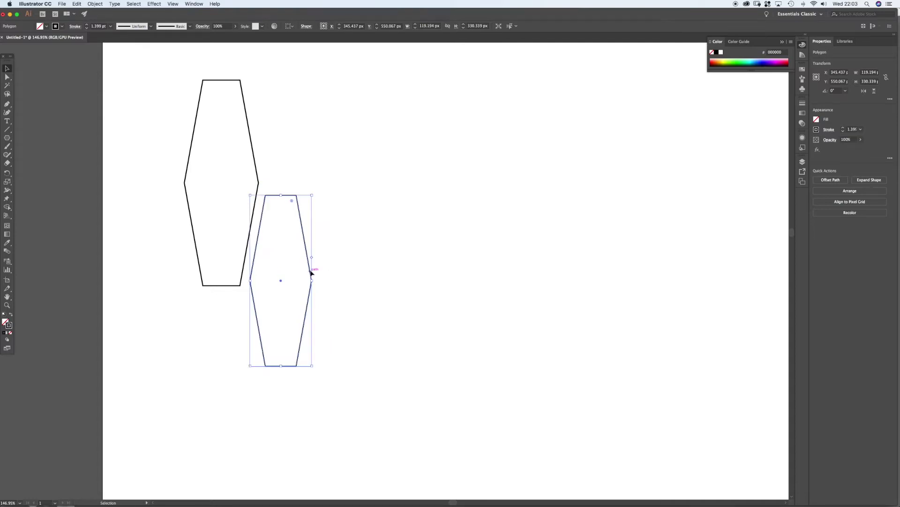
key("Down")
key("Down")
key("Down")
key("Down")
key("Down")
key("Down")
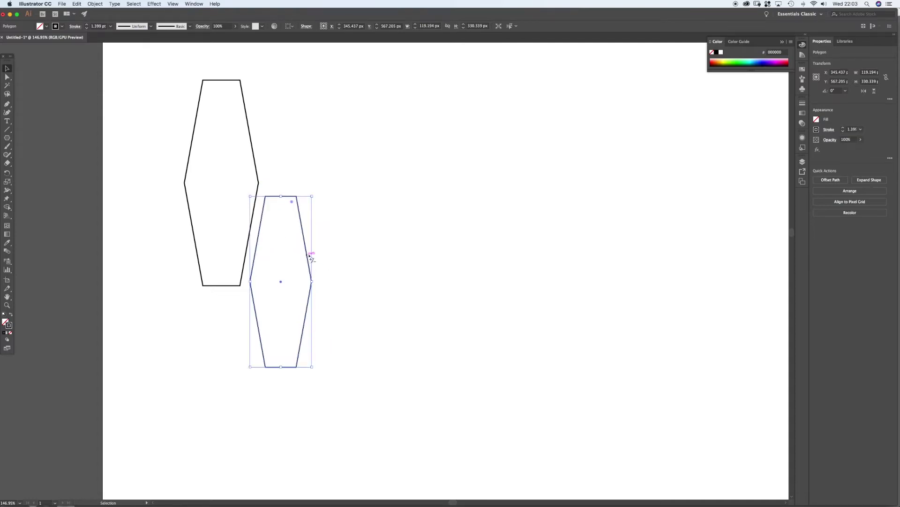
key("Right")
key("Right")
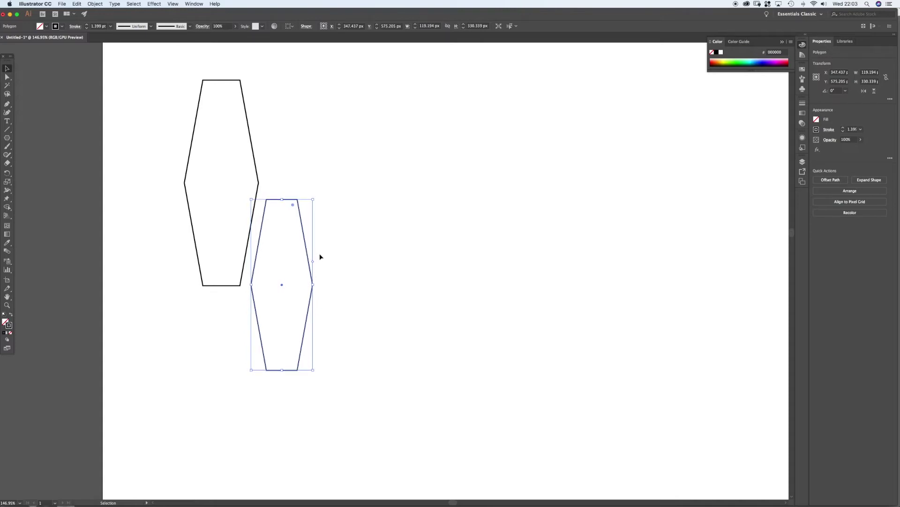
key("Down")
key("Down")
key("Down")
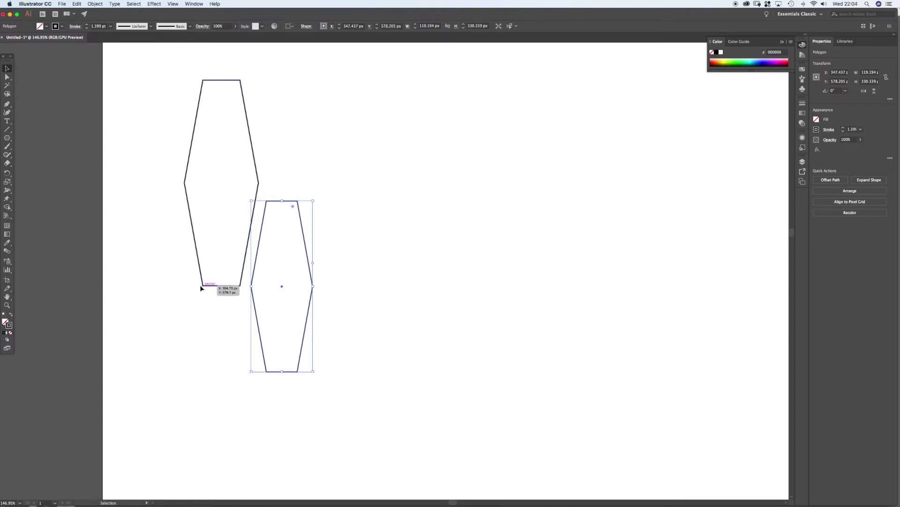
key("Up")
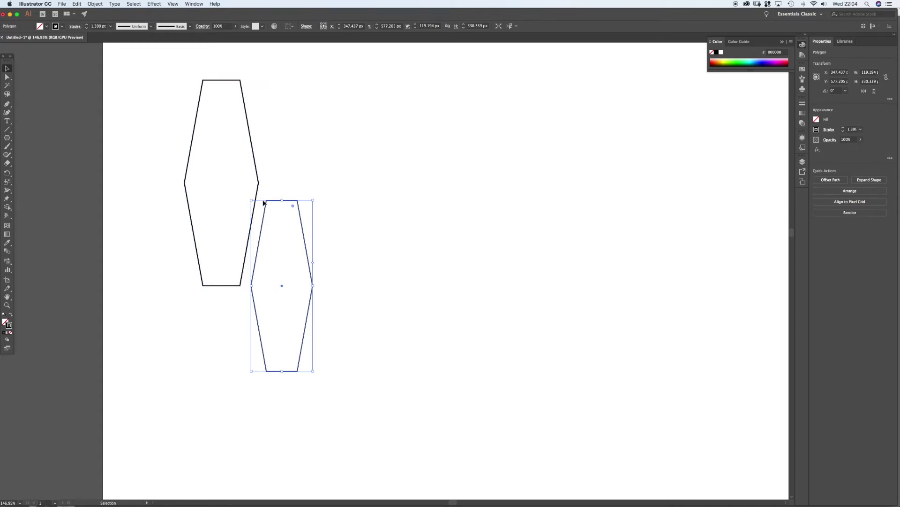
- Nudge the smaller hexagon 4 px left to narrow the gap to the larger one, and deselect it
key("Left")
key("Left")
key("Left")
key("Left")
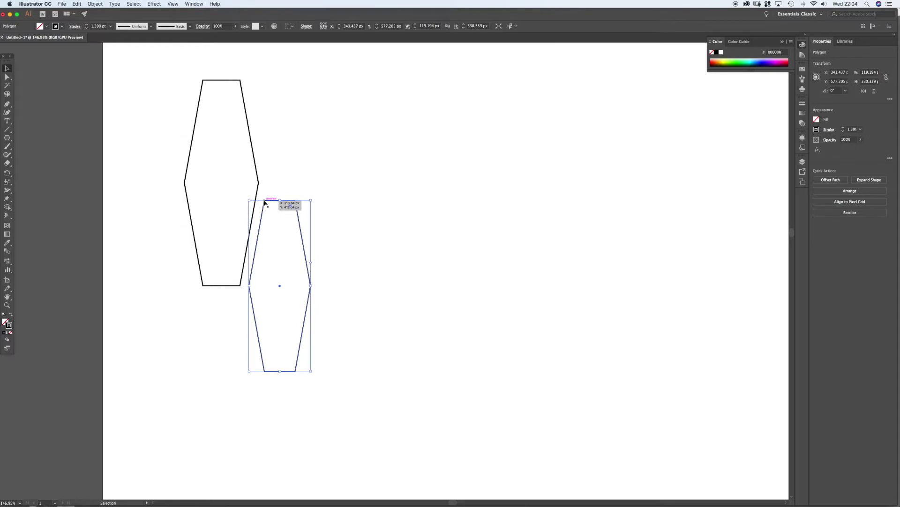
left_click(336, 261)
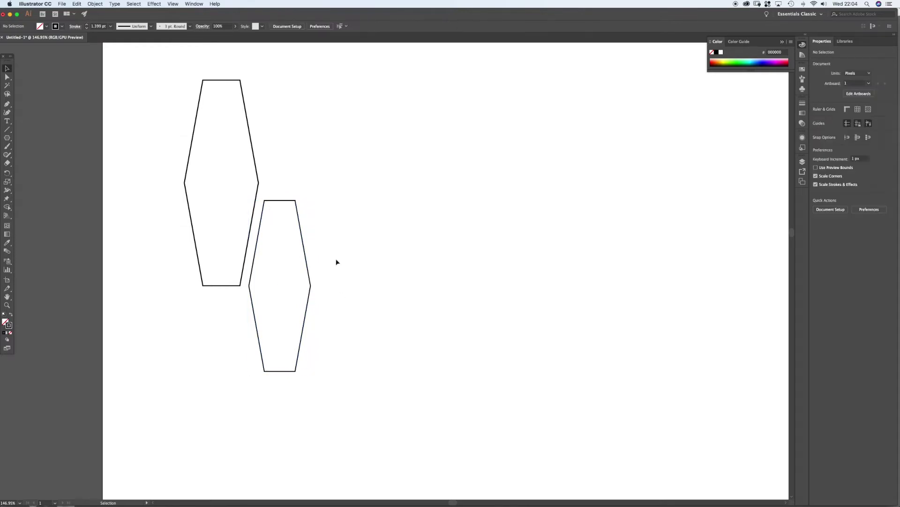
- Examine the gap and the bottom-edge alignment between the two hexagons
key("super+space")
key("super+space")
left_click_drag(364, 225, 451, 233)
key("super+space")
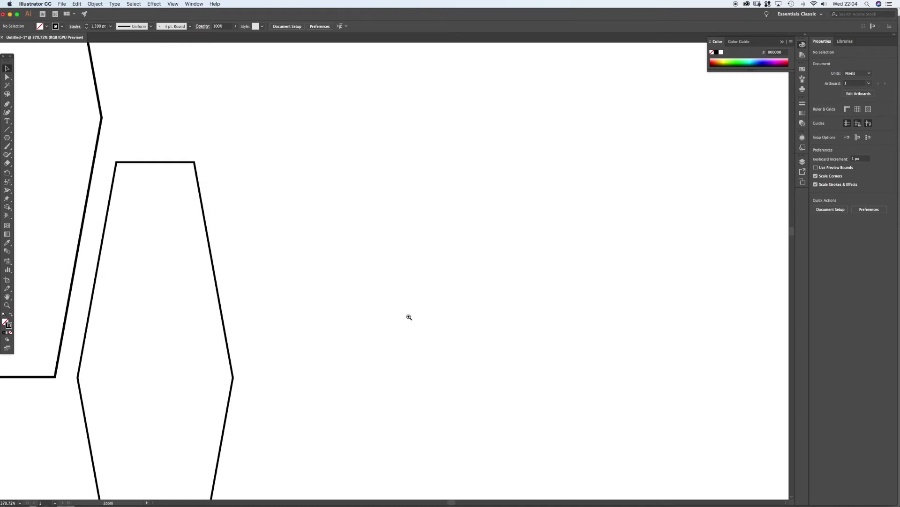
left_click_drag(412, 317, 605, 234)
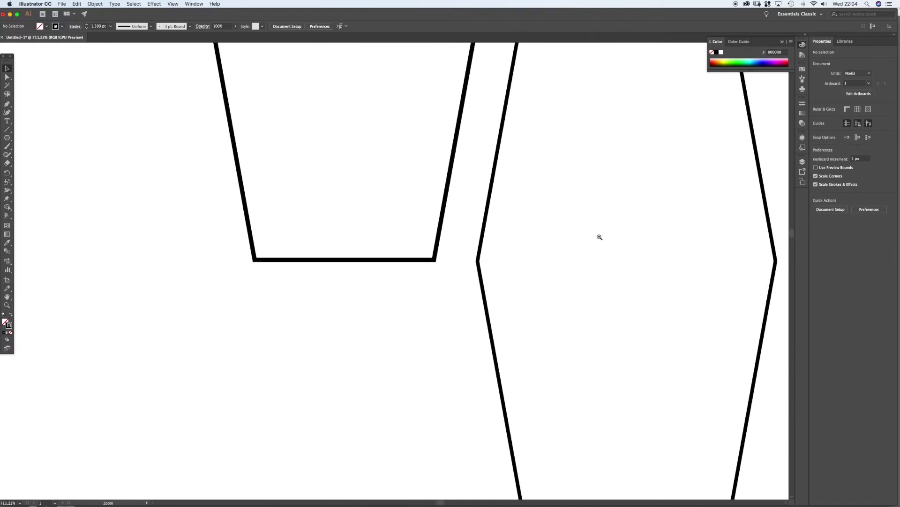
left_click_drag(437, 292, 382, 281)
left_click_drag(474, 277, 364, 235)
left_click(321, 200)
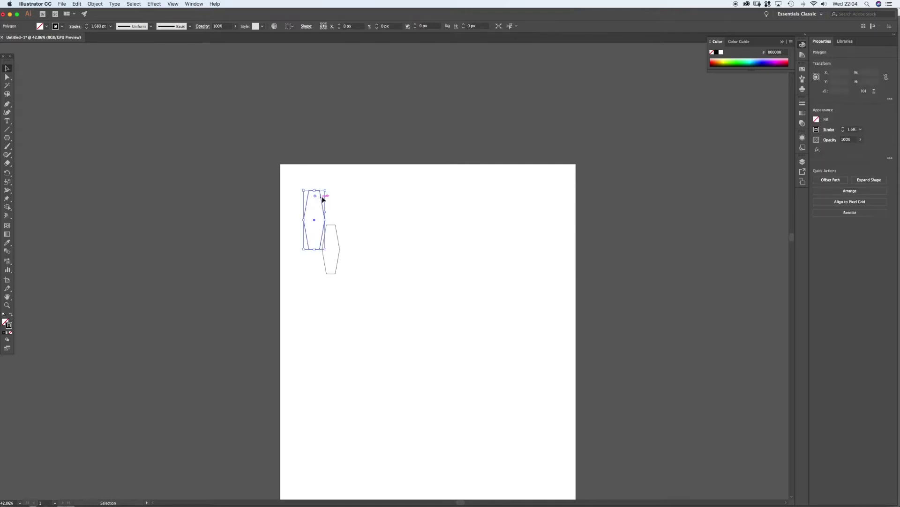
left_click(324, 290)
left_click(337, 263)
left_click(503, 275)
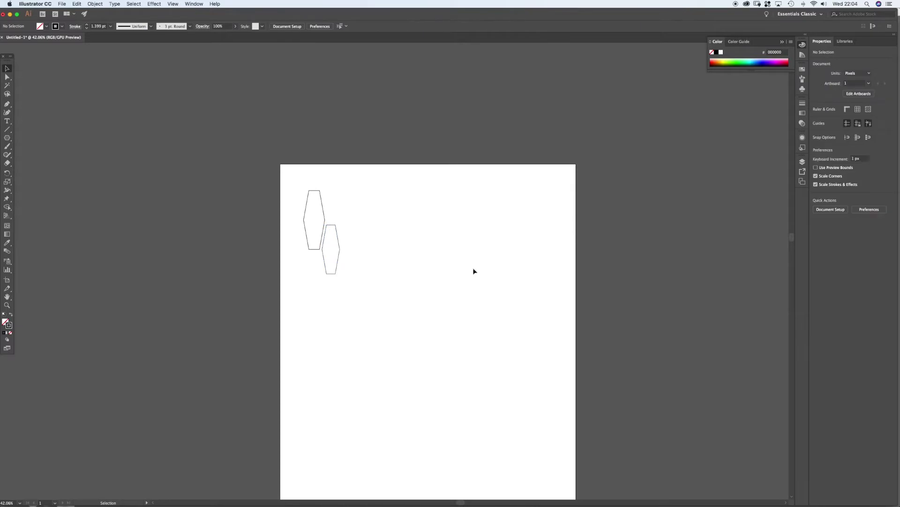
- Duplicate both hexagons straight down to the artboard's lower-left corner, and deselect the copies
left_click_drag(468, 251, 423, 217)
scroll(384, 199, "down", 2)
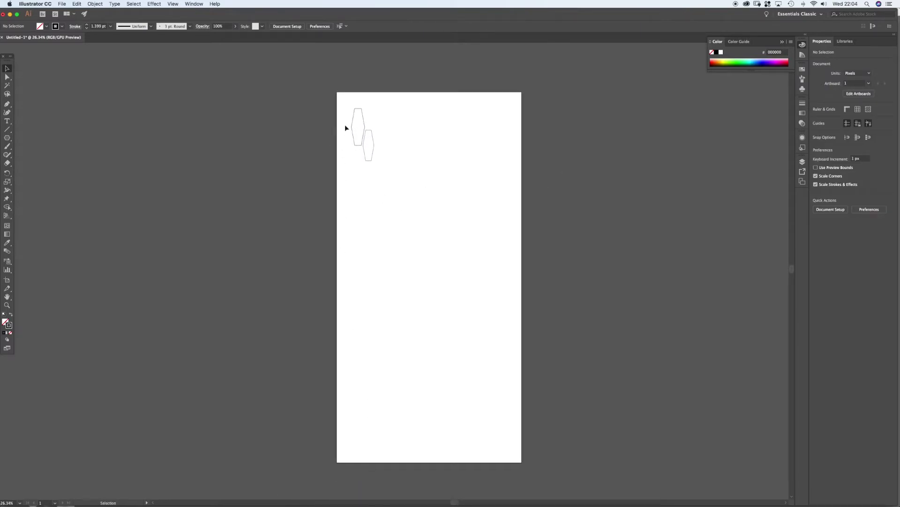
left_click_drag(341, 117, 367, 422)
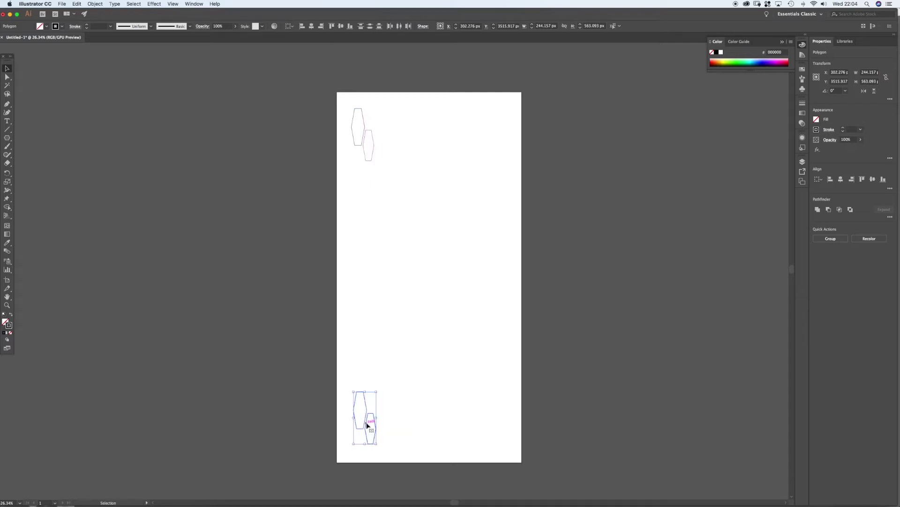
left_click(349, 353)
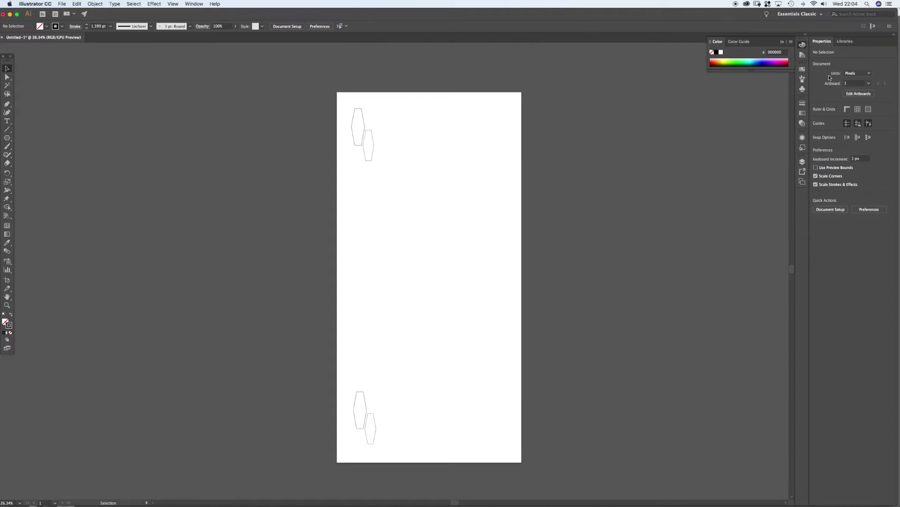
- Select the lower pair of hexagons and expand Layer 1 to list its polygons
left_click(803, 161)
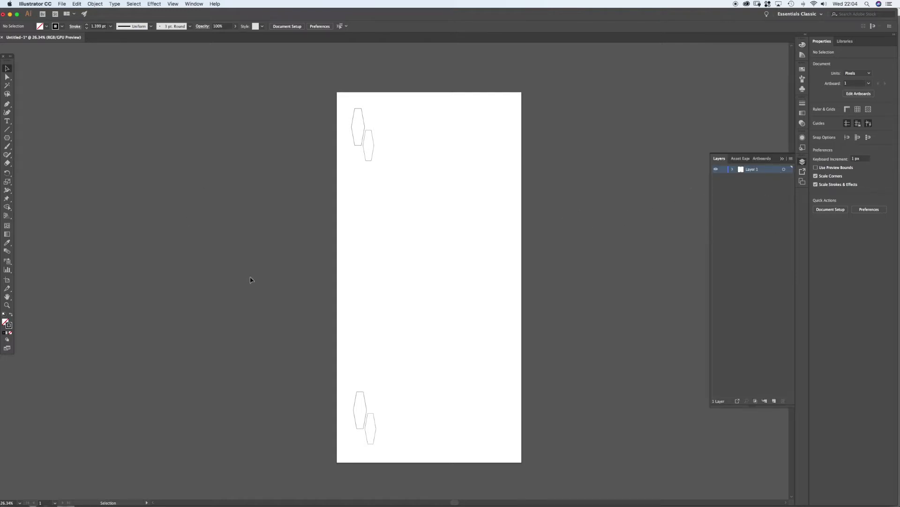
key("super+space")
left_click_drag(382, 392, 399, 382)
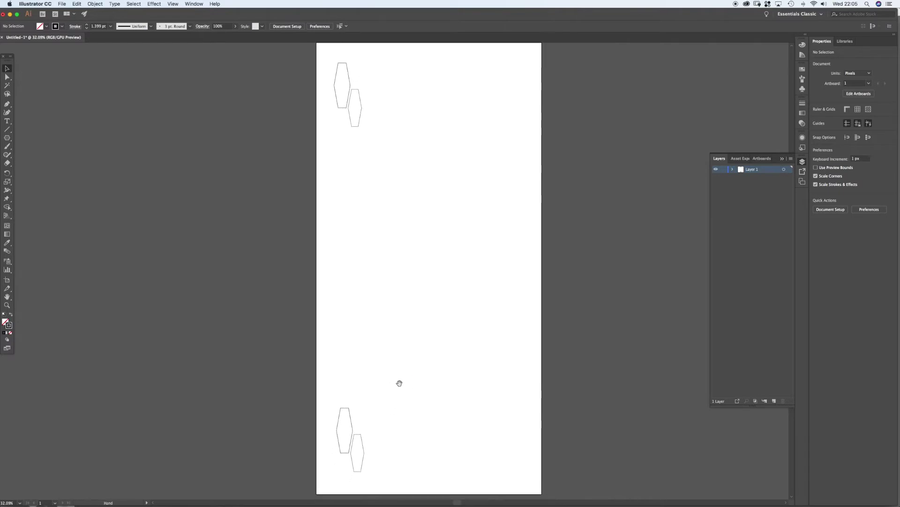
left_click_drag(323, 399, 387, 469)
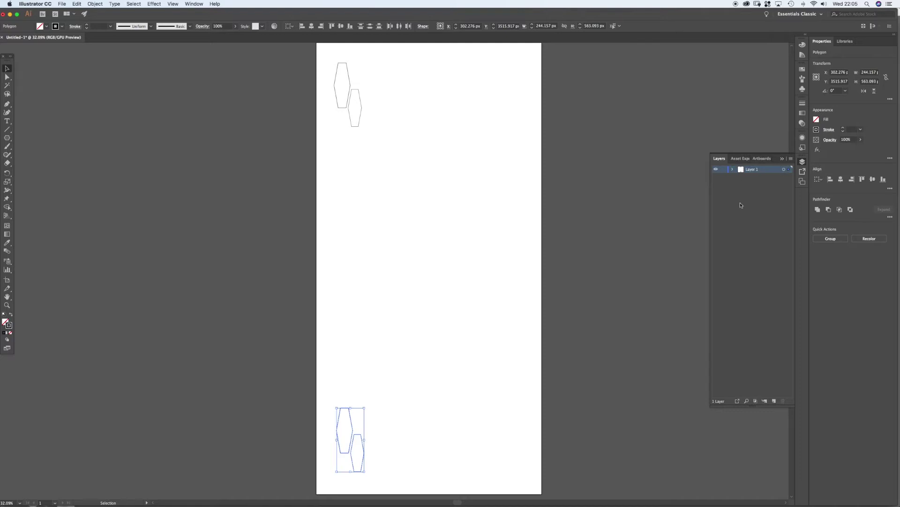
left_click(733, 169)
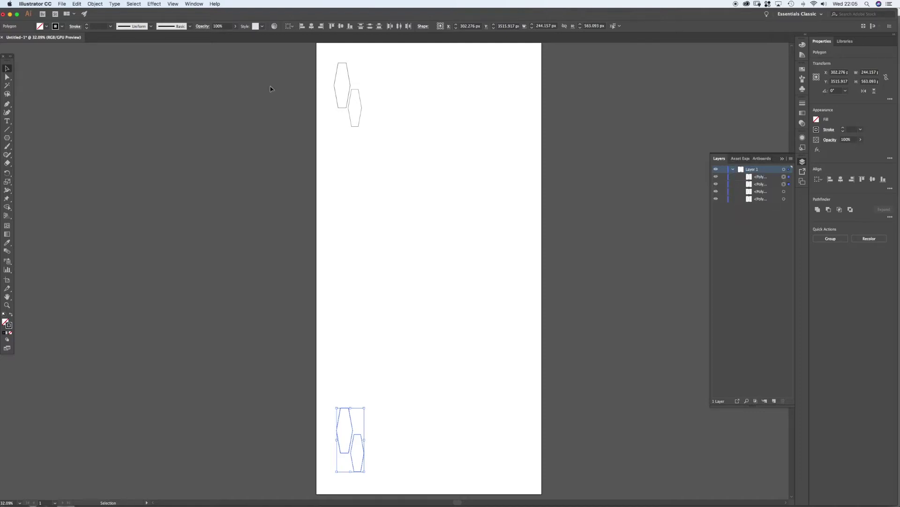
- Select all four hexagons, the upper and the lower pair together
left_click(236, 123)
left_click_drag(264, 75, 446, 469)
left_click(206, 241)
left_click_drag(291, 79, 444, 437)
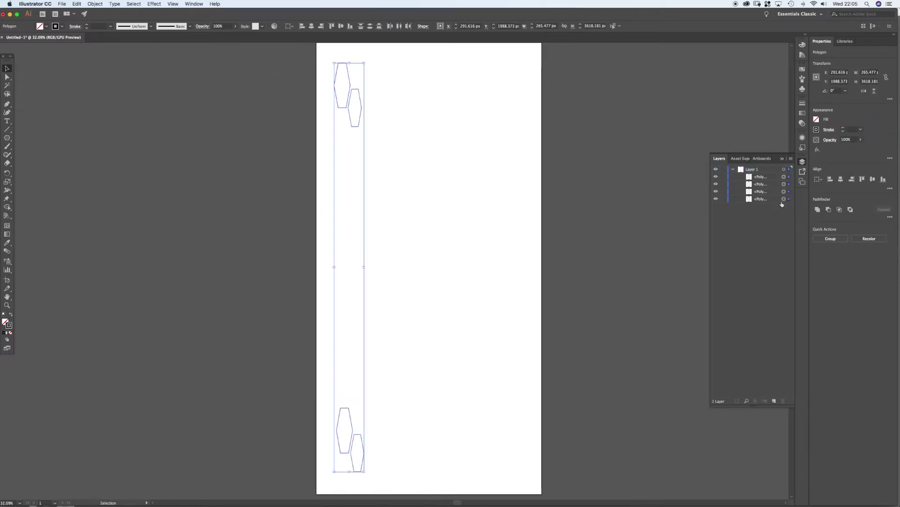
- Select the upper small hexagon, collapse Layer 1, and add three new layers above it
key("super+shift+a")
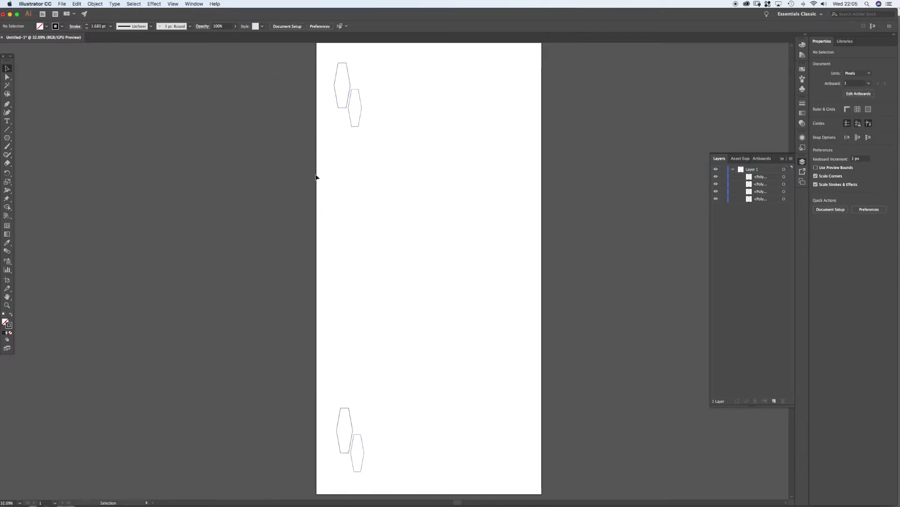
left_click(784, 199)
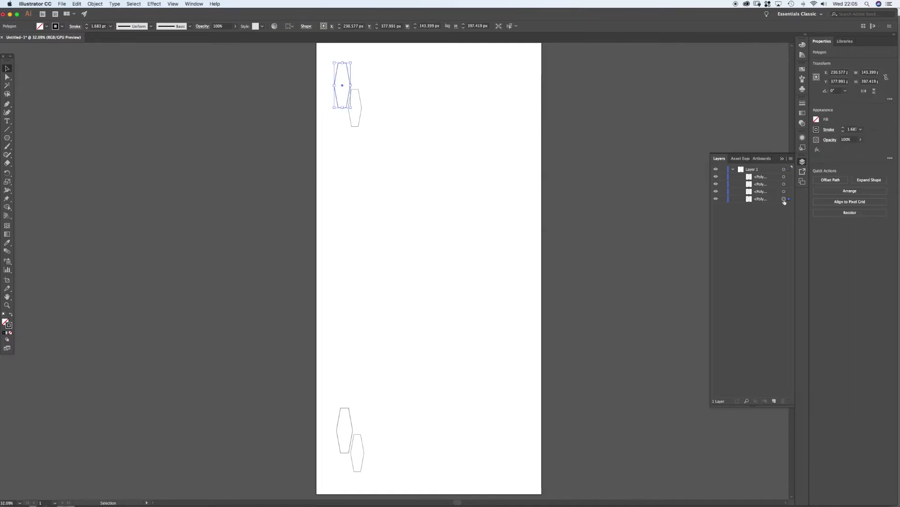
left_click(784, 192)
left_click(733, 170)
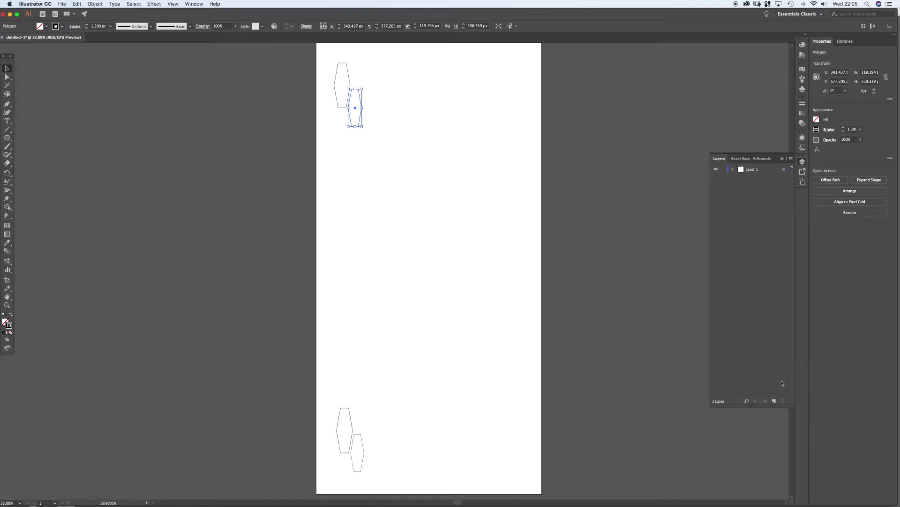
left_click(775, 400)
left_click(775, 401)
left_click(774, 401)
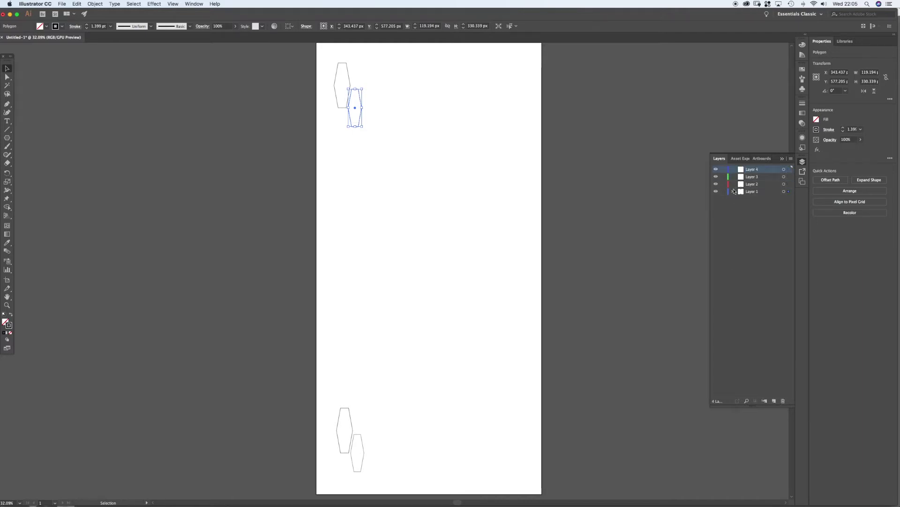
left_click(300, 125)
key("super+z")
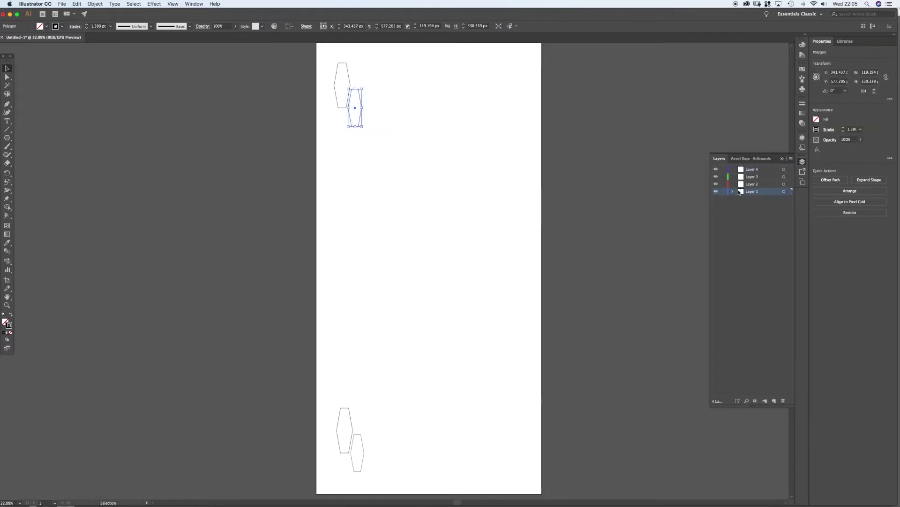
- Move the upper small hexagon from Layer 1 into Layer 2, expand Layer 2, and clear the selection
left_click(732, 191)
left_click_drag(767, 213, 760, 189)
left_click_drag(760, 189, 760, 188)
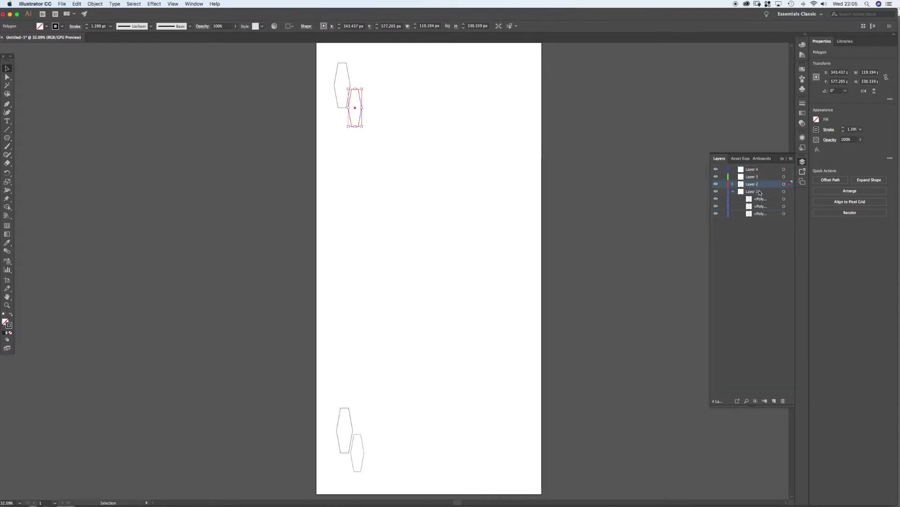
left_click(734, 185)
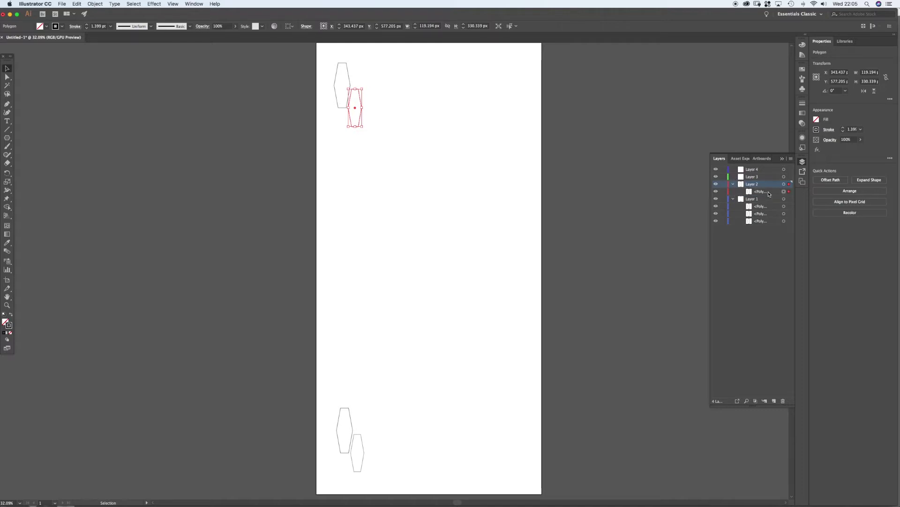
left_click(785, 207)
left_click(784, 199)
left_click(785, 184, "shift")
left_click(249, 226)
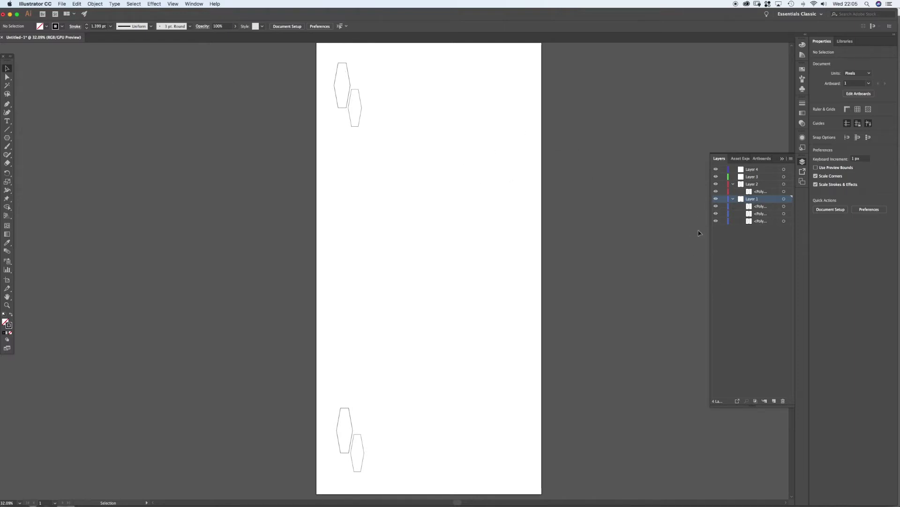
- Scale the lower pair of hexagons down proportionally to about 99 by 229 px overall, and deselect it
left_click_drag(401, 148, 422, 207)
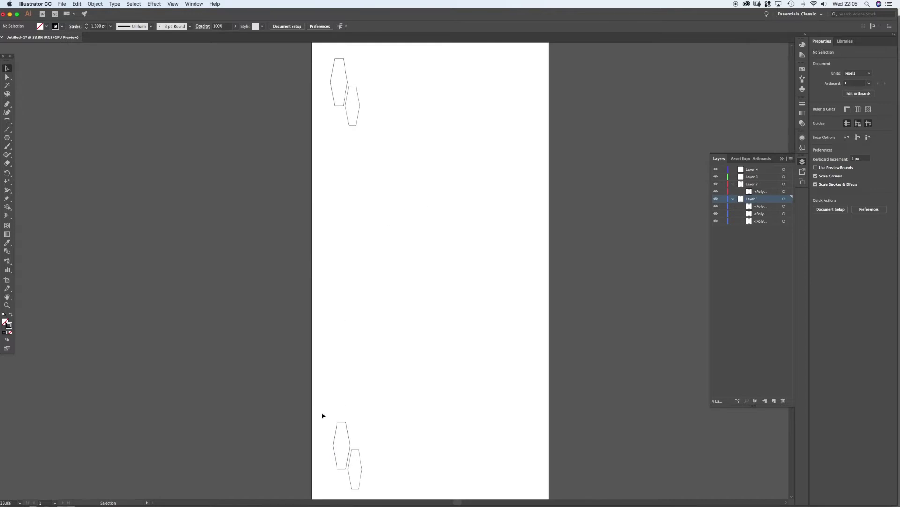
left_click_drag(322, 413, 384, 490)
scroll(382, 456, "down", 3)
left_click_drag(359, 357, 392, 320)
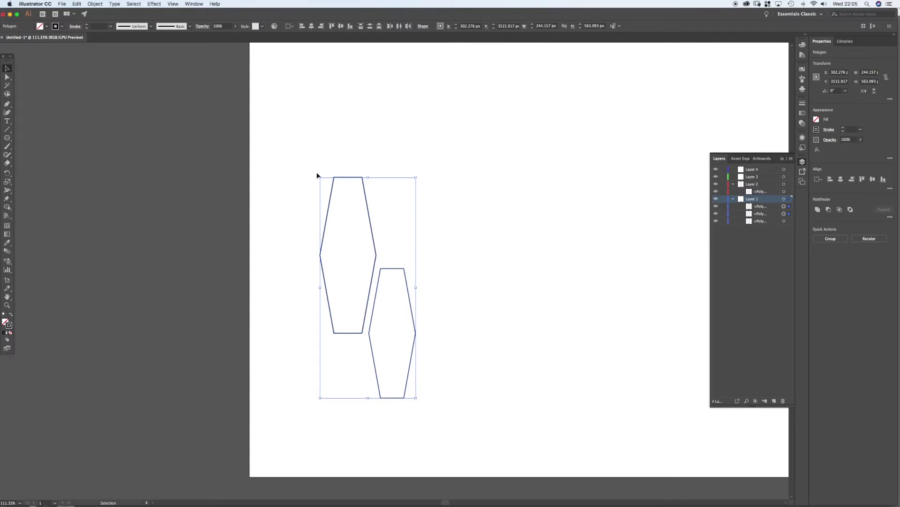
left_click_drag(416, 398, 373, 328)
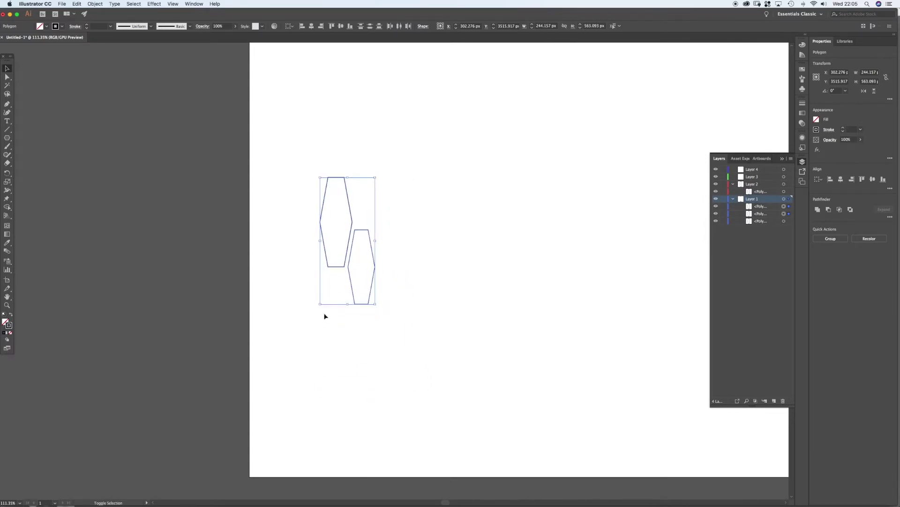
left_click_drag(321, 177, 336, 214)
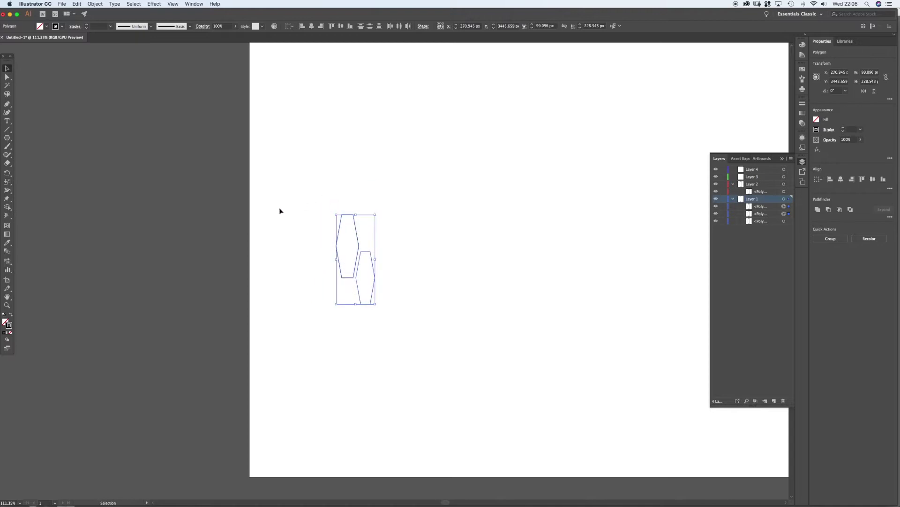
left_click(344, 201)
- Align the upper and lower large hexagons on their horizontal centres
left_click(388, 187, "alt+super")
left_click(368, 244, "alt+super")
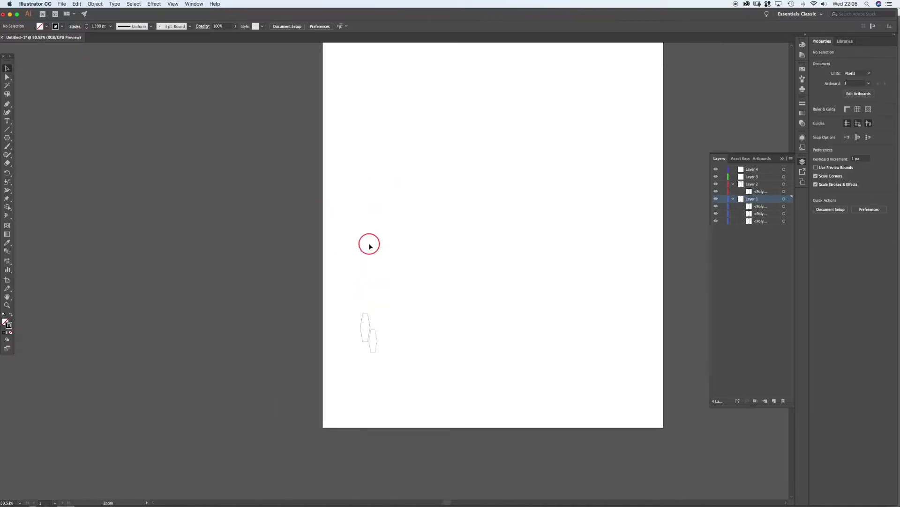
left_click(382, 267, "alt+super")
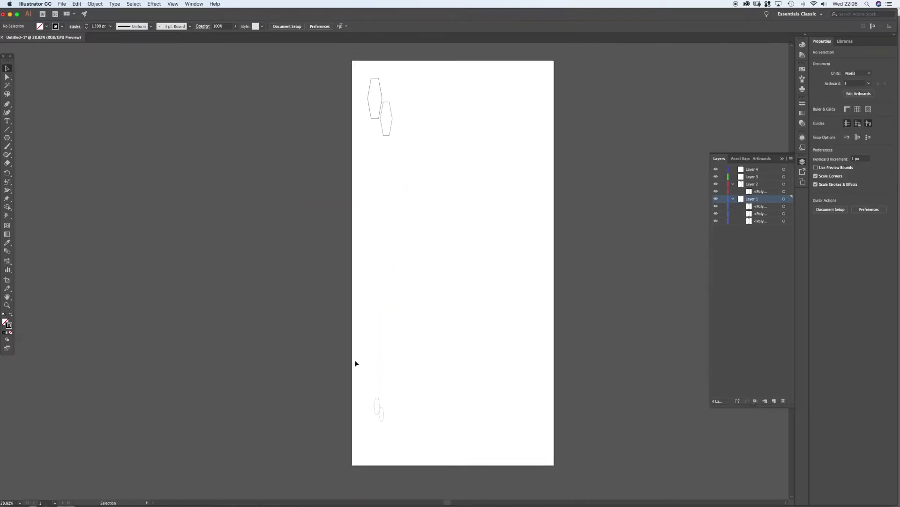
left_click(377, 407)
left_click(375, 80, "shift")
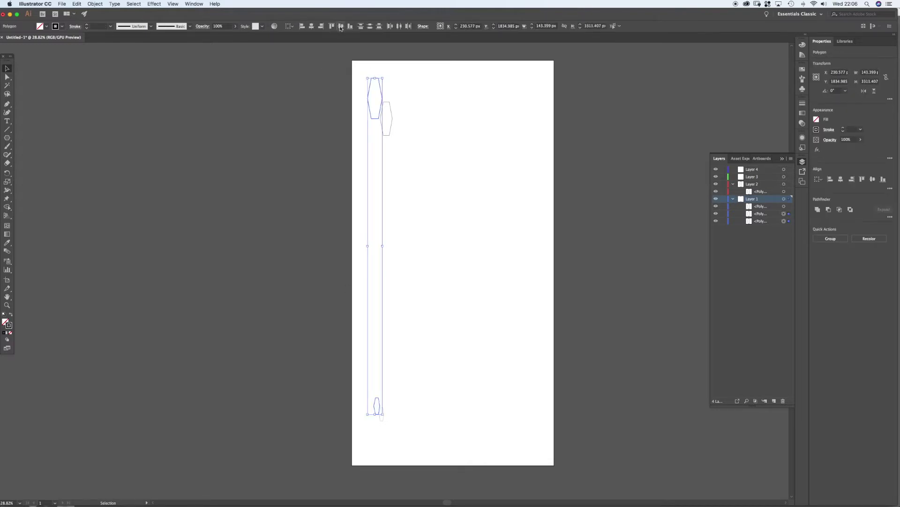
left_click(312, 27)
left_click(272, 97)
left_click(369, 101)
left_click(376, 408, "shift")
left_click(312, 27)
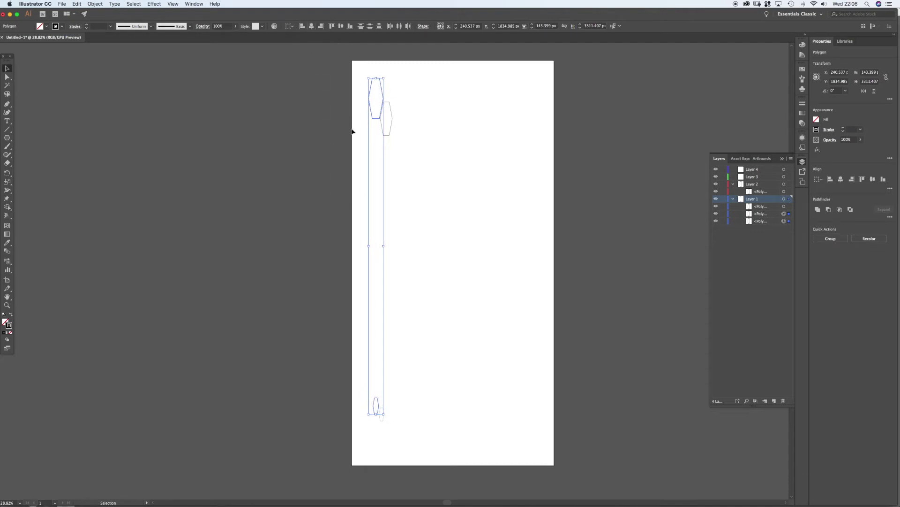
- Align the upper and lower small hexagons on their horizontal centres
left_click(392, 123)
left_click(382, 417, "shift")
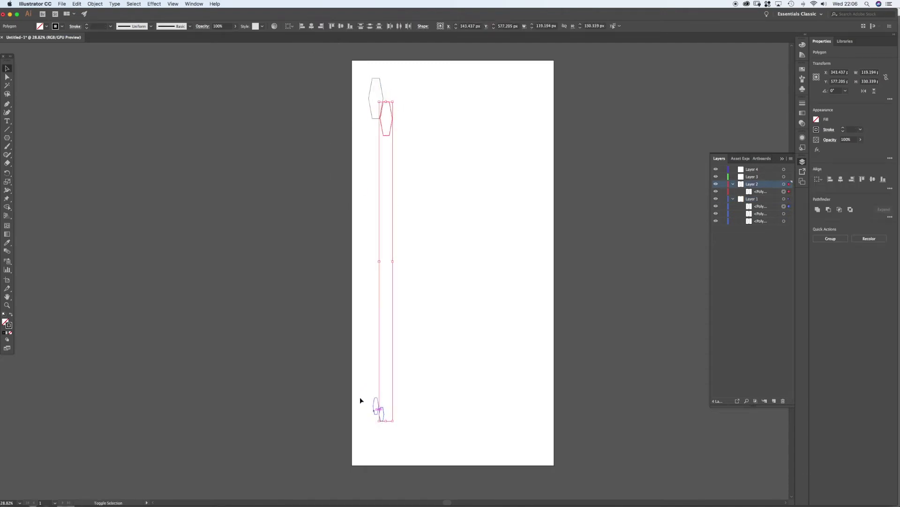
left_click(311, 27)
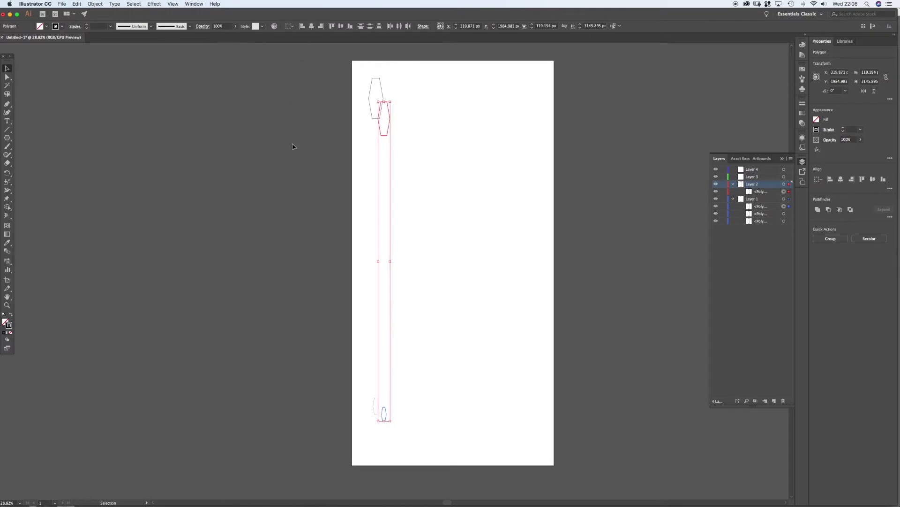
- Nudge both small hexagons right to X about 351 px, leaving a narrow gap beside the upper large hexagon, and deselect them
left_click_drag(377, 94, 551, 103)
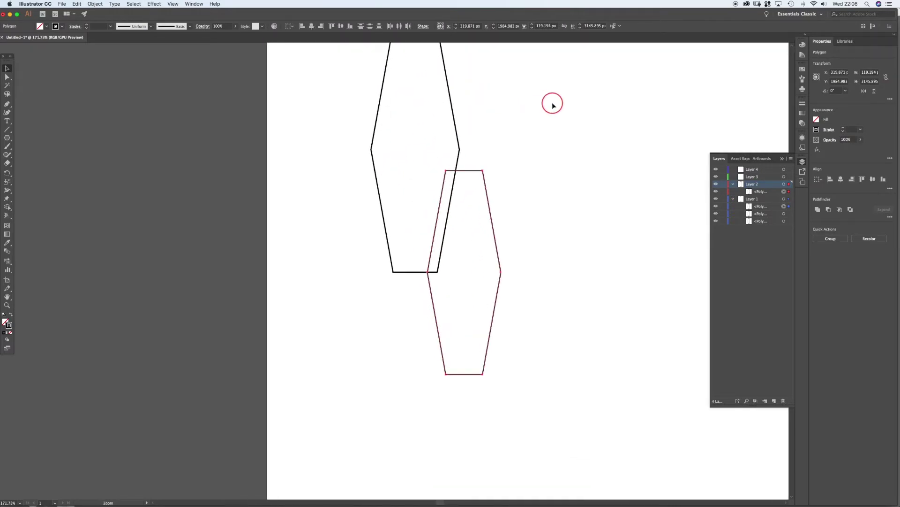
key("Right")
key("Right")
key("Right")
key("Right")
key("Right")
key("Right")
key("Right")
key("Right")
key("Right")
key("Right")
key("Right")
key("Right")
key("Right")
key("Right")
key("Right")
key("Right")
key("Right")
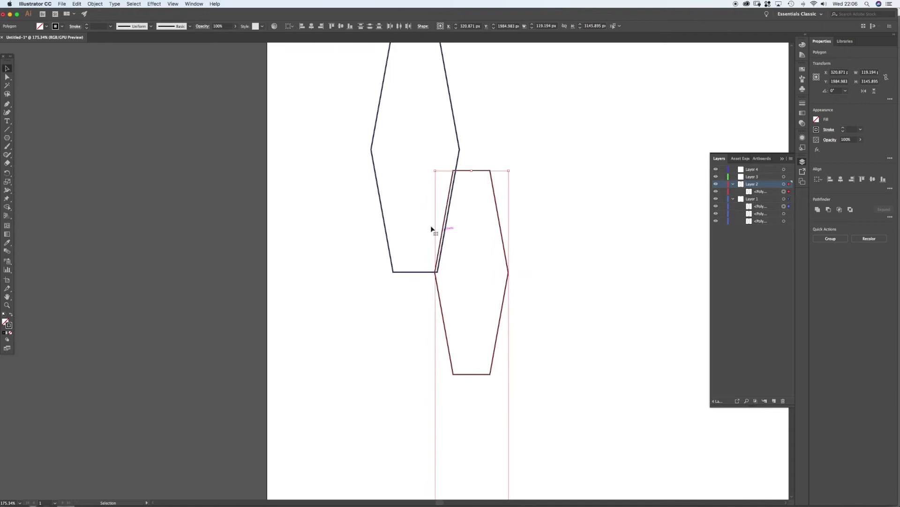
key("Right")
key("Right")
key("Right")
key("Right")
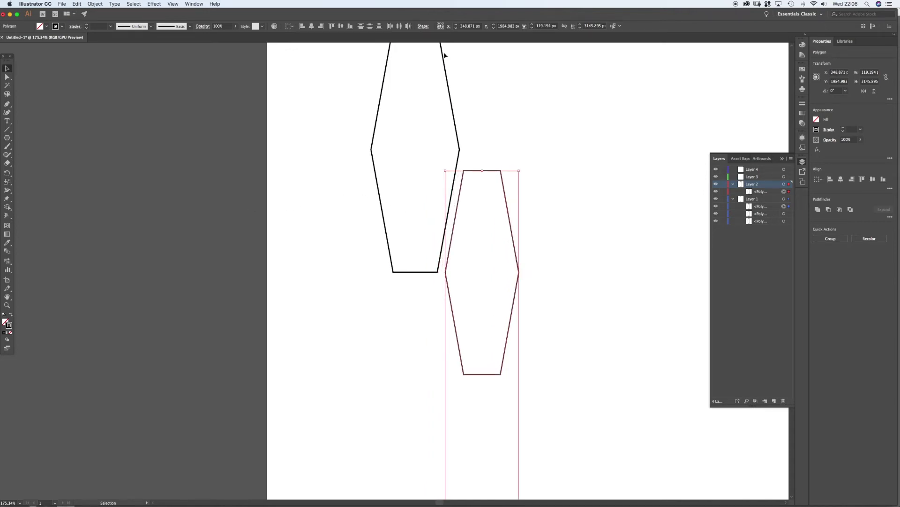
left_click_drag(464, 174, 465, 174)
left_click(231, 203)
- Draw a straight guide line with the Pen tool along the lower large hexagon's upper-right edge, extending down near the artboard's bottom edge
key("z")
left_click_drag(469, 200, 440, 270)
scroll(443, 262, "down", 3)
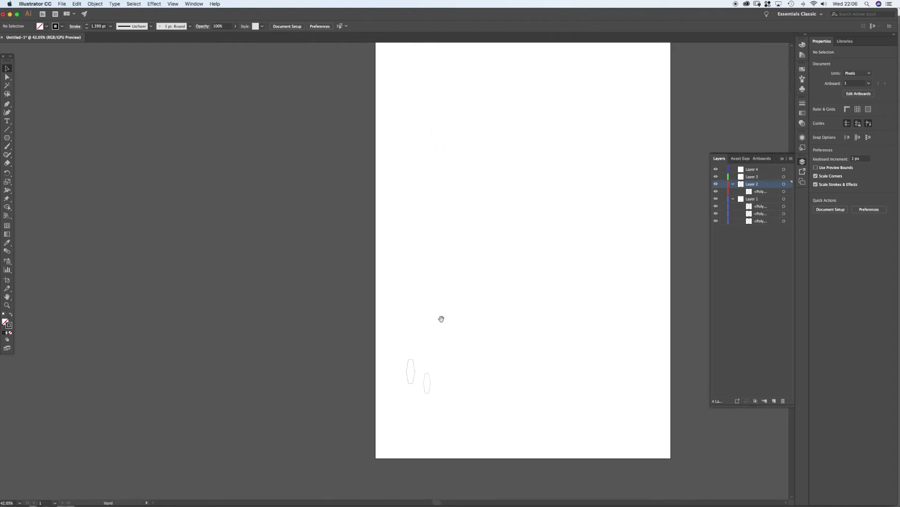
key("z")
left_click(410, 343)
scroll(465, 345, "down", 3)
mouse_move(450, 263)
left_mouse_down()
mouse_move(452, 314)
mouse_move(492, 308)
left_mouse_up()
left_click(427, 236)
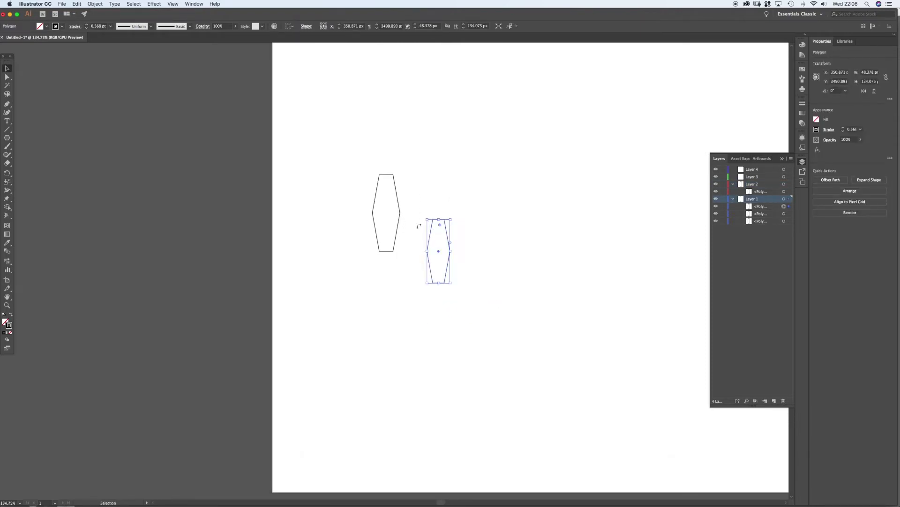
left_click(323, 225)
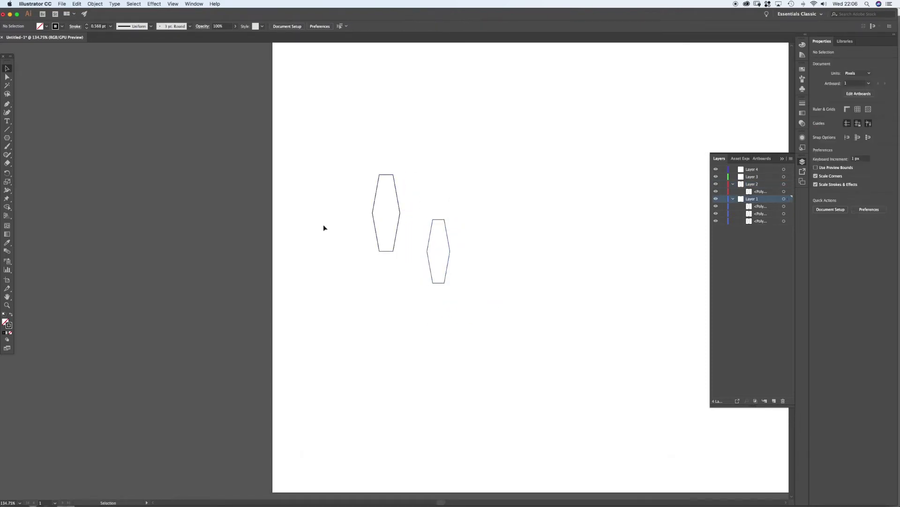
key("p")
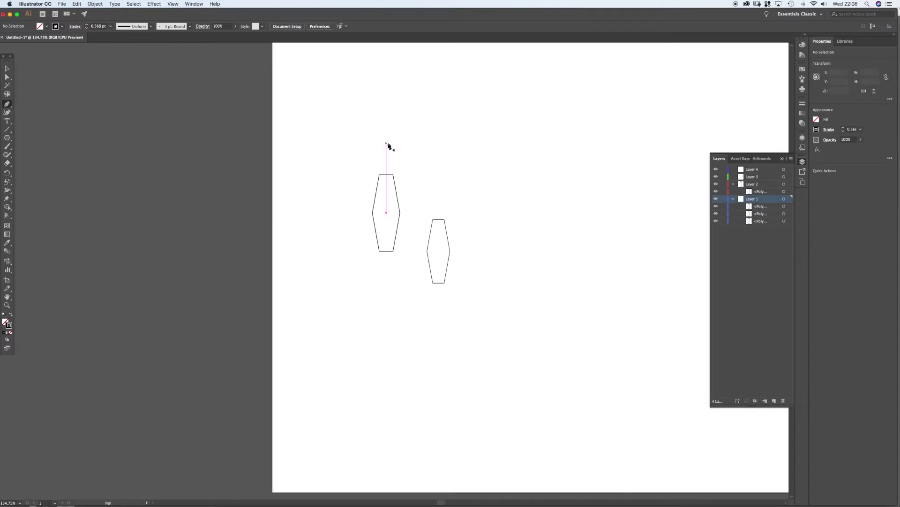
left_click(386, 142)
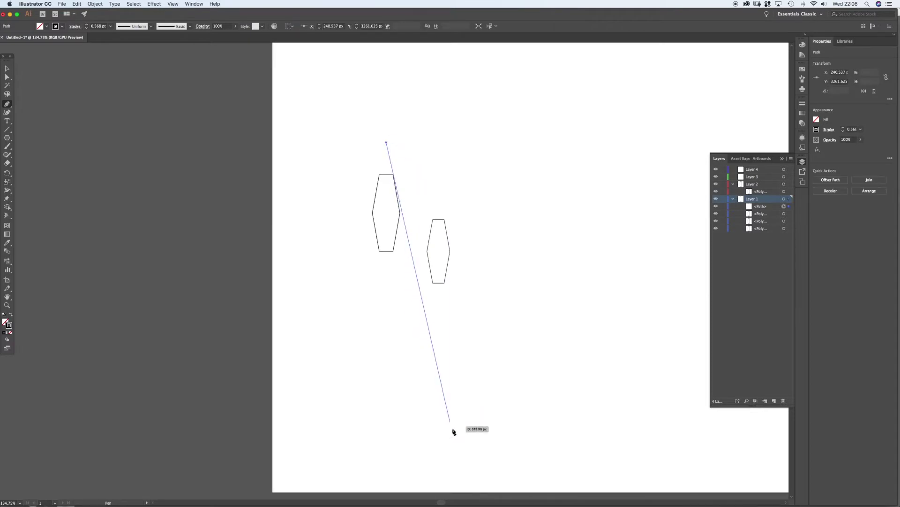
left_click(450, 471)
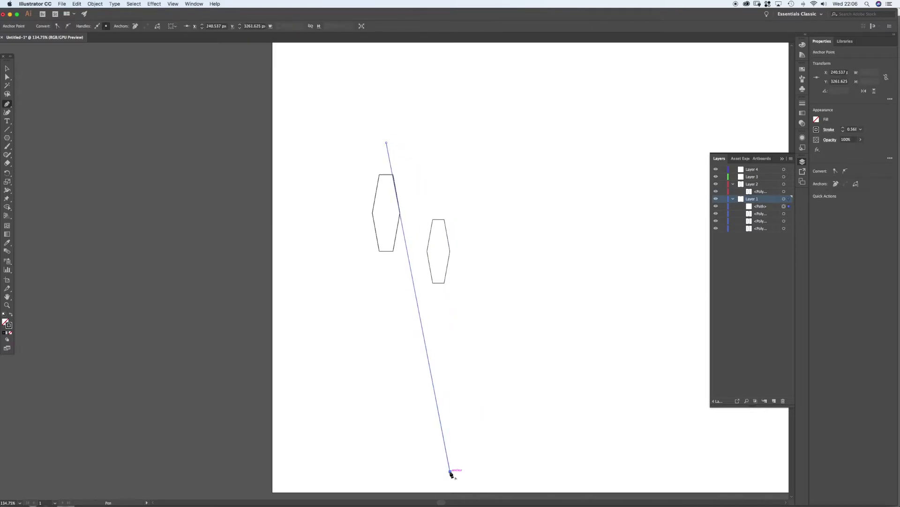
- Adjust the guide line's two end points so it runs exactly along the lower large hexagon's upper-right edge
key("s")
key("a")
left_click(9, 80)
left_click_drag(386, 142, 387, 142)
left_click_drag(466, 457, 436, 481)
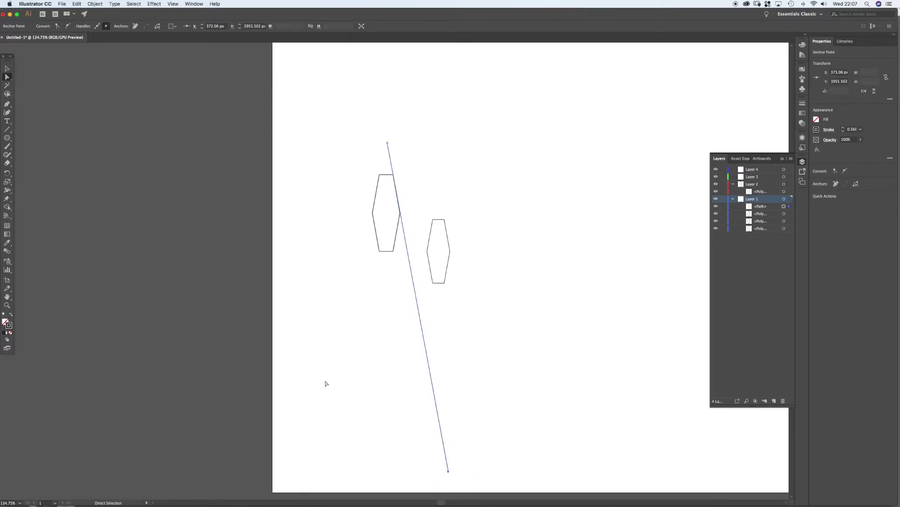
- Move the lower small hexagon straight down until its top-left corner is near the guide line, at Y about 3847 px
key("v")
left_click(448, 216)
left_click(450, 238)
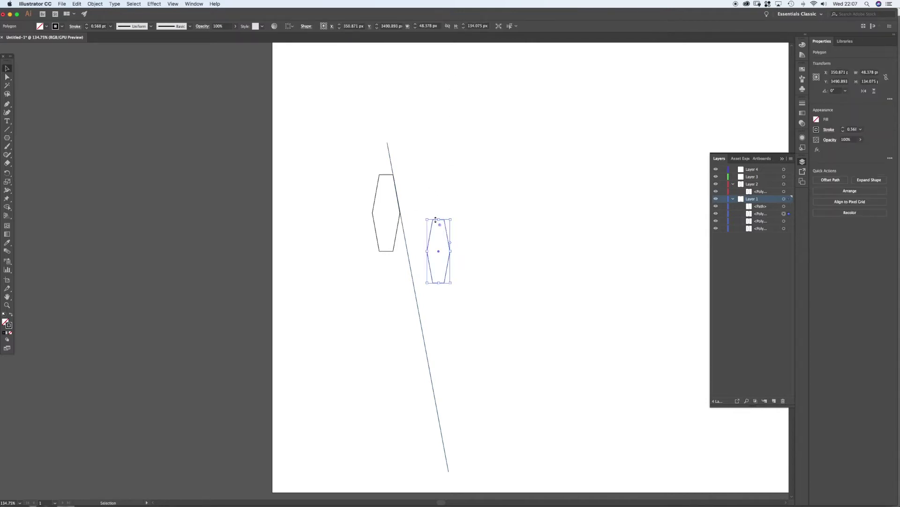
left_click(431, 235)
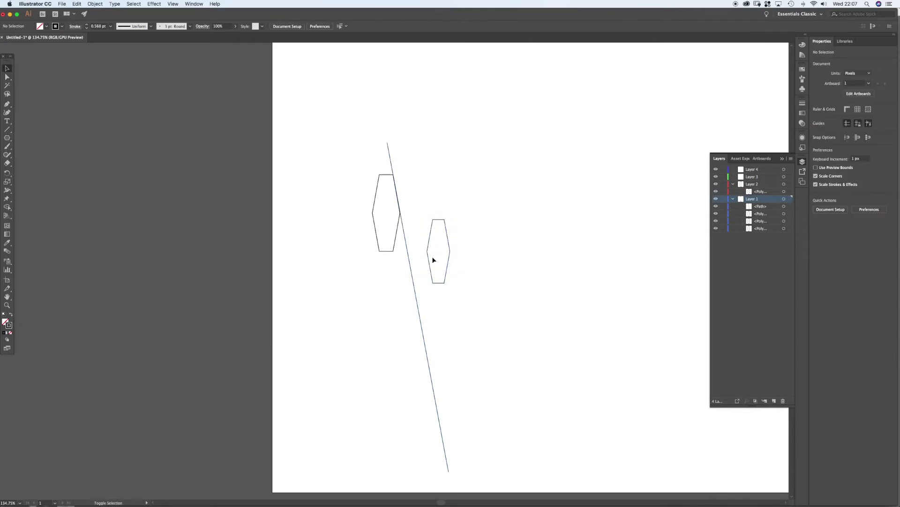
left_click(428, 229)
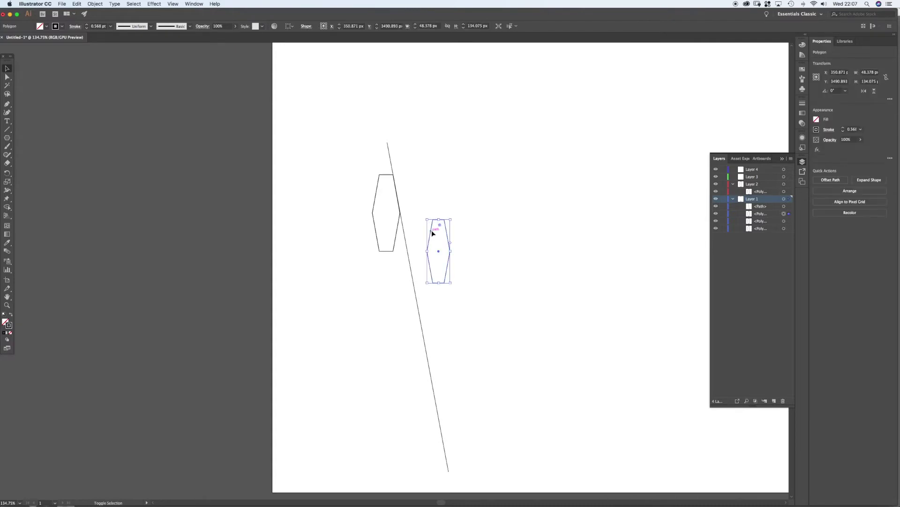
left_click(430, 233)
left_click(433, 235)
left_click_drag(432, 234, 432, 402)
scroll(437, 418, "up", 5)
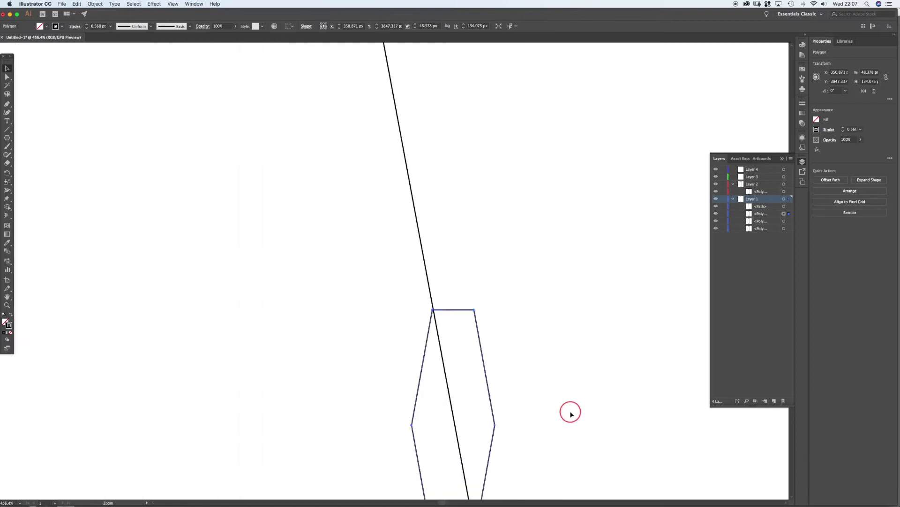
- Nudge the lower small hexagon up to Y about 3845 px so its top-left corner sits on the guide line, and deselect it
key("Down")
key("Down")
key("Down")
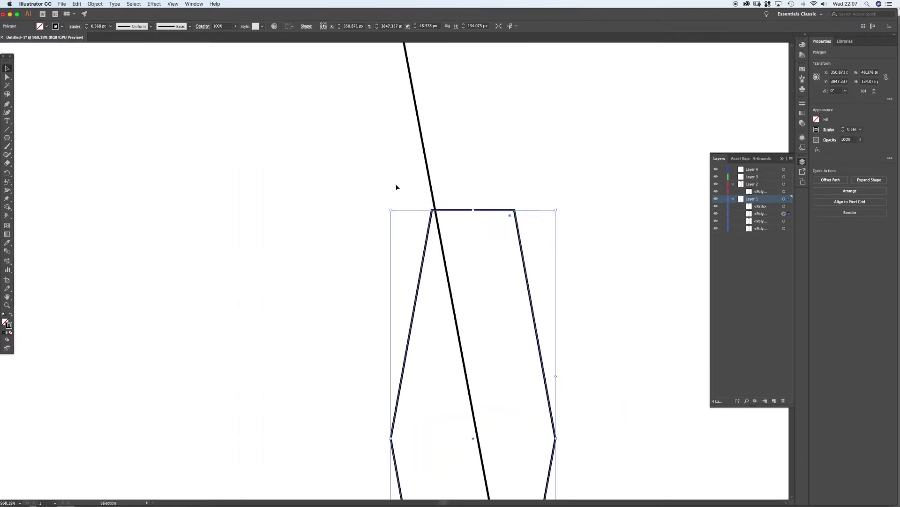
key("Up")
key("Up")
key("Up")
key("Up")
key("Up")
key("Up")
key("Up")
key("Up")
key("Up")
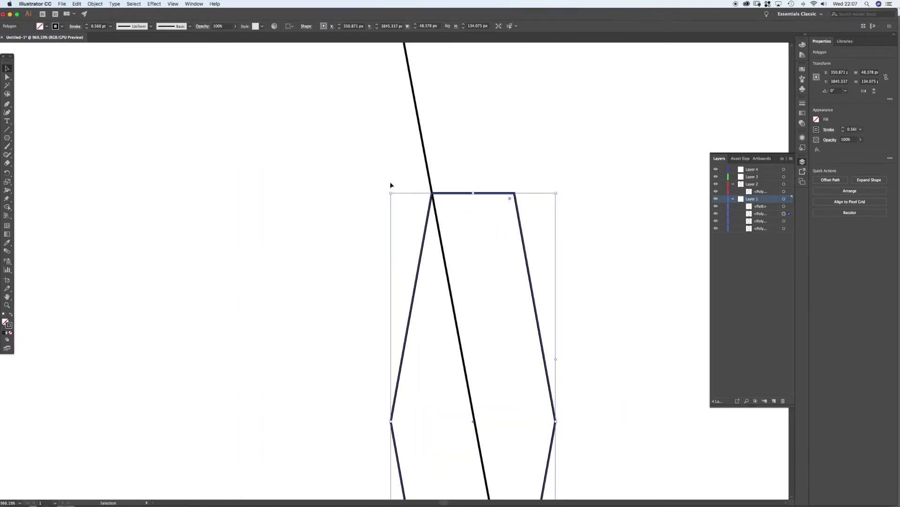
left_click(359, 182)
- Delete the slanted guide line and bring the whole artboard back into view
left_click(420, 123)
key("Delete")
left_click_drag(525, 207, 411, 280)
scroll(435, 235, "right", 2)
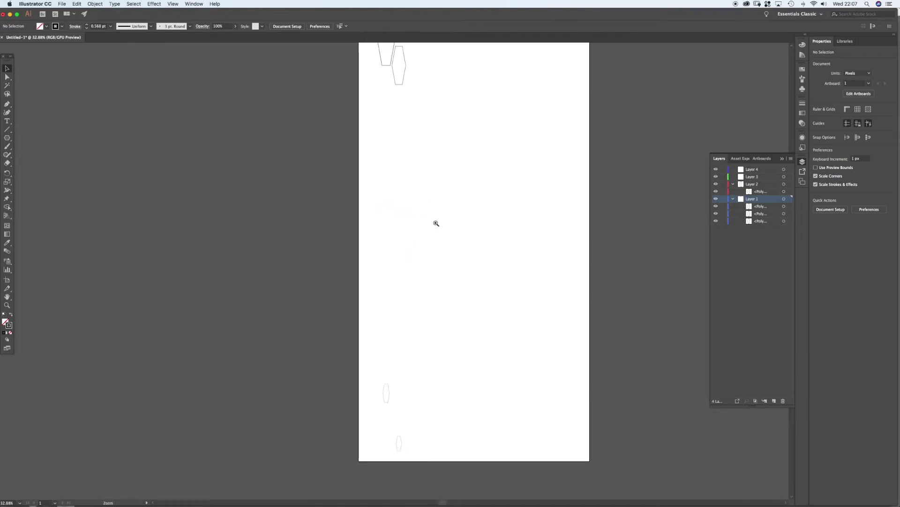
- Start a Transform effect on the upper large hexagon with 10 copies and turn its preview on
left_click_drag(436, 224, 436, 254)
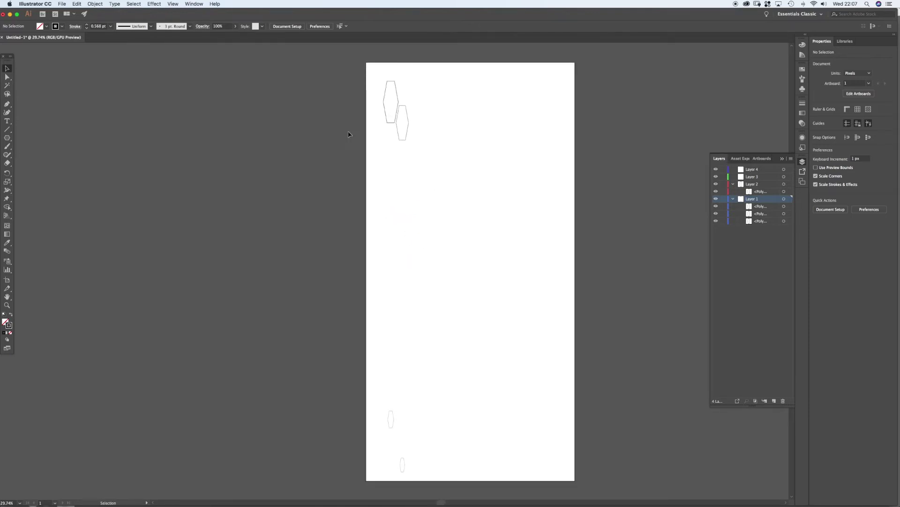
left_click_drag(367, 77, 404, 139)
left_click(342, 109)
left_click(382, 99)
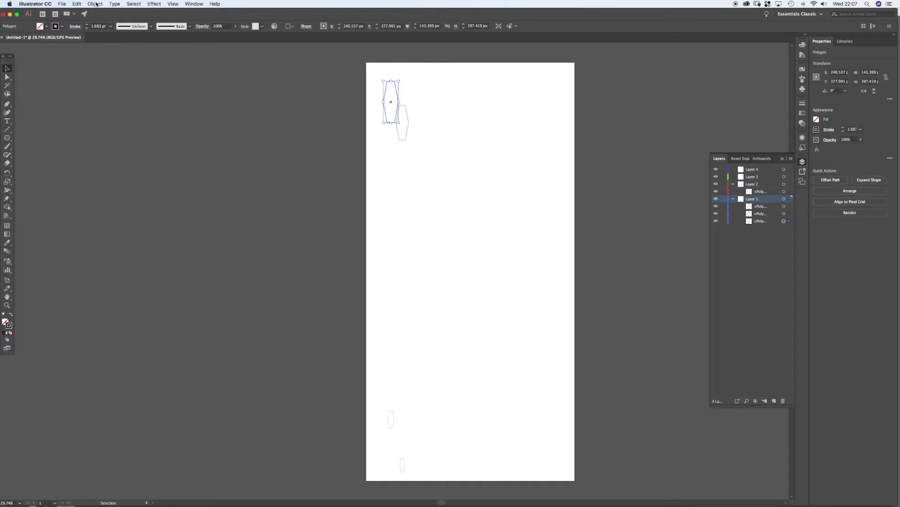
left_click(154, 5)
mouse_move(201, 69)
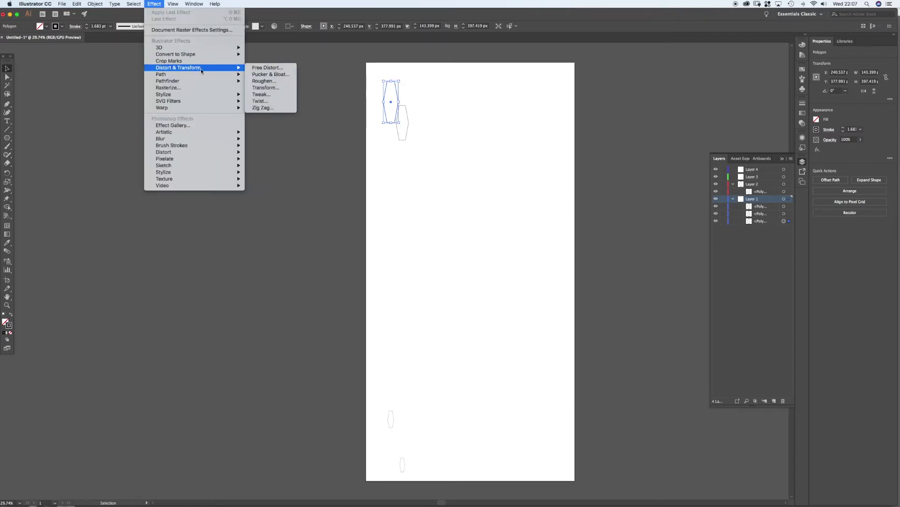
left_click(289, 90)
left_click_drag(632, 42, 181, 92)
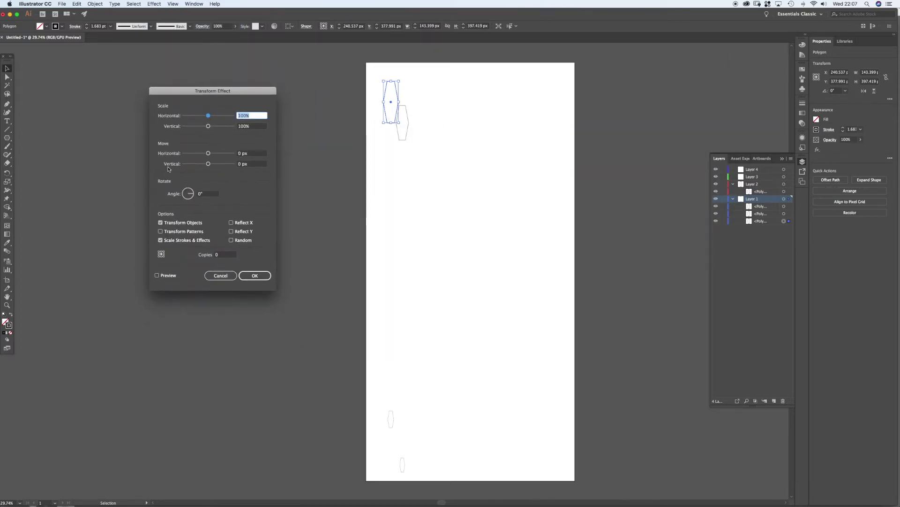
left_click(219, 254)
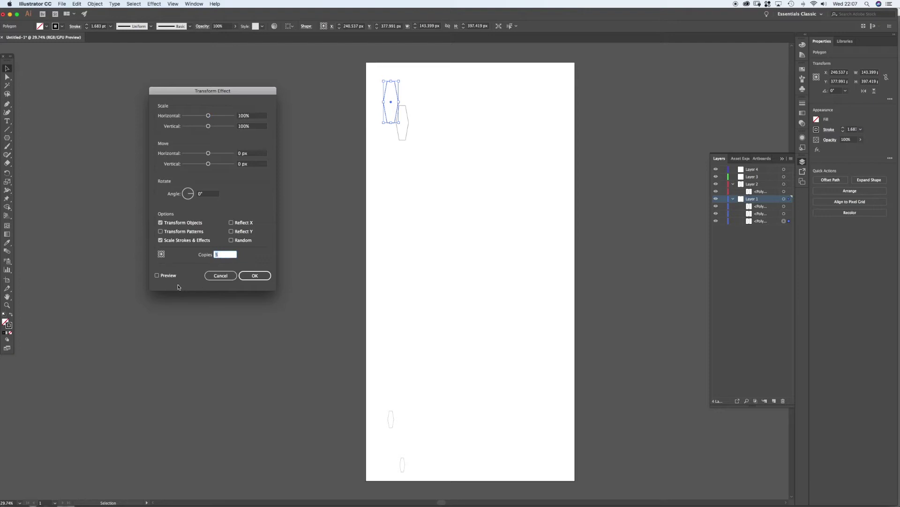
left_click(158, 276)
- Set the Transform effect's horizontal move to 222 px so the large hexagons form a spaced row, and apply it
left_click_drag(209, 157, 224, 156)
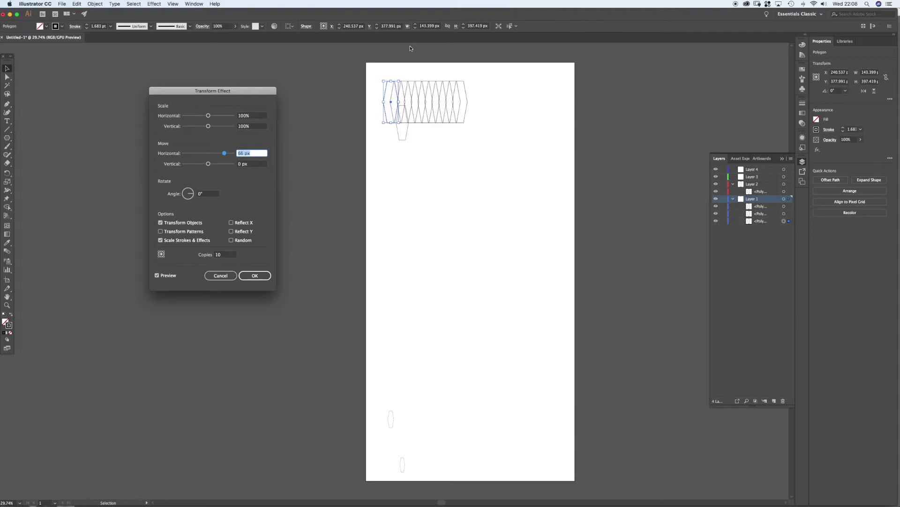
key("Up")
key("Up")
key("Up")
key("Up")
key("Up")
key("Up")
key("Up")
key("Up")
key("Up")
key("Up")
key("Up")
key("Up")
key("Up")
key("Up")
key("Up")
key("Up")
key("Up")
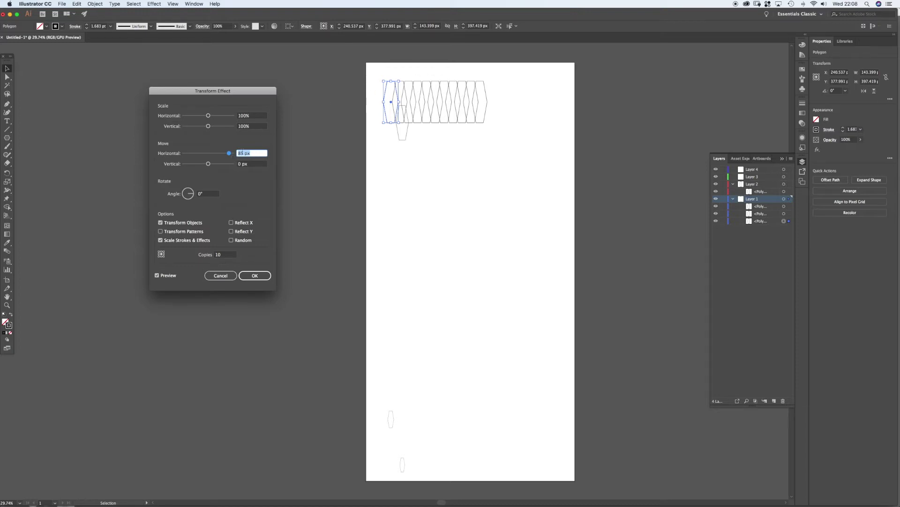
left_click_drag(232, 155, 235, 155)
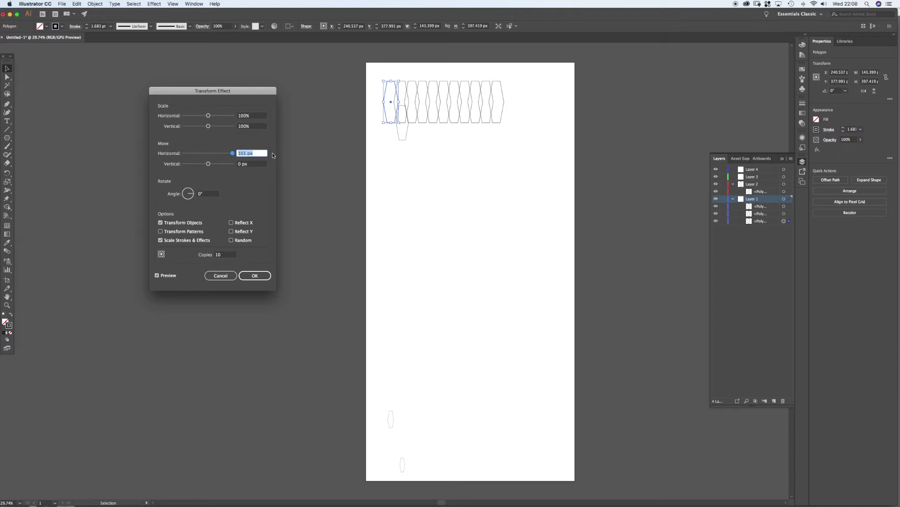
key("Up")
key("Up")
key("Up")
key("Up")
key("Up")
key("Up")
key("Up")
key("Up")
key("Up")
key("Up")
key("Up")
key("Up")
key("Up")
key("Up")
key("Up")
key("Up")
key("Up")
key("Up")
key("Up")
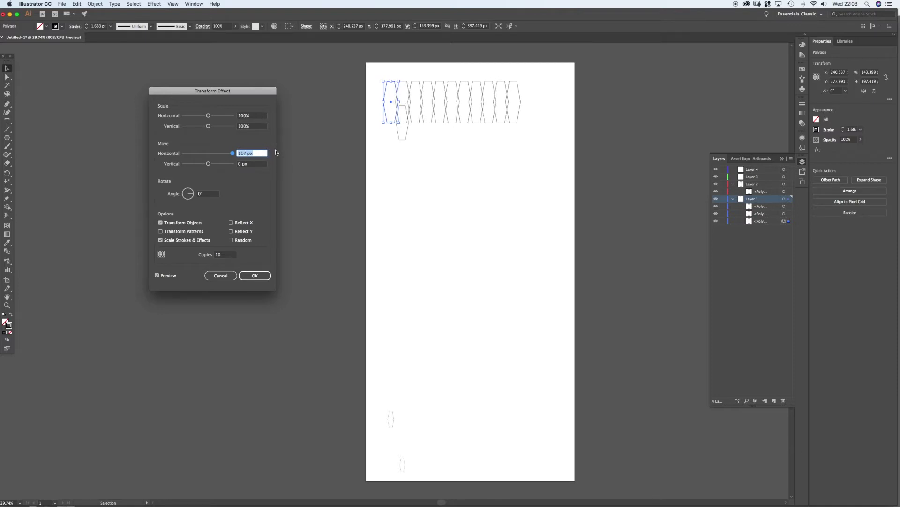
key("Up")
key("Up")
key("Up")
key("Up")
key("Up")
key("Up")
key("Up")
key("Up")
key("Up")
key("Up")
key("Up")
key("Up")
key("Up")
key("Up")
key("Up")
key("Up")
key("Up")
key("Up")
key("Up")
key("Up")
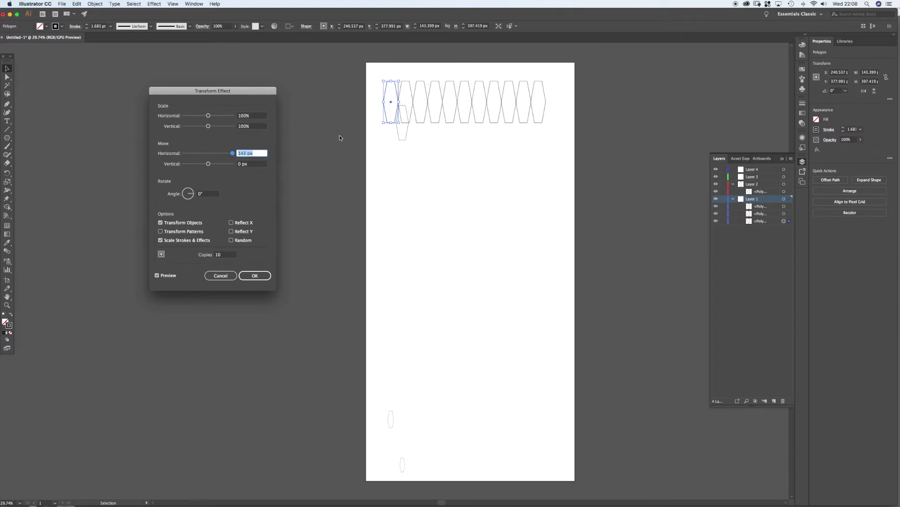
key("Up")
key("Up")
key("Up")
key("Up")
key("Up")
key("Up")
key("Up")
key("Up")
key("Up")
key("Up")
key("Up")
key("Up")
key("Up")
key("Up")
key("Up")
key("Up")
key("Up")
key("Up")
key("Up")
key("Up")
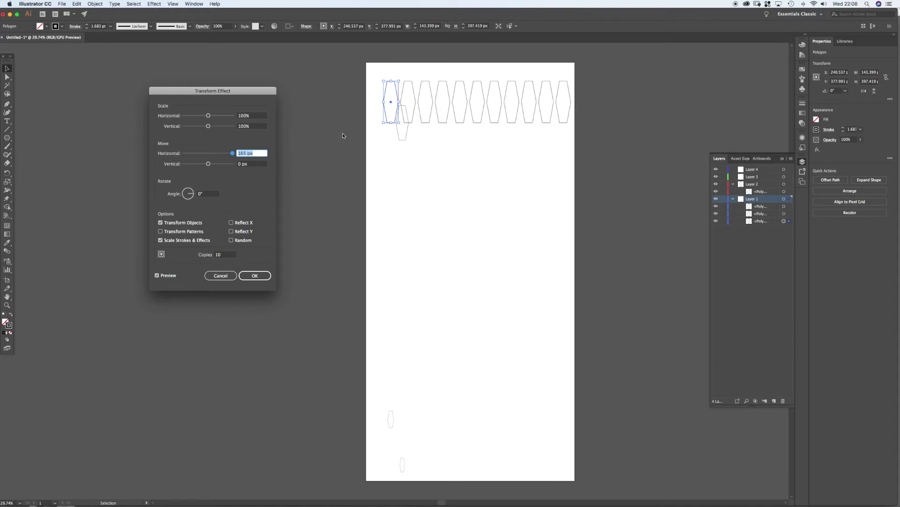
key("Up")
key("Up")
key("Up")
key("Up")
key("Up")
key("Up")
key("Up")
key("Up")
key("Up")
key("Up")
key("Up")
key("Up")
key("Up")
key("Up")
key("Up")
key("Up")
key("Up")
key("Up")
key("Up")
key("Up")
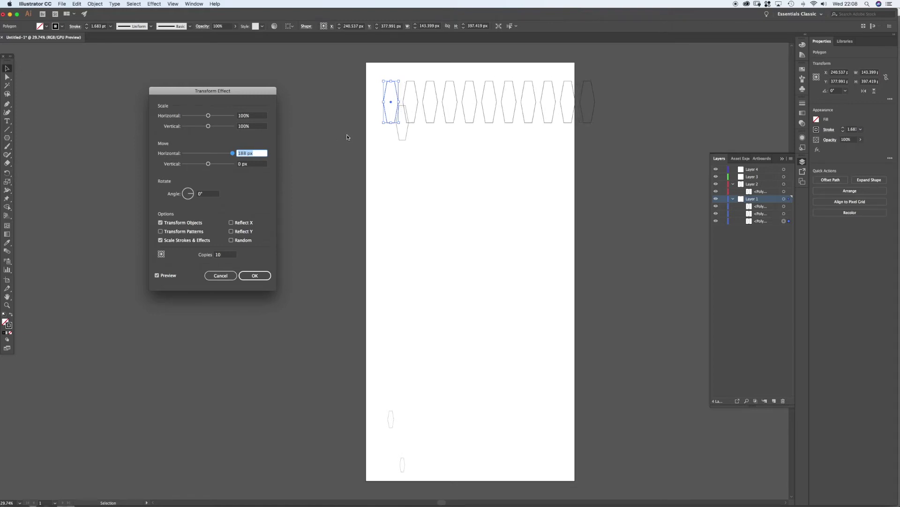
key("Up")
key("Up")
key("Up")
key("Up")
key("Up")
key("Up")
key("Up")
key("Up")
key("Up")
key("Up")
key("Up")
key("Up")
key("Up")
key("Up")
key("Up")
key("Up")
key("Up")
key("Up")
key("Up")
key("Up")
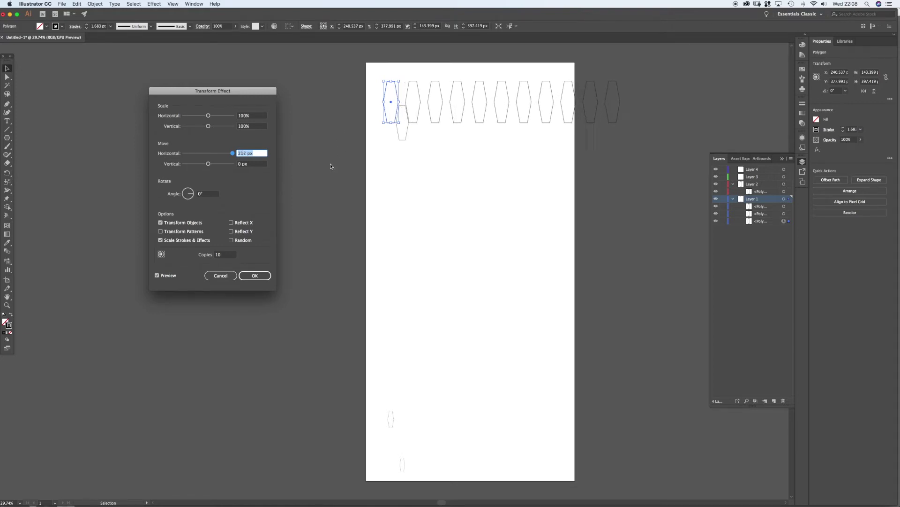
key("Up")
key("Up")
key("Up")
key("Up")
key("Up")
key("Up")
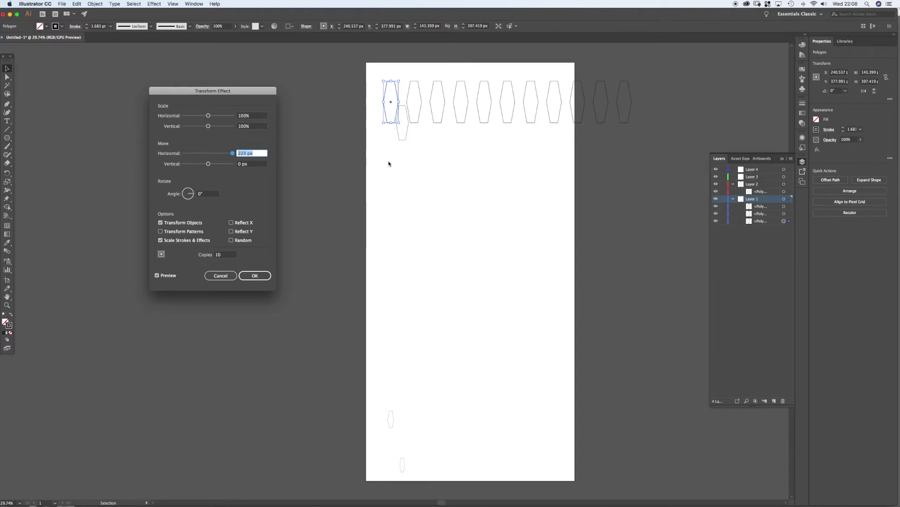
key("Down")
left_click(263, 276)
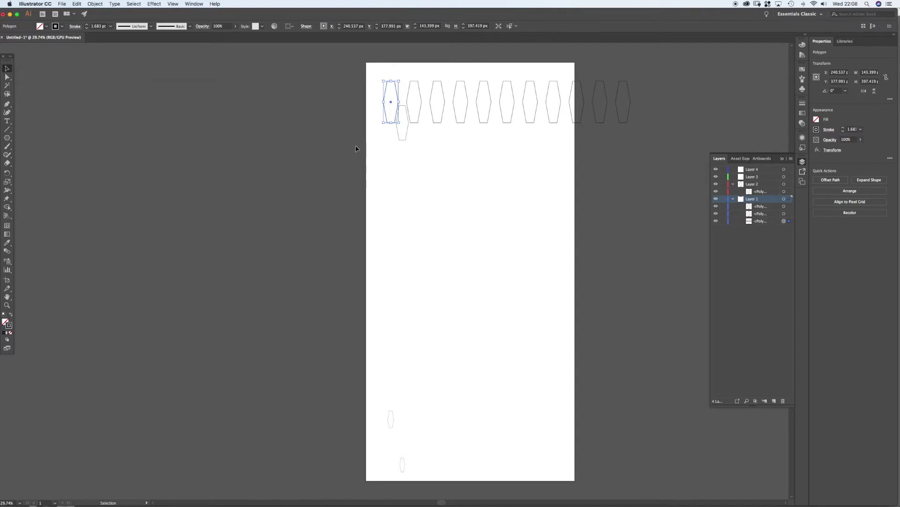
- Examine the gaps between the upper small hexagon and the large hexagons on either side of it
key("z")
left_click_drag(404, 115, 597, 123)
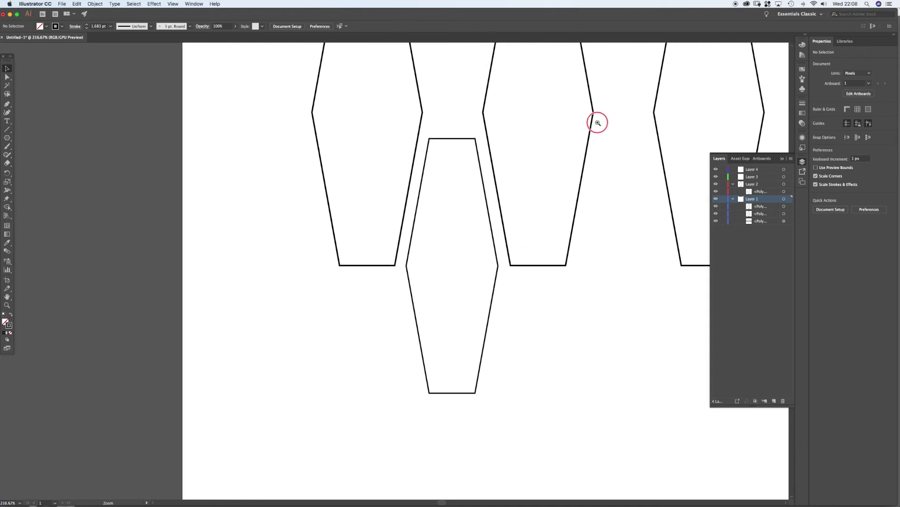
left_click_drag(429, 109, 276, 139)
scroll(468, 171, "down", 10)
left_click(468, 109)
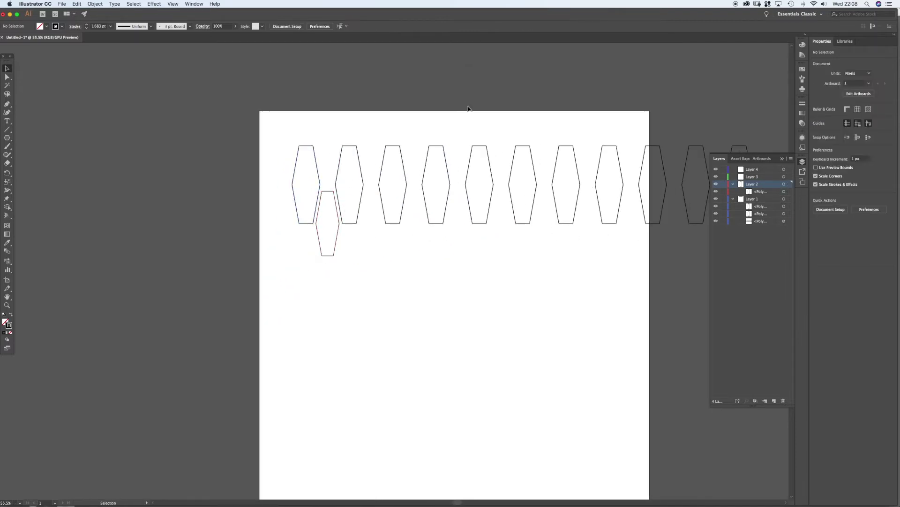
- Select the first large hexagon in the row and show its full list of appearance attributes
left_click(308, 146)
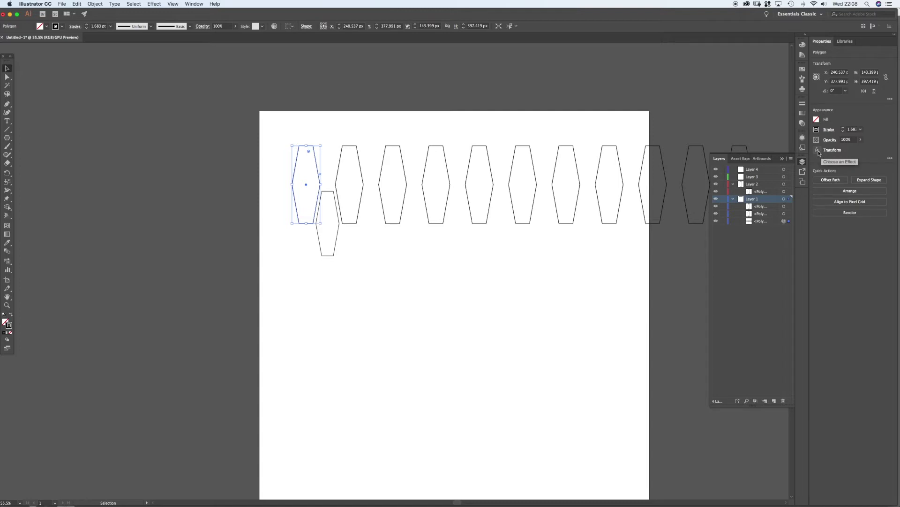
left_click(891, 158)
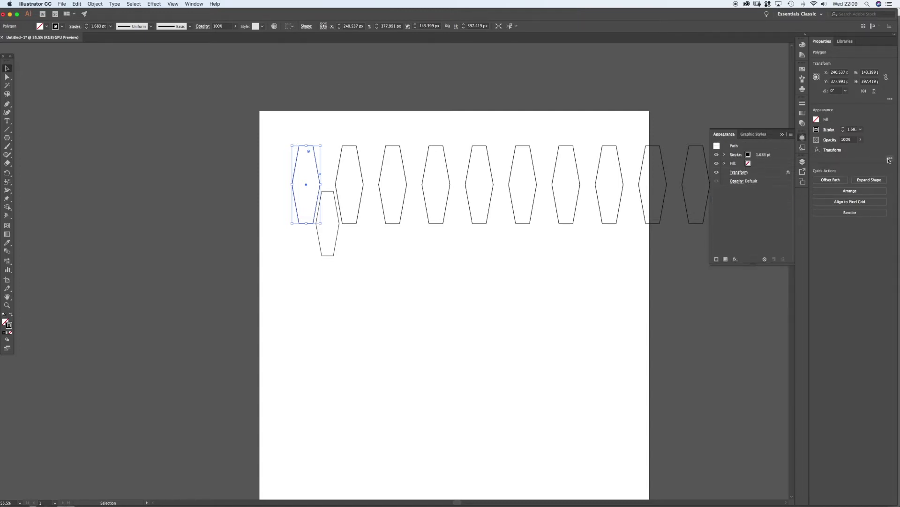
left_click(890, 160)
left_click(889, 160)
left_click(803, 138)
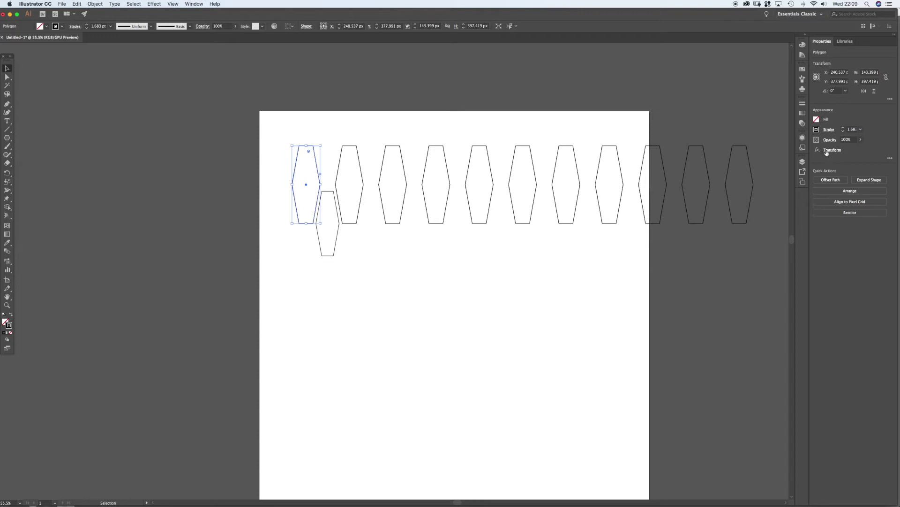
left_click(890, 158)
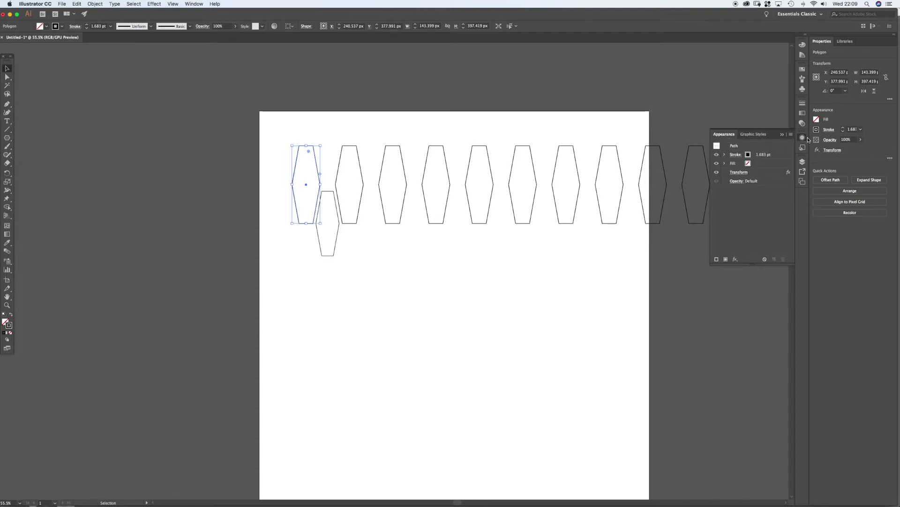
- Try a horizontal move of 221 px in the row's Transform effect and inspect the gaps around the small hexagon up close
left_click(738, 173)
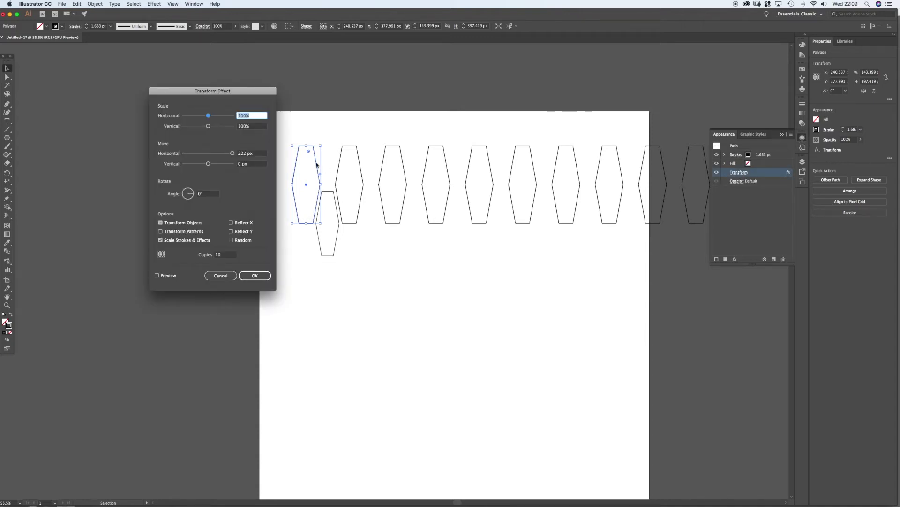
left_click(249, 153)
key("Down")
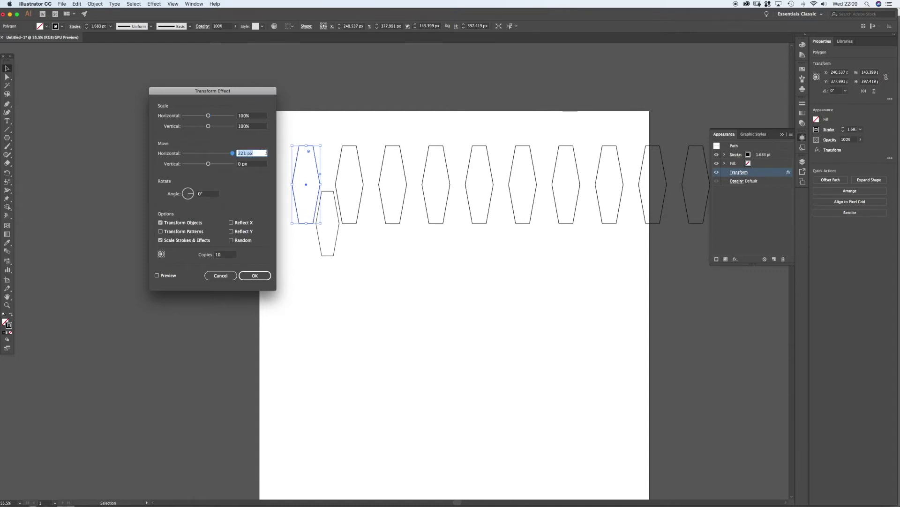
left_click(256, 276)
key("z")
left_click_drag(323, 201, 504, 186)
key("v")
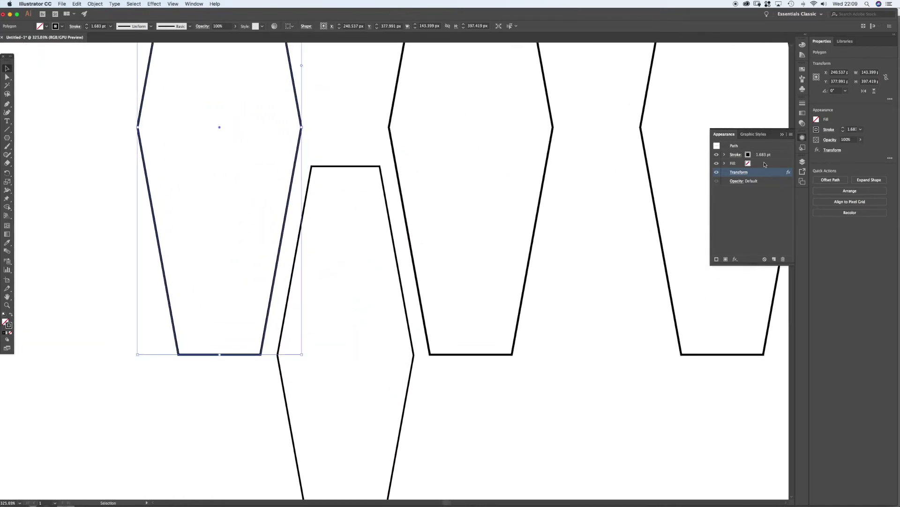
- Return the horizontal move in the large hexagon row's Transform effect to 222 px and apply it
left_click(739, 173)
left_click(252, 153)
key("Up")
left_click(255, 275)
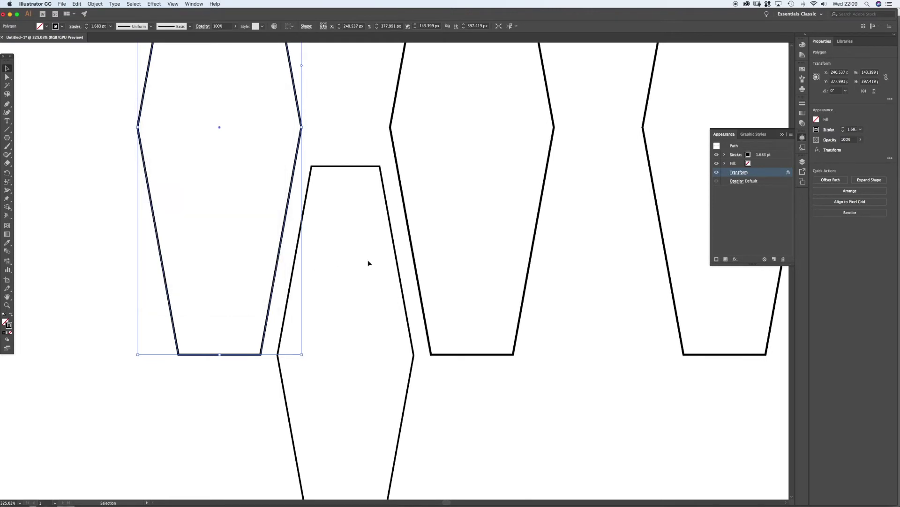
- Apply a previewed Transform effect to the upper small hexagon with a 222 px horizontal move and 10 copies
left_click(529, 371)
left_click_drag(545, 255, 255, 152)
left_click_drag(360, 175, 328, 180)
left_click_drag(316, 153, 345, 241)
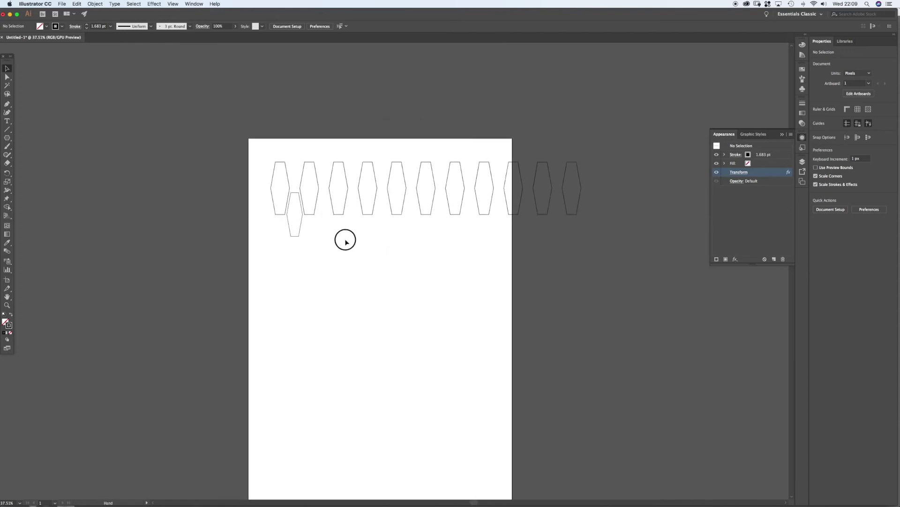
left_click(295, 229)
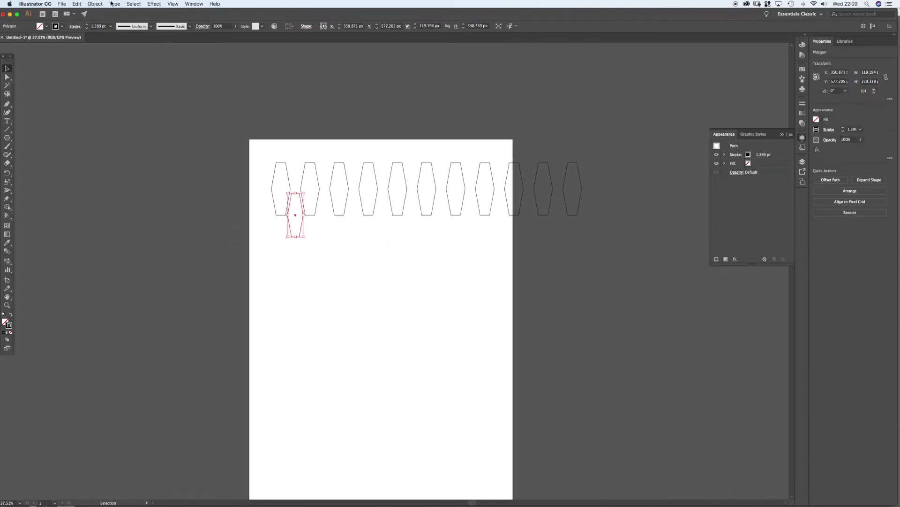
left_click(153, 4)
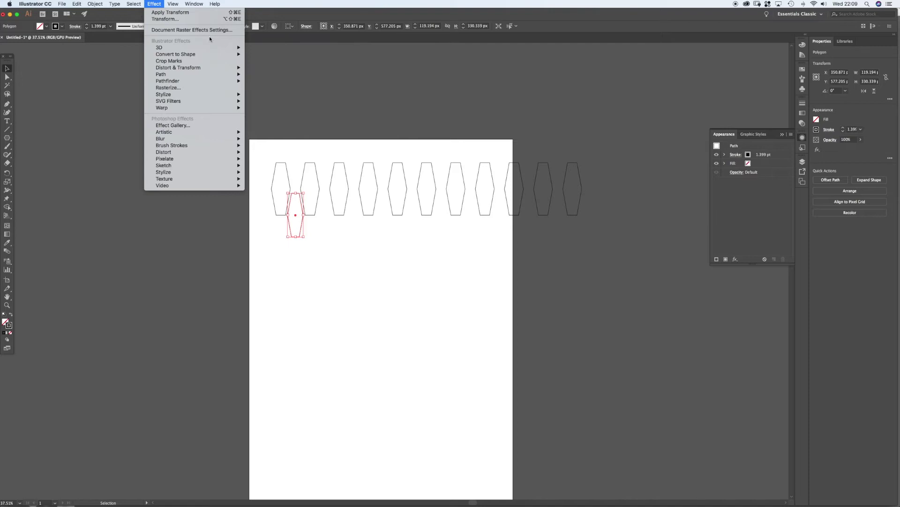
mouse_move(215, 68)
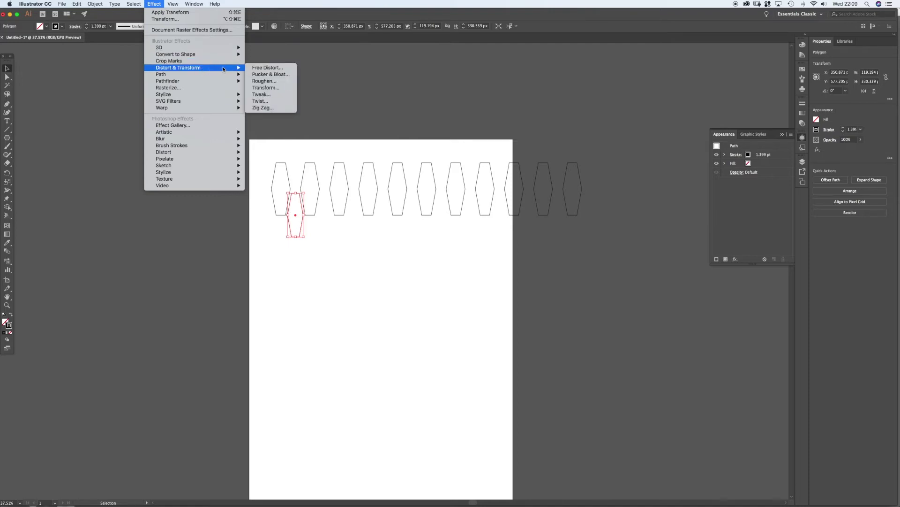
left_click(275, 88)
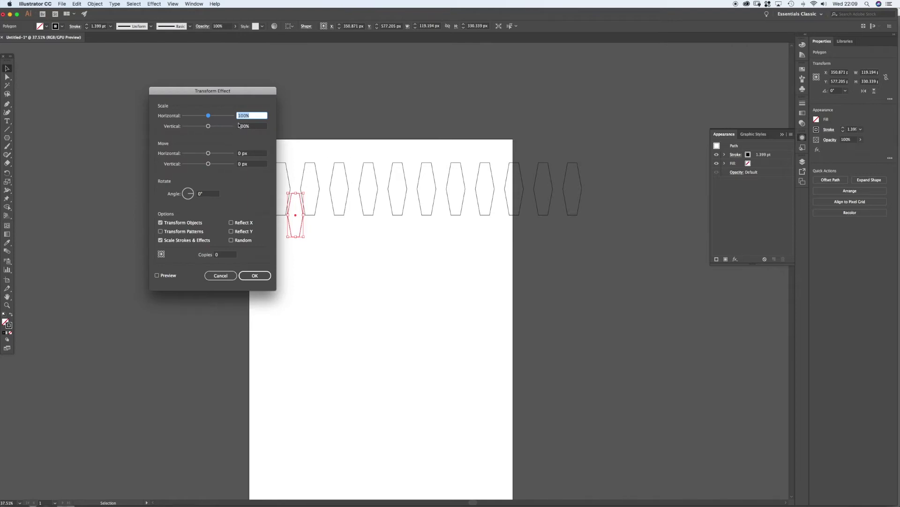
left_click(238, 153)
type("222")
left_click(225, 255)
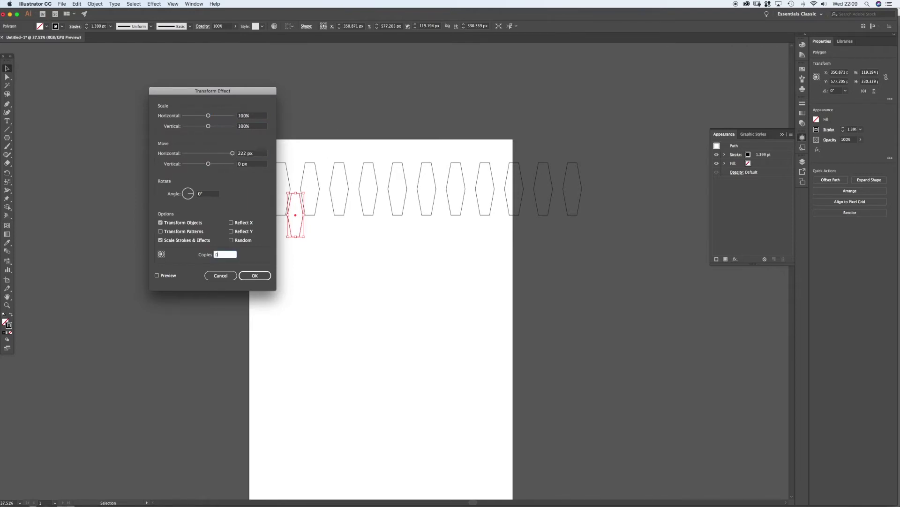
type("10")
left_click(157, 275)
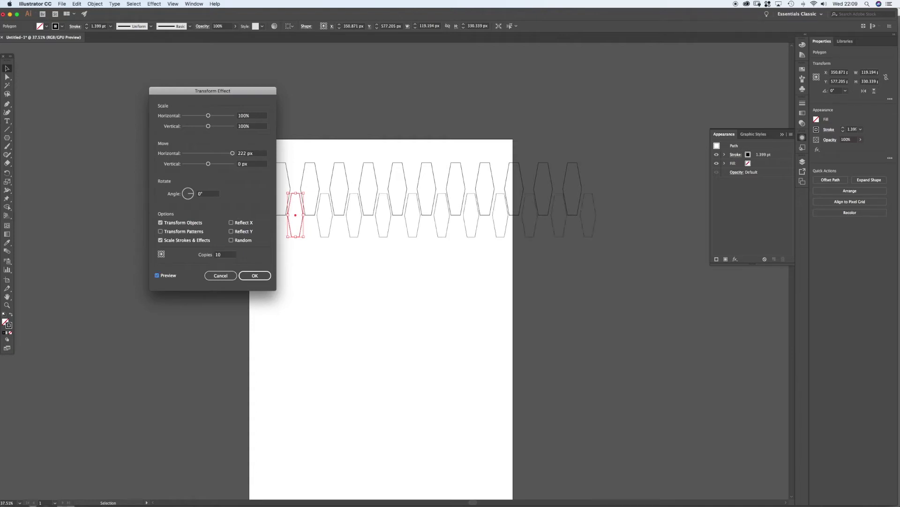
- Reduce the upper small hexagon's Transform effect to 9 copies and a 221 px horizontal move, and apply it
left_click(225, 254)
key("Down")
left_click(251, 153)
key("Down")
key("Return")
left_click(387, 253)
left_click_drag(388, 253, 338, 256)
left_click_drag(358, 310, 371, 246)
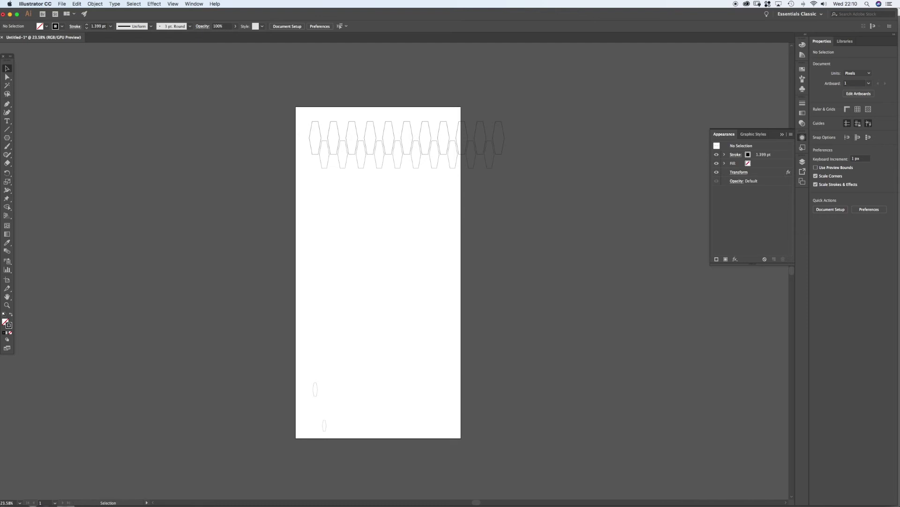
left_click(310, 137)
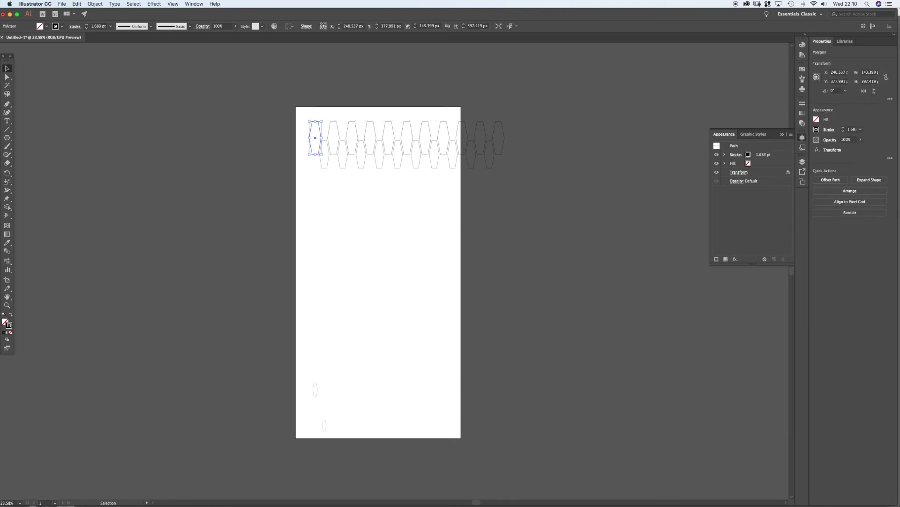
key("super+shift+a")
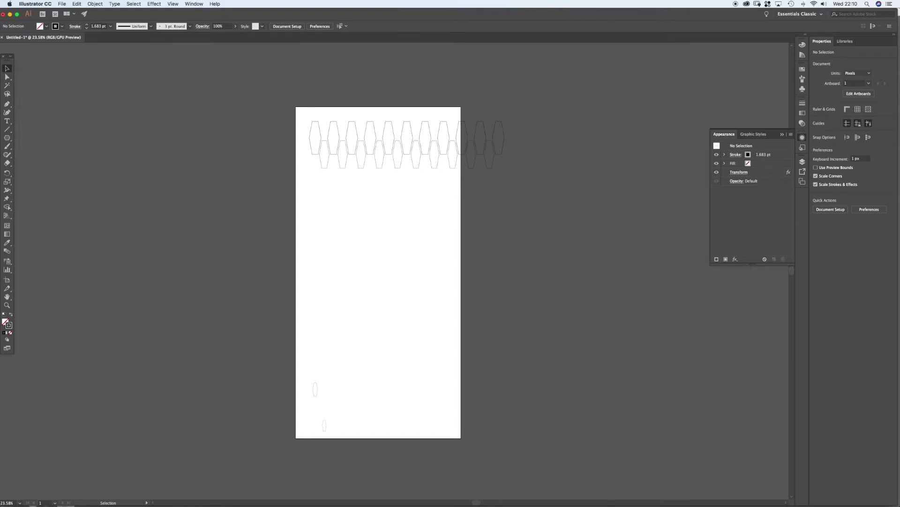
left_click(309, 137)
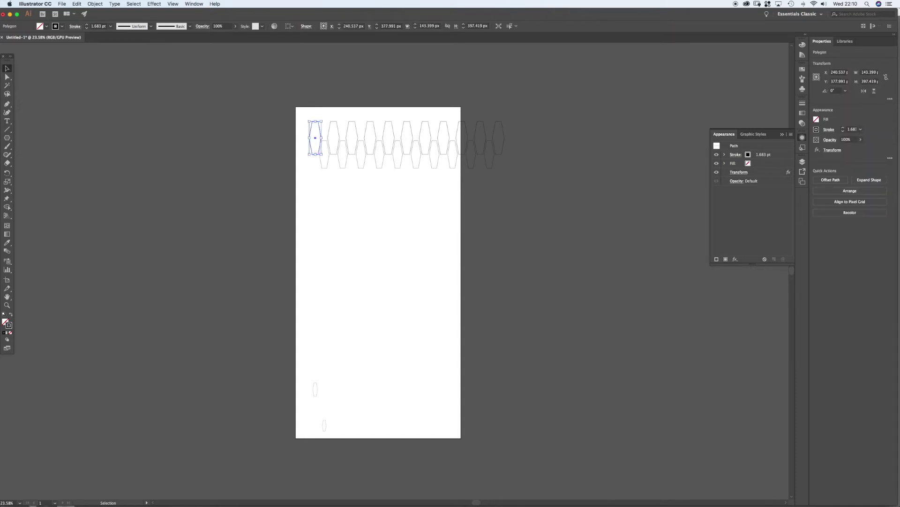
key("super+shift+a")
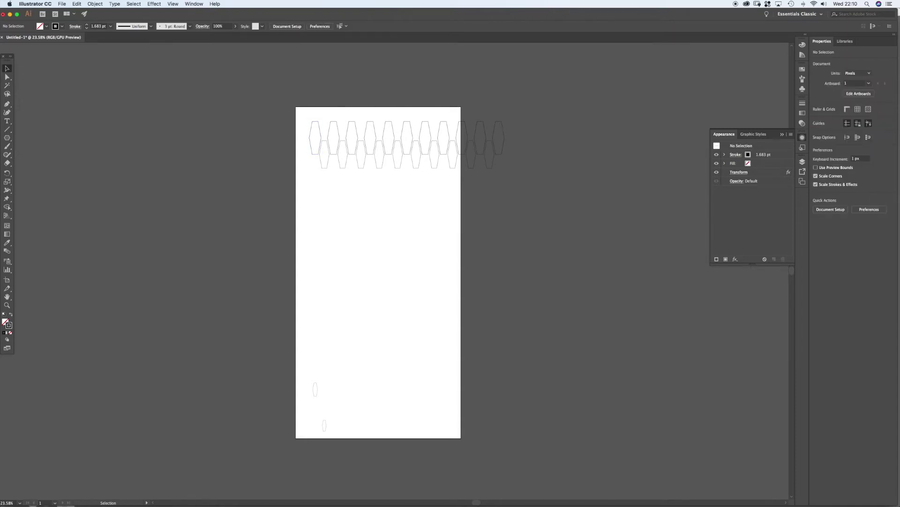
- Repeat the lower large hexagon across the page using a Transform effect with a 221 px horizontal move and 10 copies
scroll(357, 161, "up", 3)
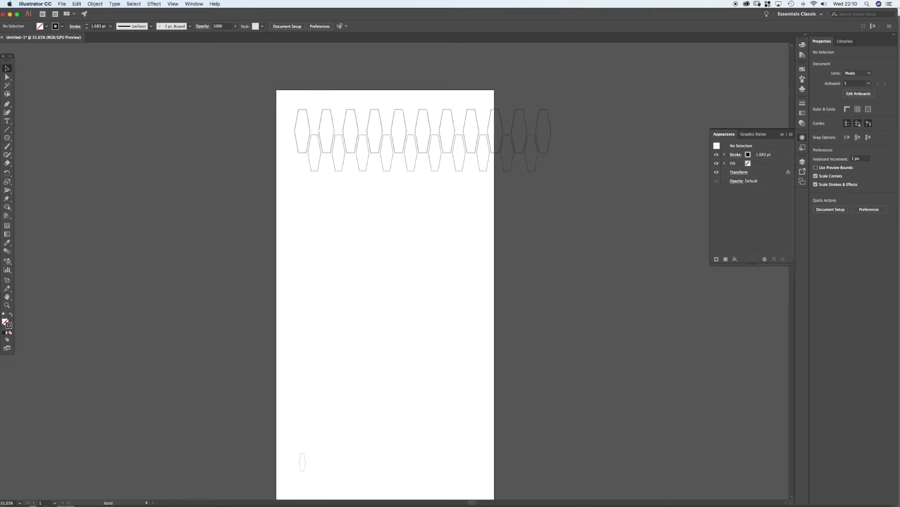
scroll(384, 282, "down", 2)
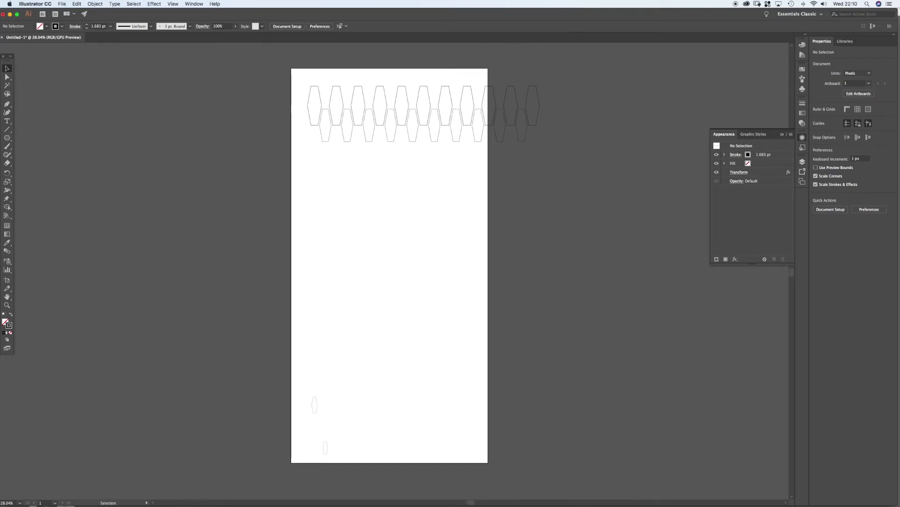
left_click(314, 404)
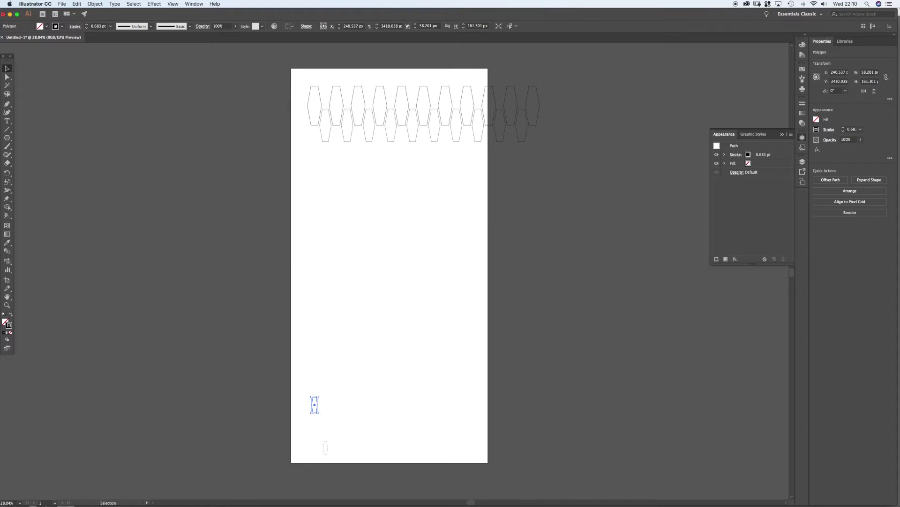
left_click(153, 4)
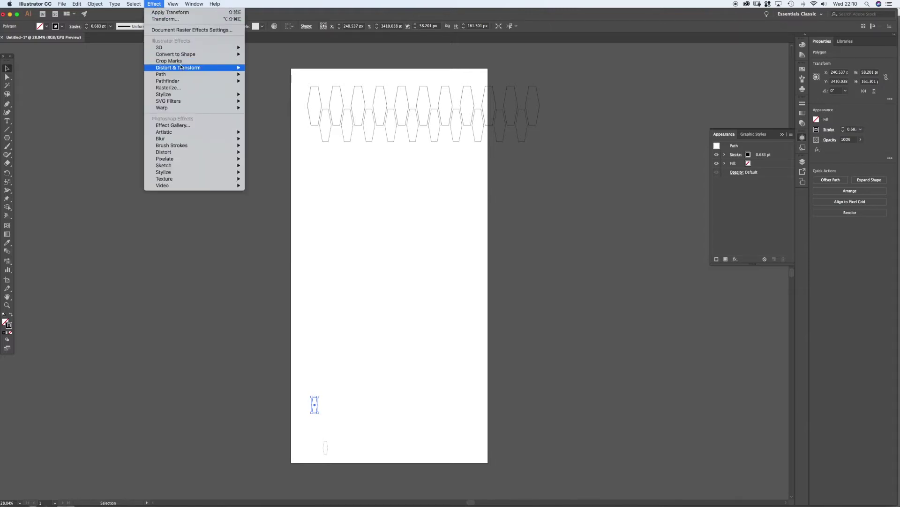
mouse_move(185, 70)
left_click(265, 87)
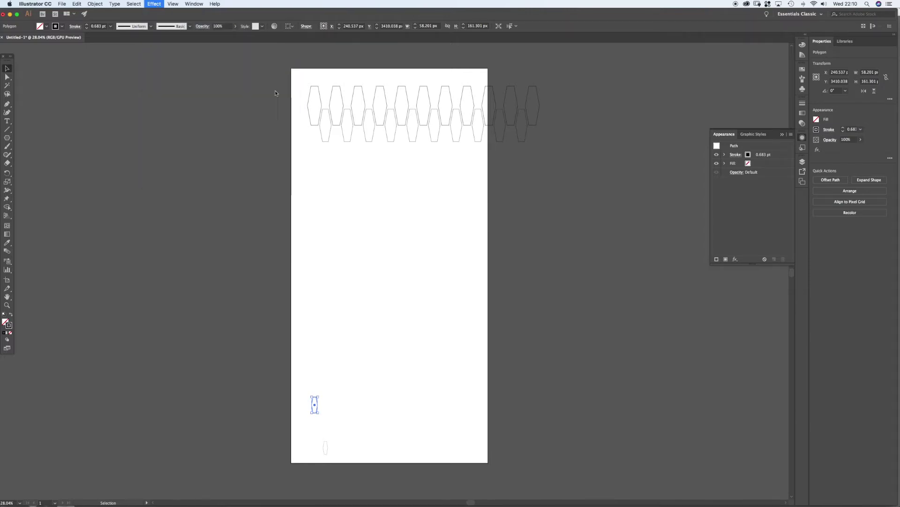
left_click(244, 153)
type("221")
left_click(225, 254)
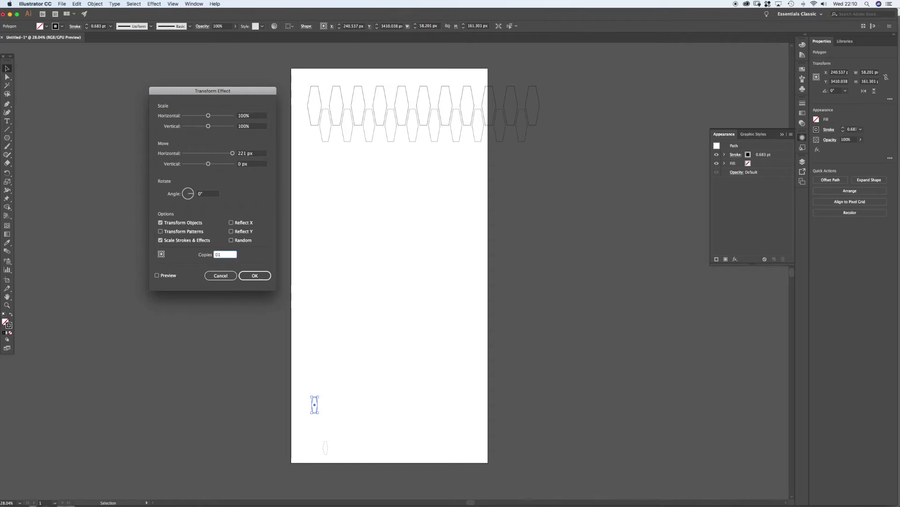
type("10")
left_click(157, 275)
key("Return")
key("super+shift+a")
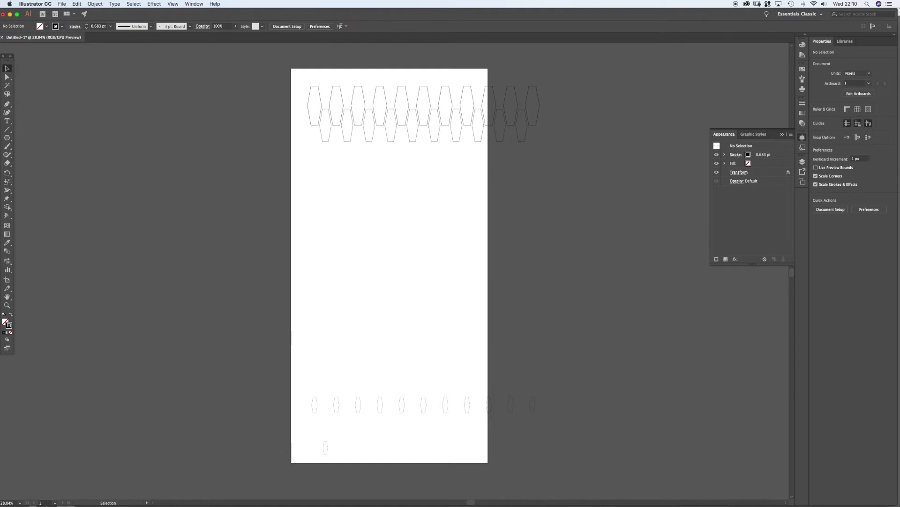
- Review the Transform effect settings of the upper large hexagon row without changing them
left_click(311, 117)
left_click(738, 172)
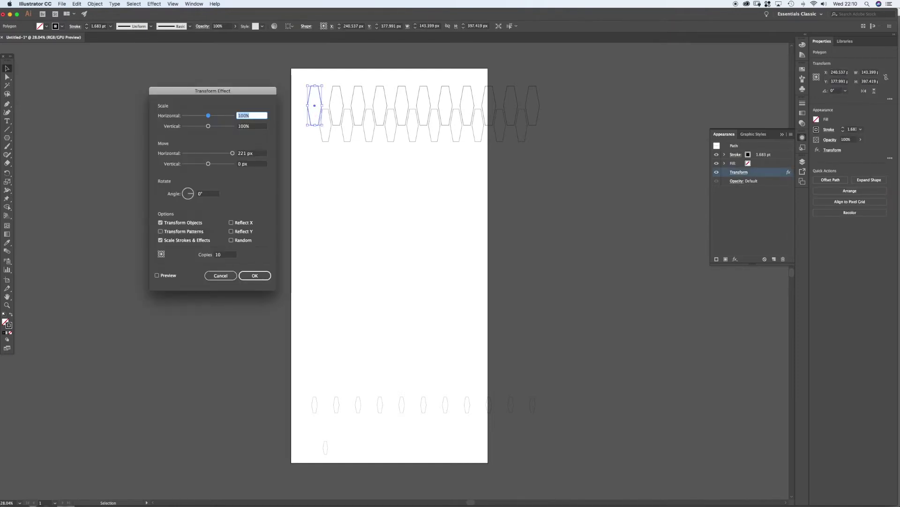
key("Escape")
key("super+shift+a")
- Repeat the lowest small hexagon across the page using a Transform effect with a 221 px horizontal move and 9 copies
left_click(326, 447)
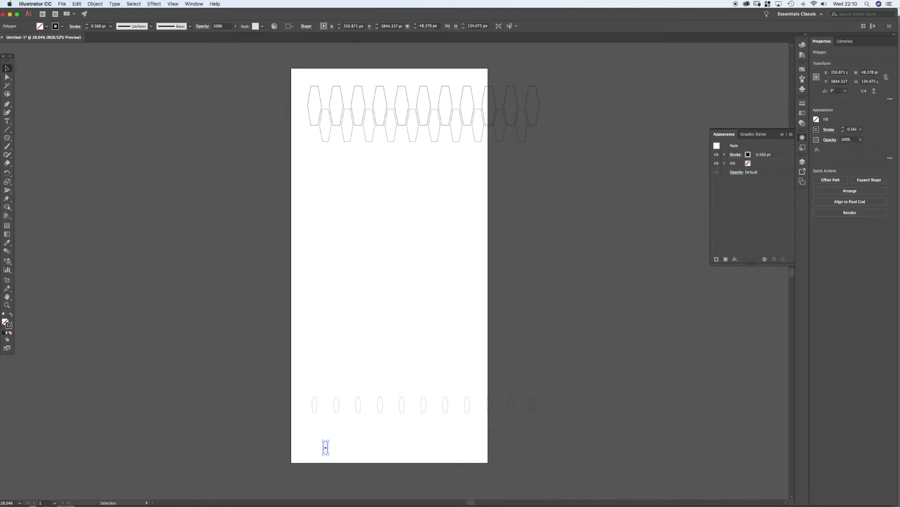
left_click(153, 3)
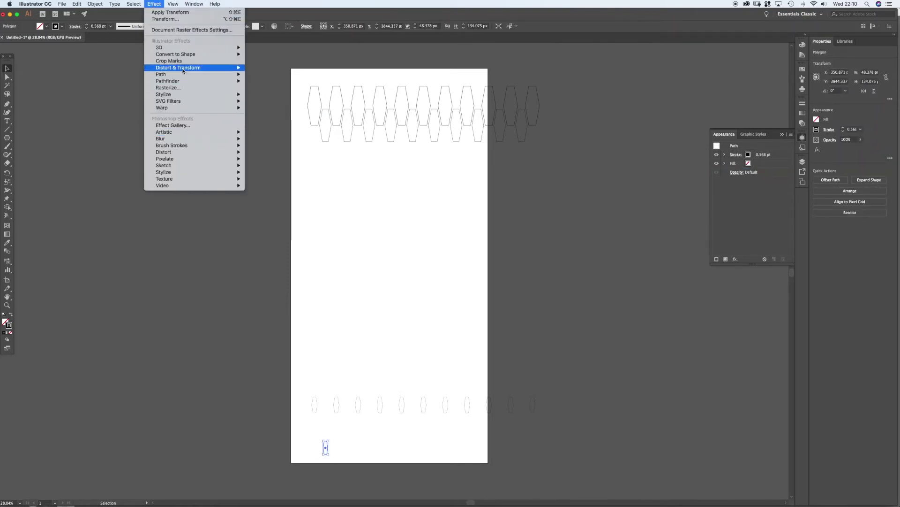
mouse_move(240, 68)
left_click(266, 88)
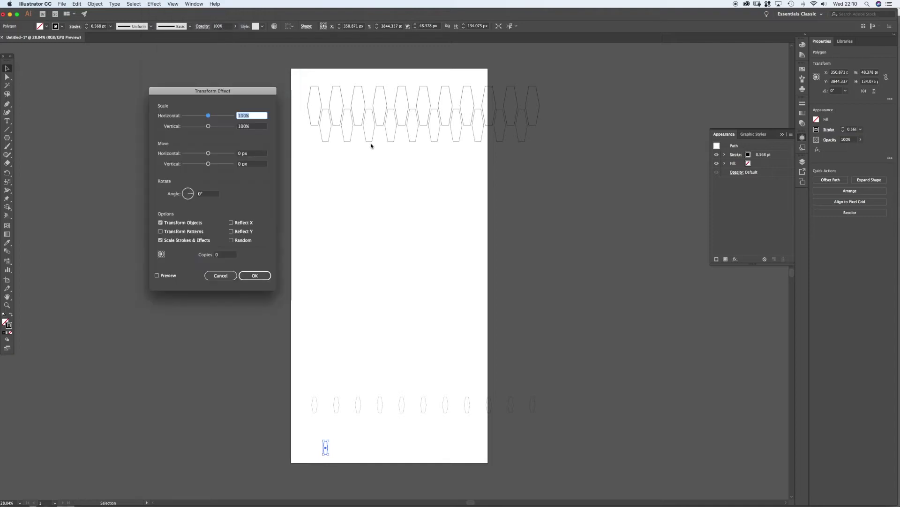
key("Tab")
key("Tab")
type("221")
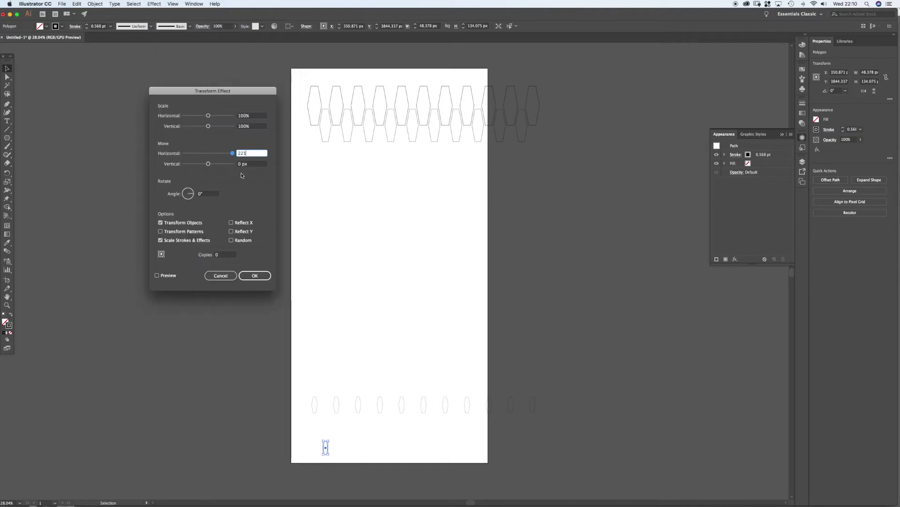
left_click(225, 254)
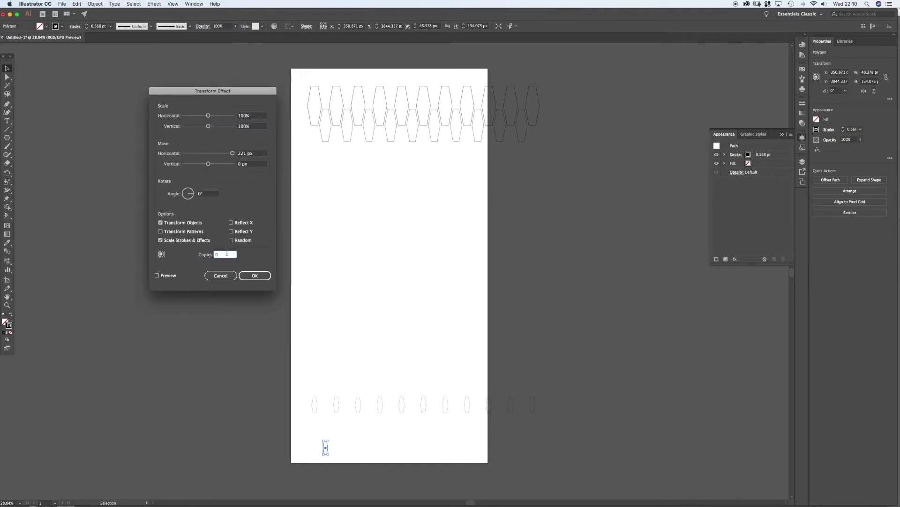
type("10")
key("Return")
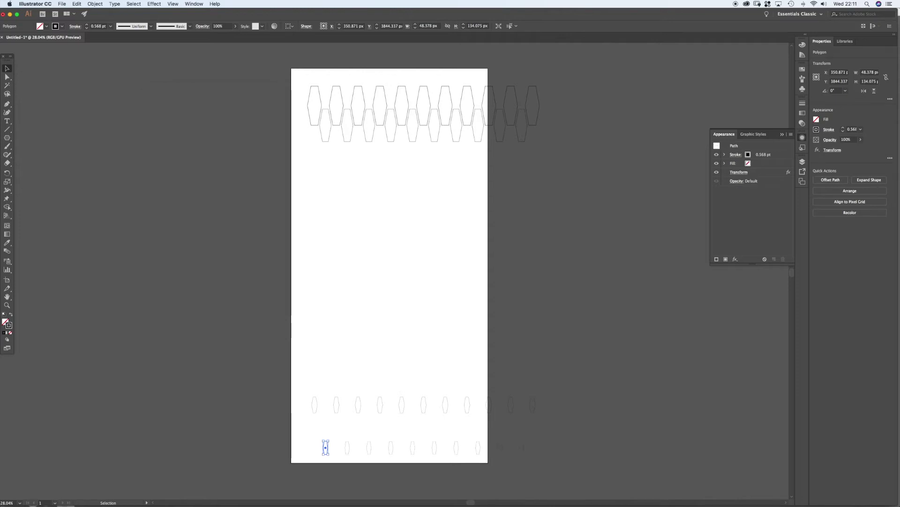
key("super+shift+a")
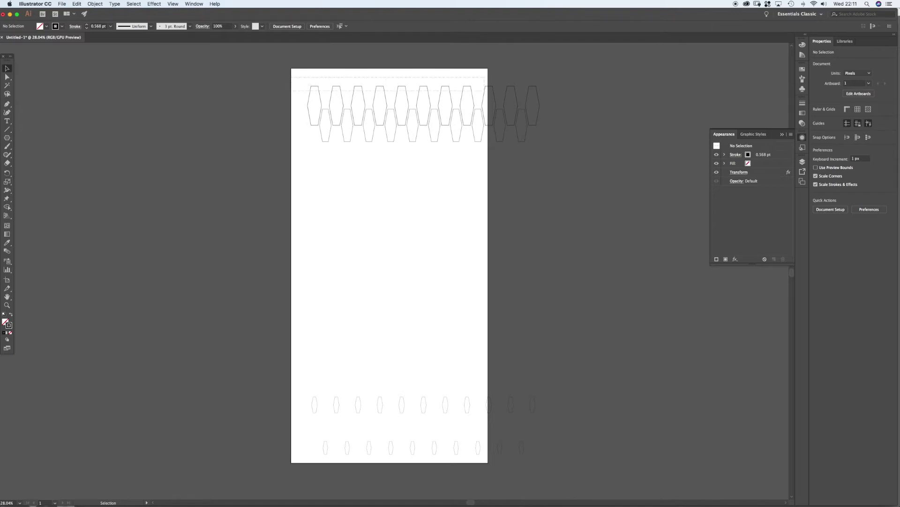
- Select the first hexagons of the upper and lower rows in turn to check the large pair and the small pair
left_click(308, 105)
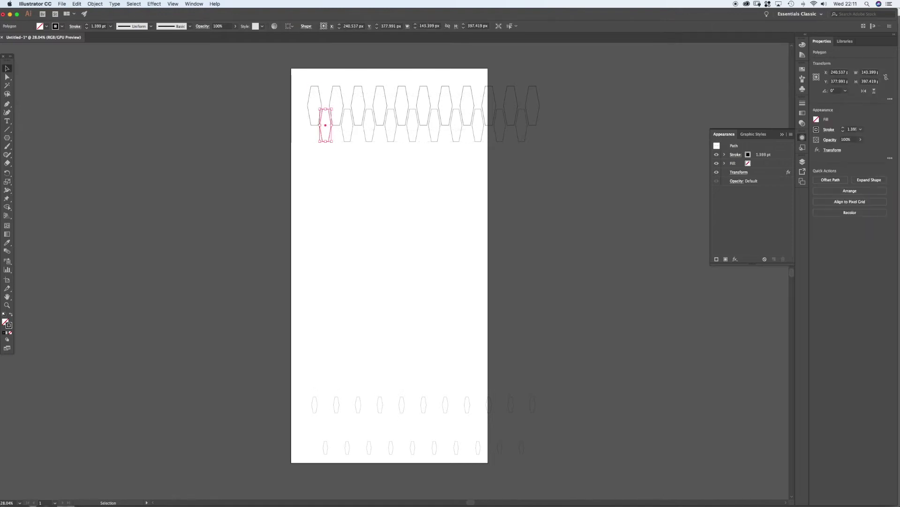
left_click(314, 404)
left_click(325, 448)
key("super+shift+a")
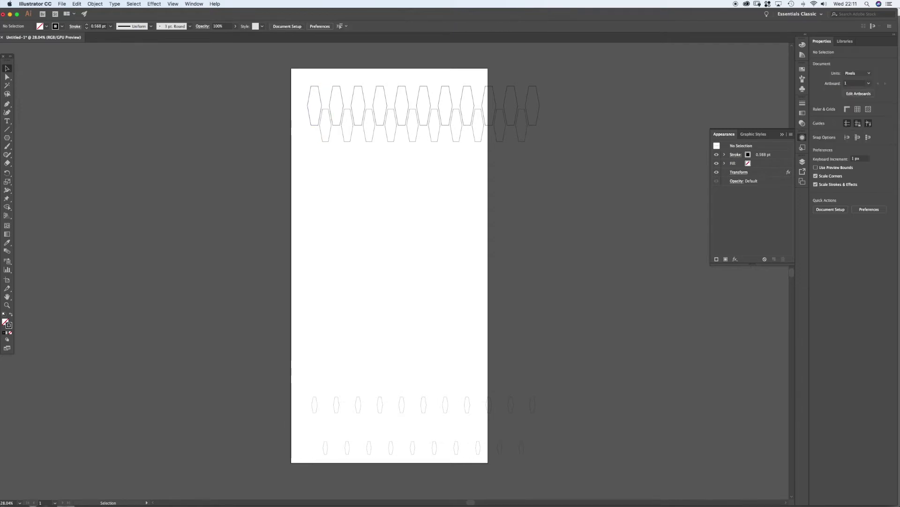
left_click(314, 85)
key("super+shift+a")
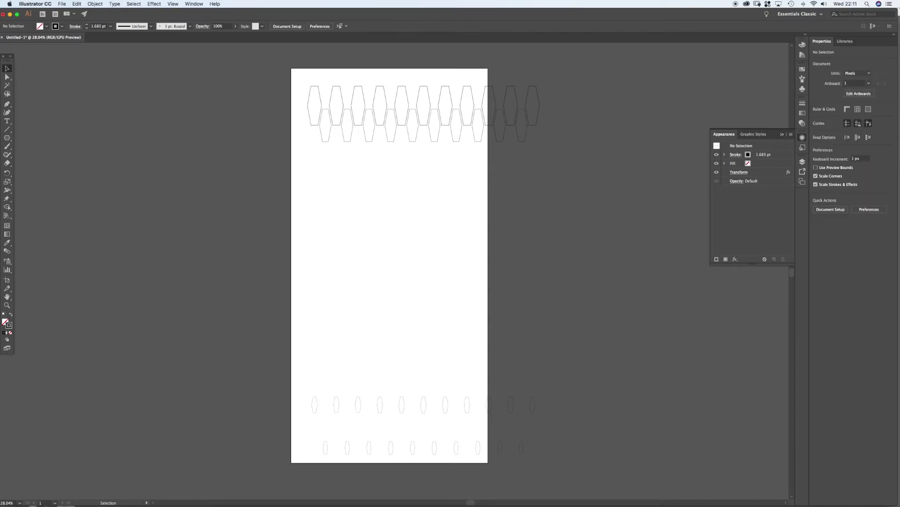
left_click(315, 405)
key("super+shift+a")
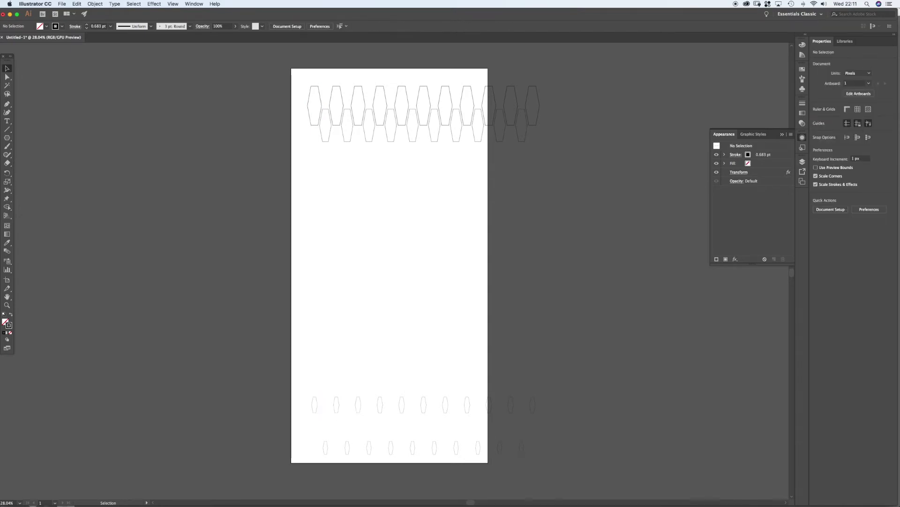
left_click(329, 133)
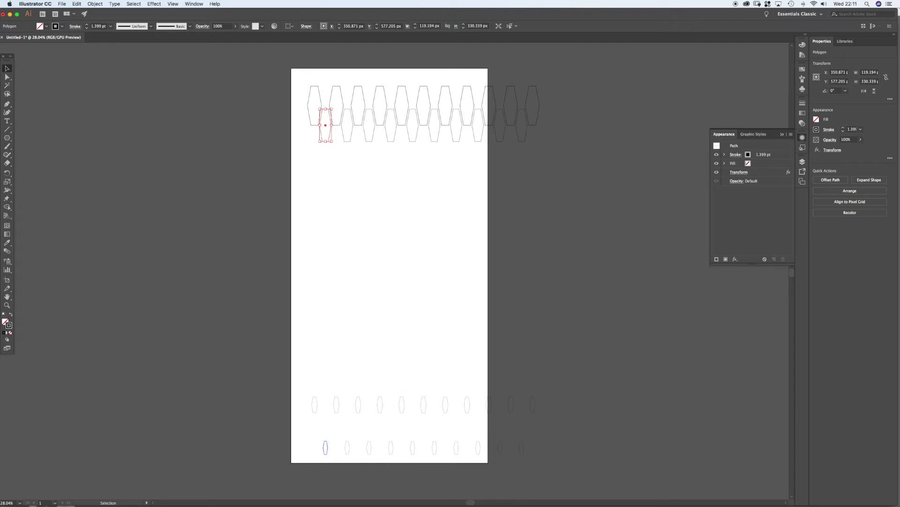
key("super+shift+a")
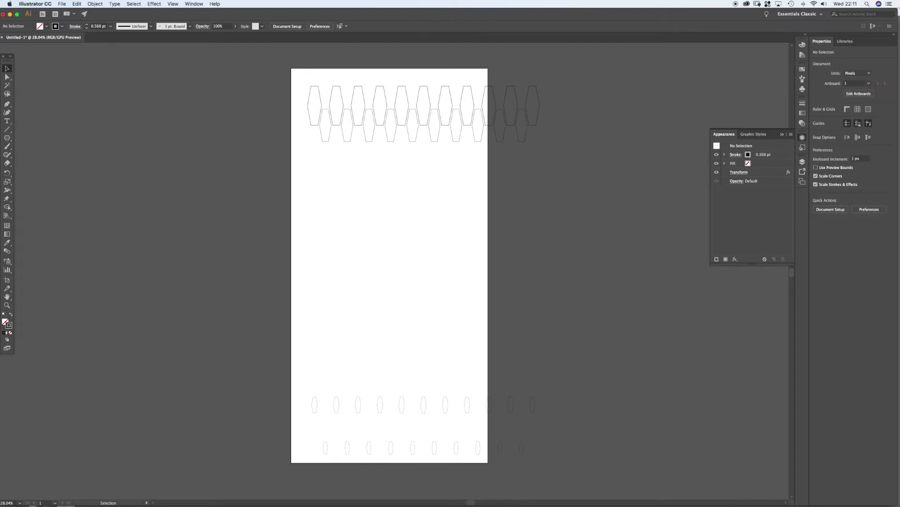
- Save the document to the Desktop in Adobe Illustrator format as Untitled-3.ai, using the default Illustrator CC options
key("a")
key("super+s")
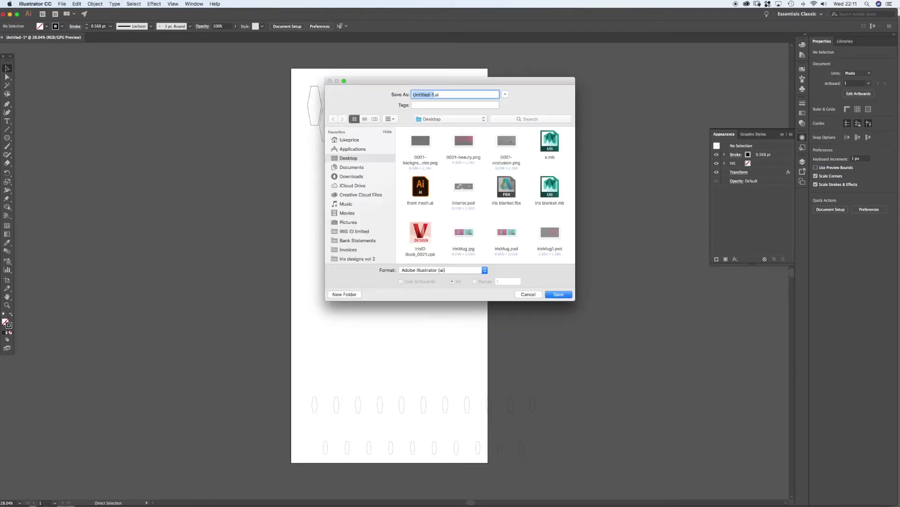
key("Return")
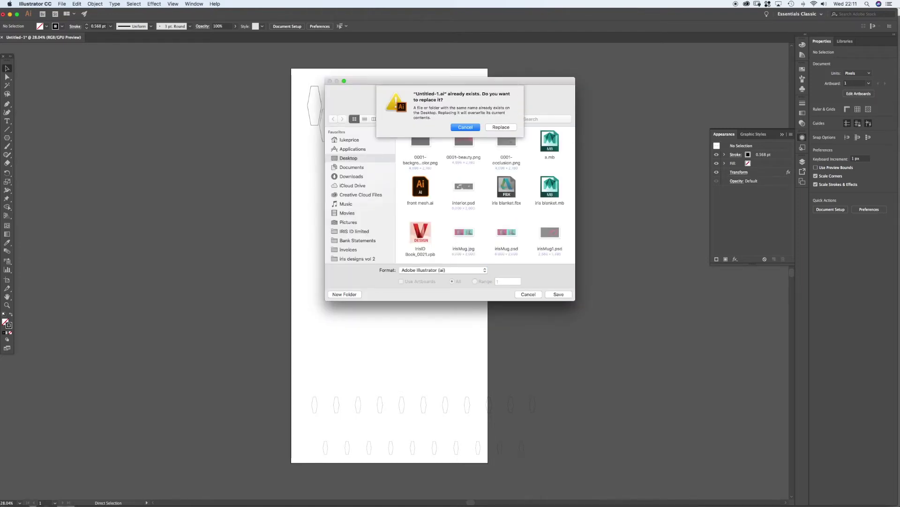
key("Escape")
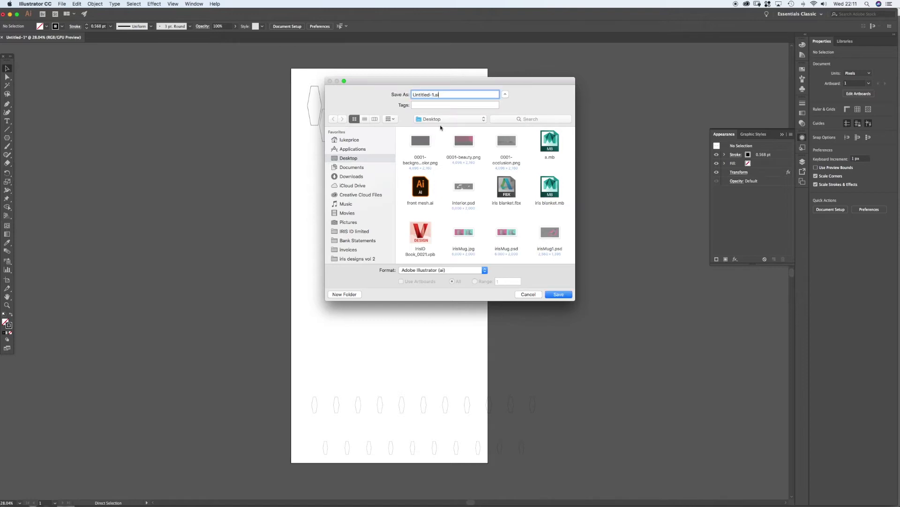
key("BackSpace")
type("2")
key("Return")
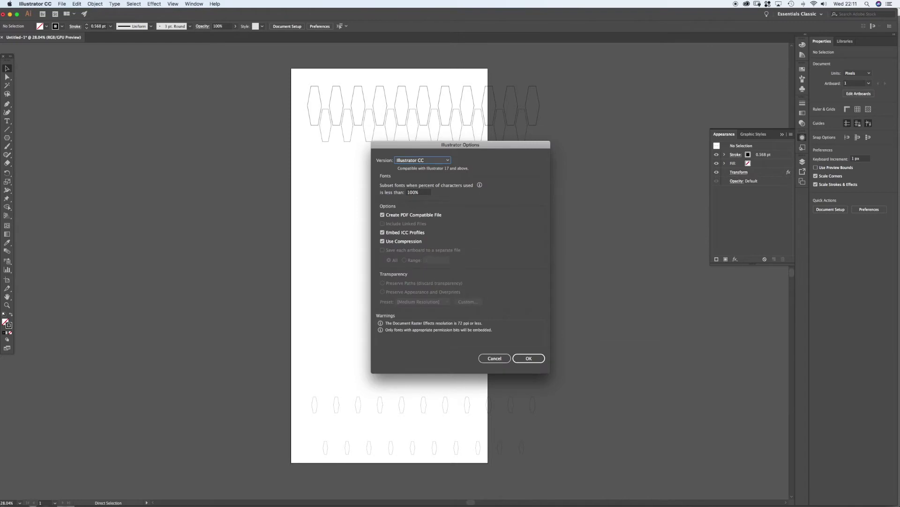
key("Return")
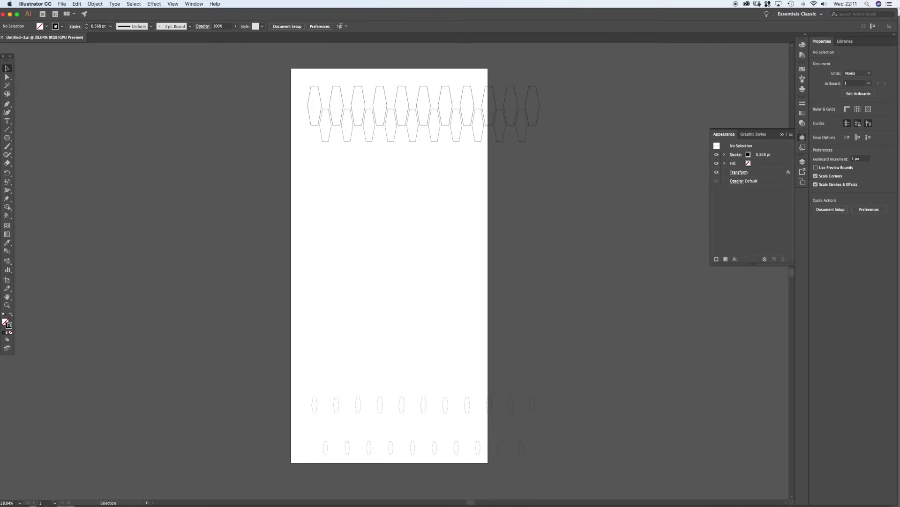
- Duplicate Layer 1 and Layer 2 below the originals and hide both copies
key("F7")
left_click(733, 198)
left_click(733, 184)
left_click(752, 184, "shift")
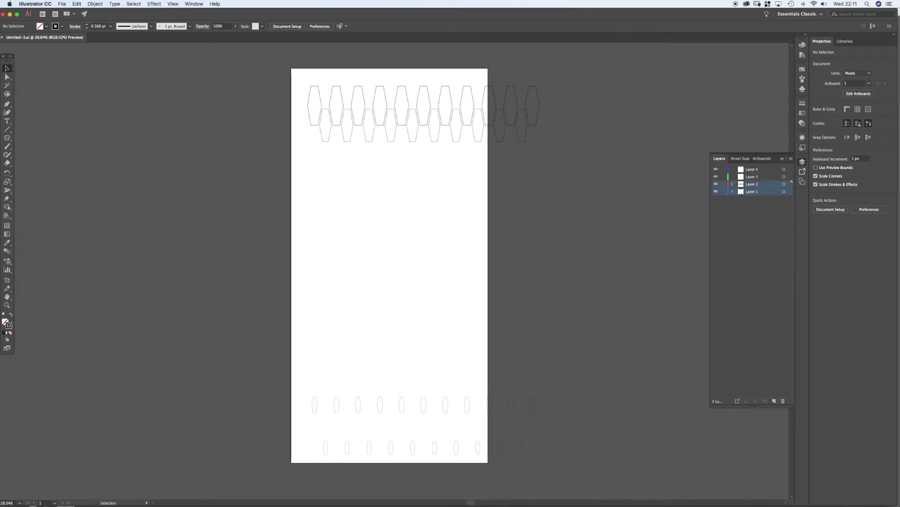
key("super+f")
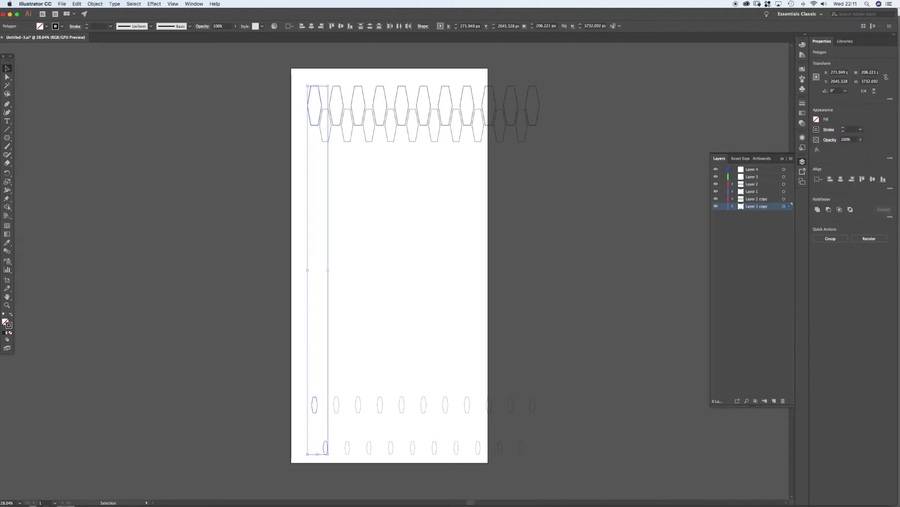
left_click(716, 205)
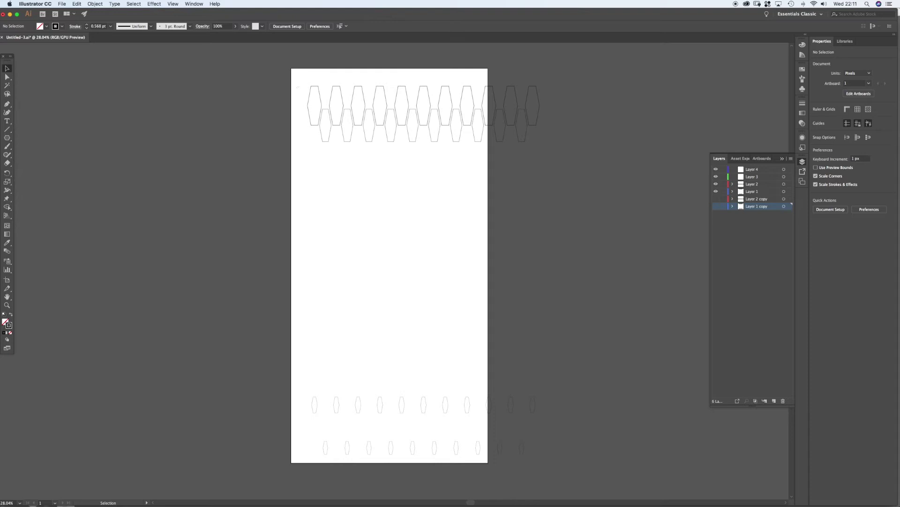
- Try blending the first large hexagon of the top row with the small hexagon directly below it, and undo the blend
left_click(308, 105)
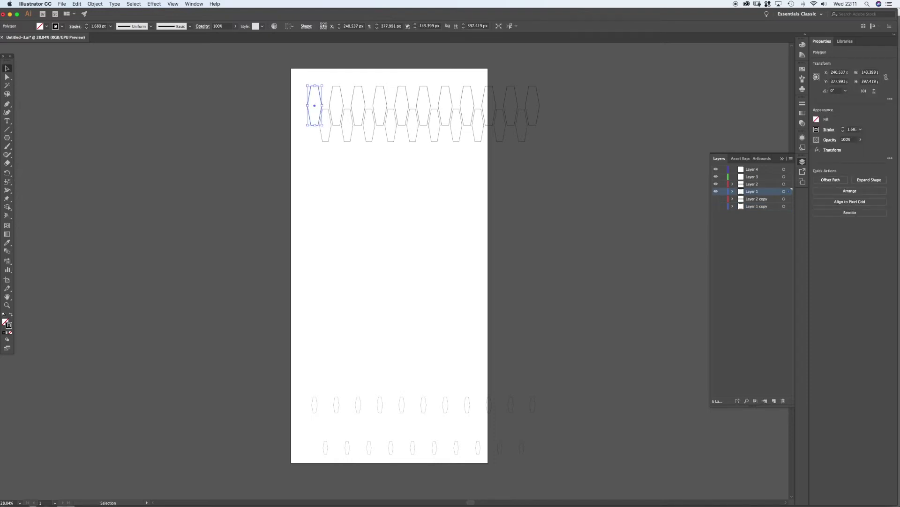
key("shift")
left_click(314, 405, "shift")
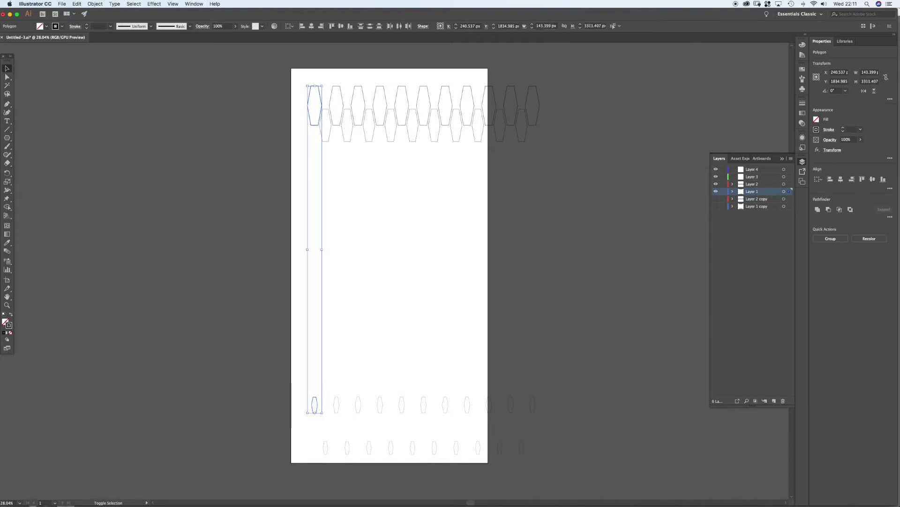
left_click(95, 3)
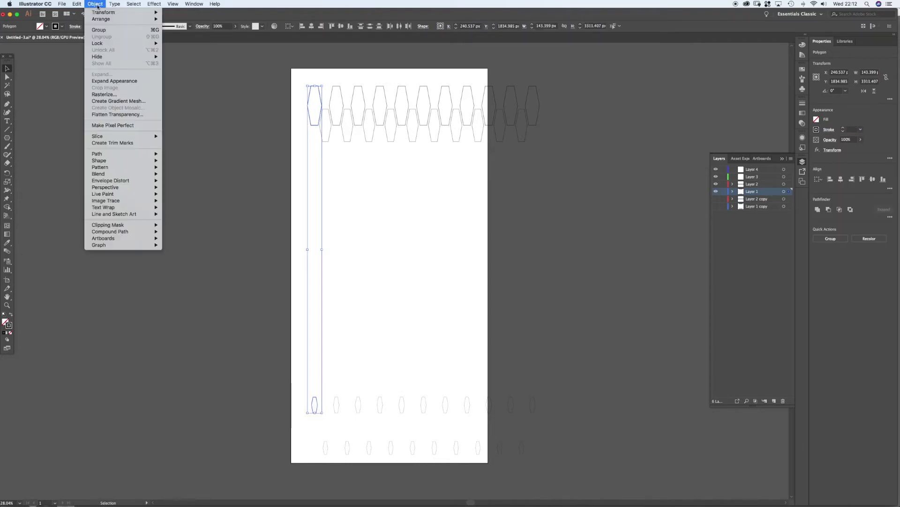
mouse_move(164, 175)
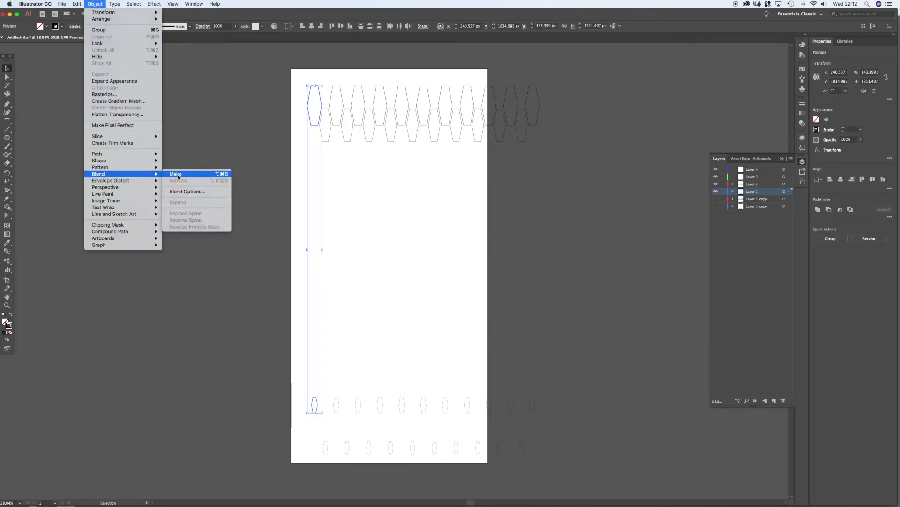
left_click(183, 175)
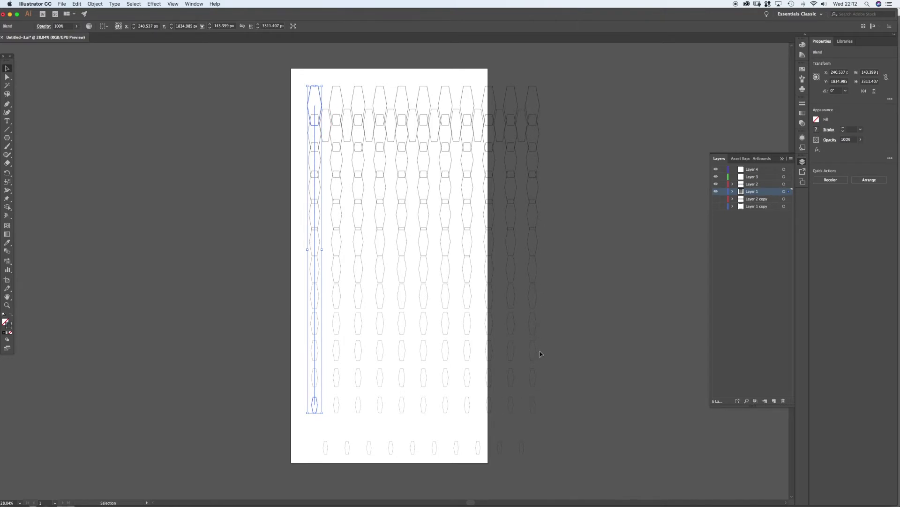
key("super+z")
left_click(186, 194)
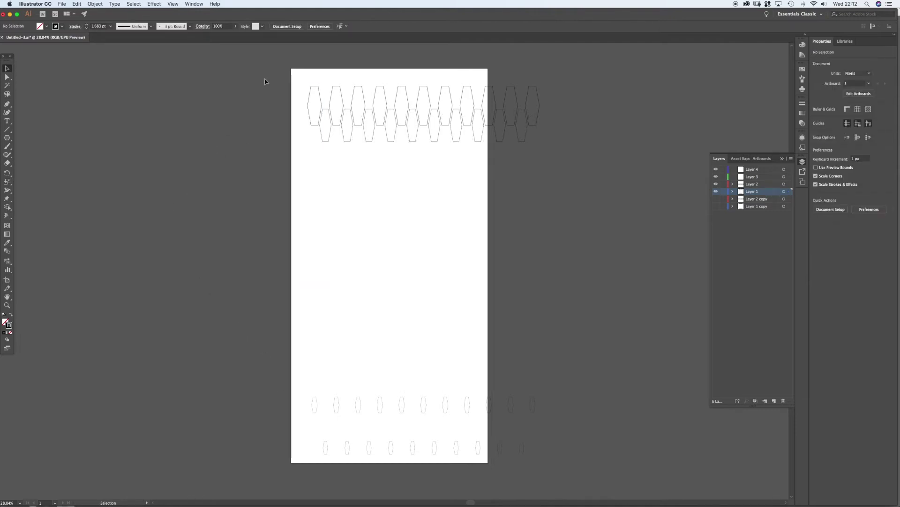
- Select the first large hexagon of the top row together with the small hexagon directly below it
left_click(311, 123)
left_click(316, 413, "shift")
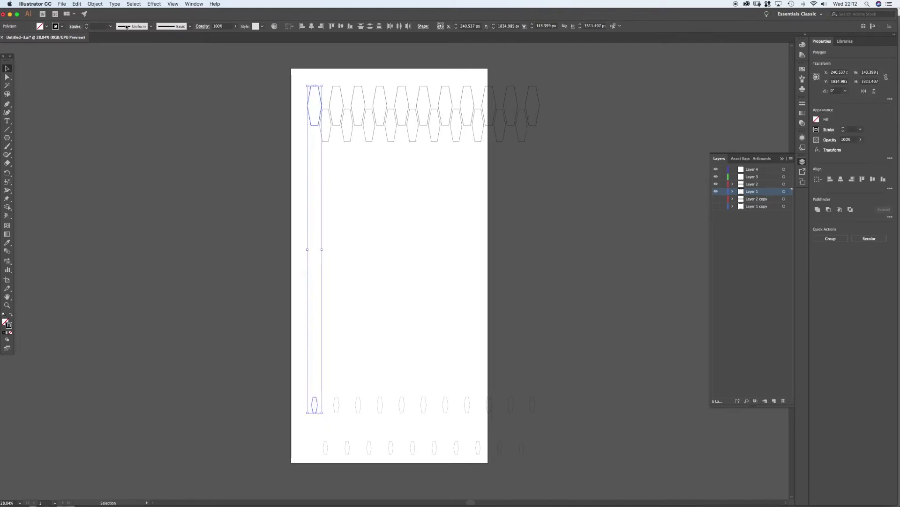
left_click(95, 4)
mouse_move(131, 167)
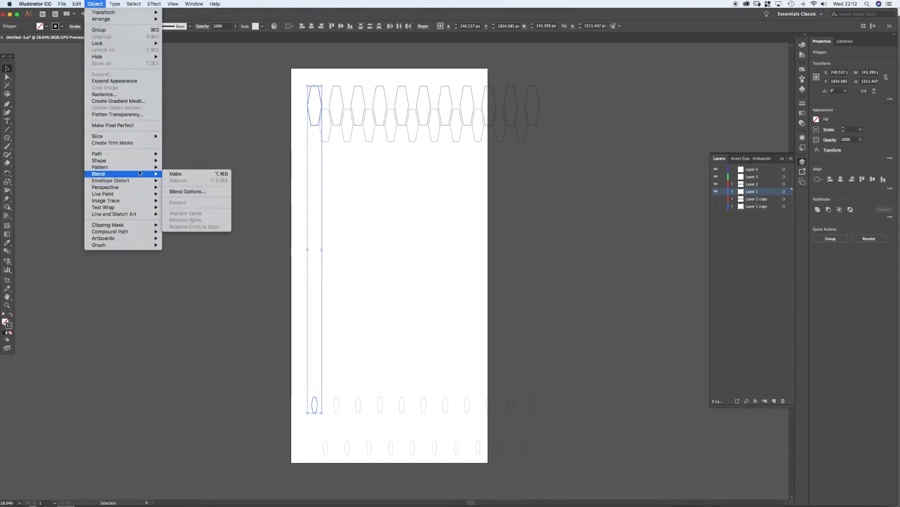
left_click(176, 167)
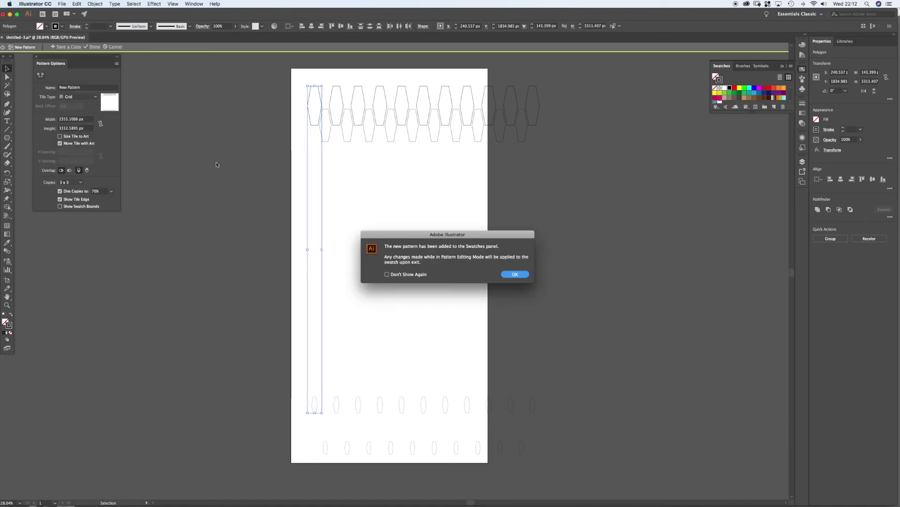
left_click(512, 274)
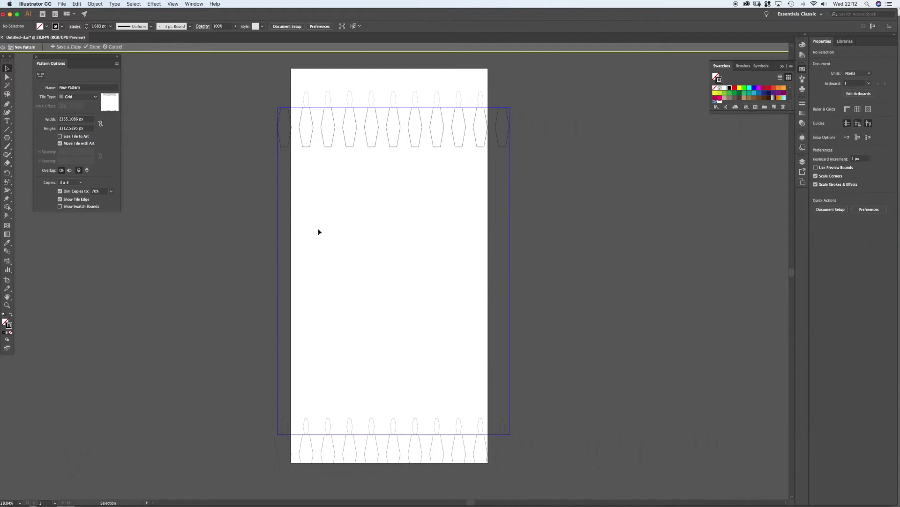
key("Escape")
key("v")
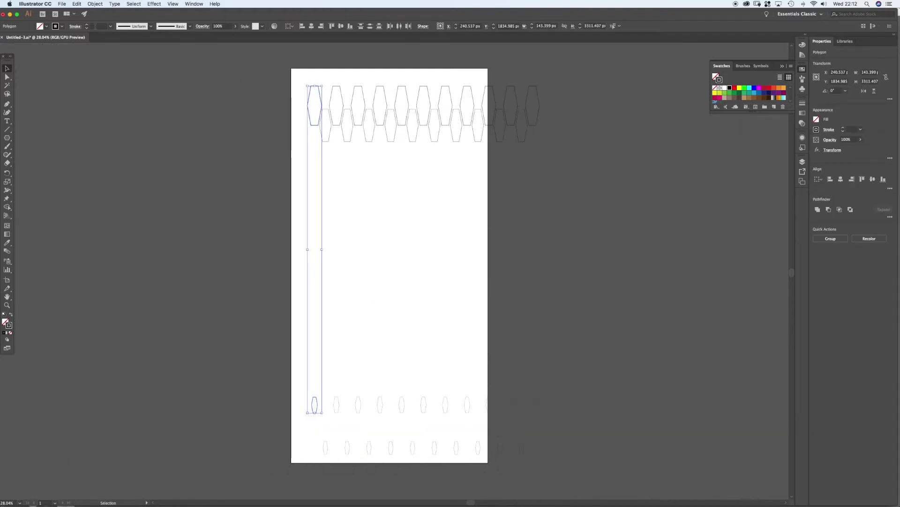
- Make a blend between the selected large top-row hexagon and the small hexagon below it
left_click(95, 4)
mouse_move(160, 179)
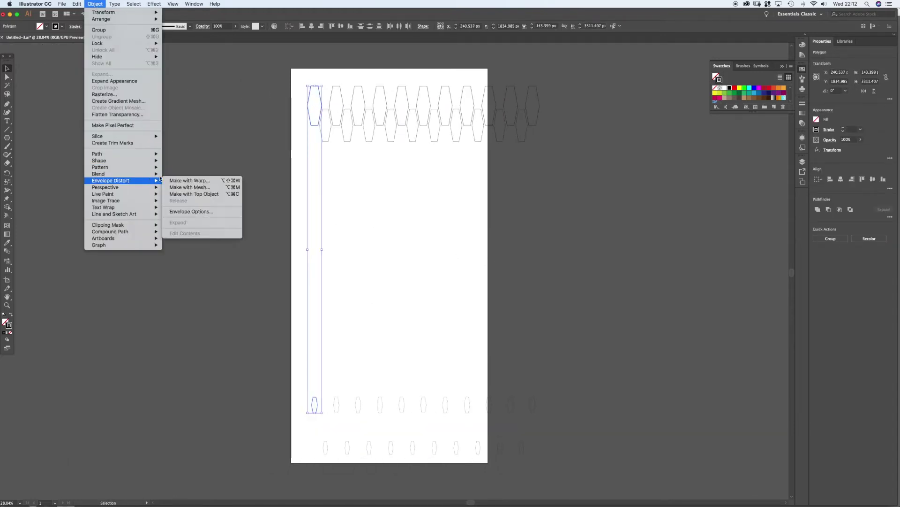
left_click(213, 173)
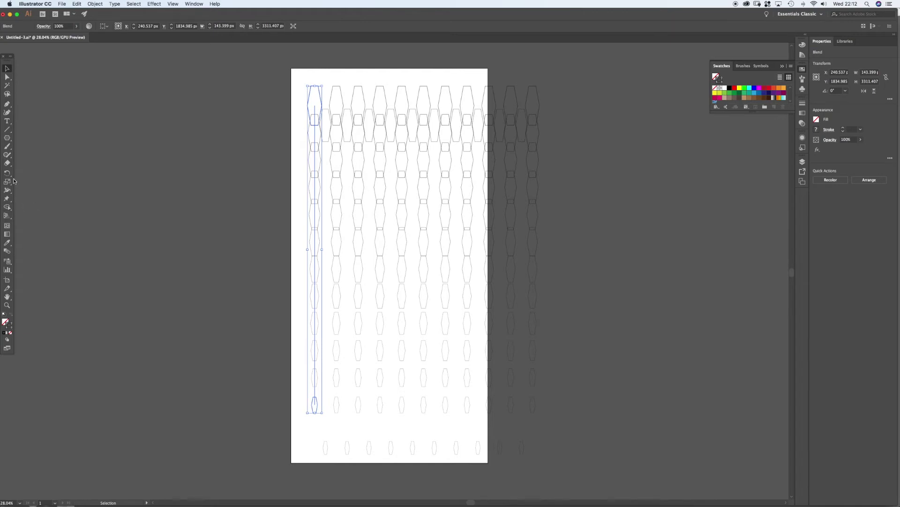
- Set the blend's spacing to Specified Steps with 6 steps, with the preview turned on
double_click(8, 253)
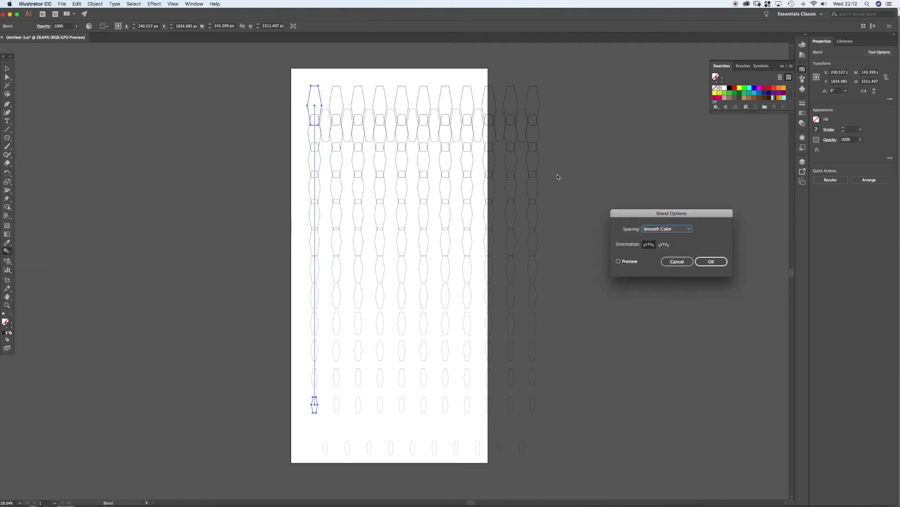
left_click_drag(638, 211, 581, 137)
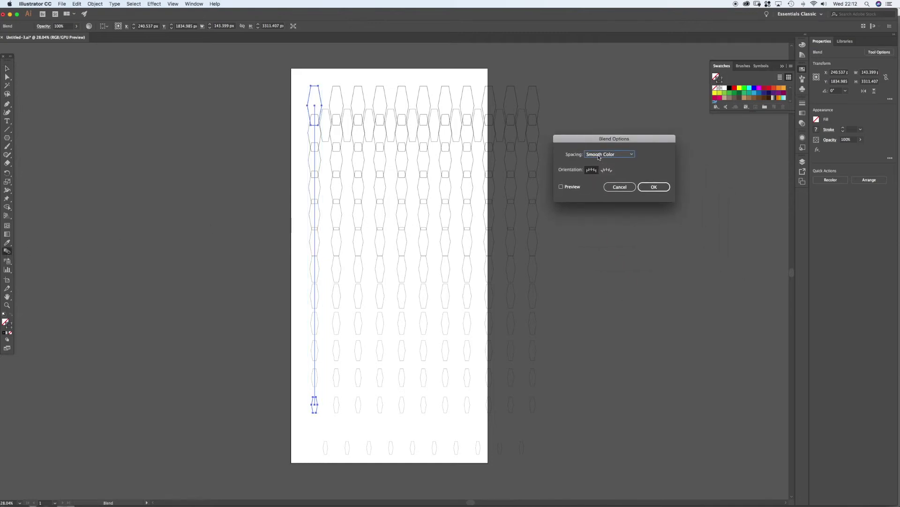
left_click(600, 154)
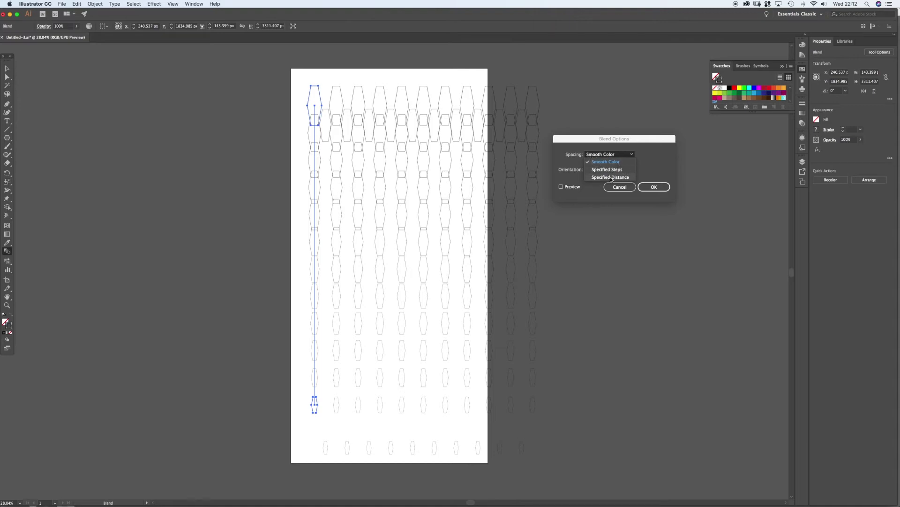
left_click(607, 169)
left_click(561, 187)
left_click(649, 154)
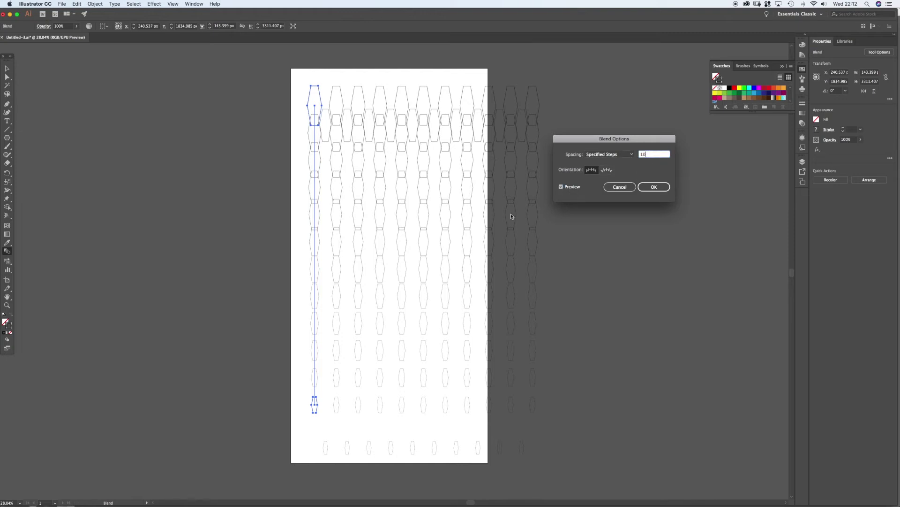
key("Down")
key("Down")
key("Down")
key("Down")
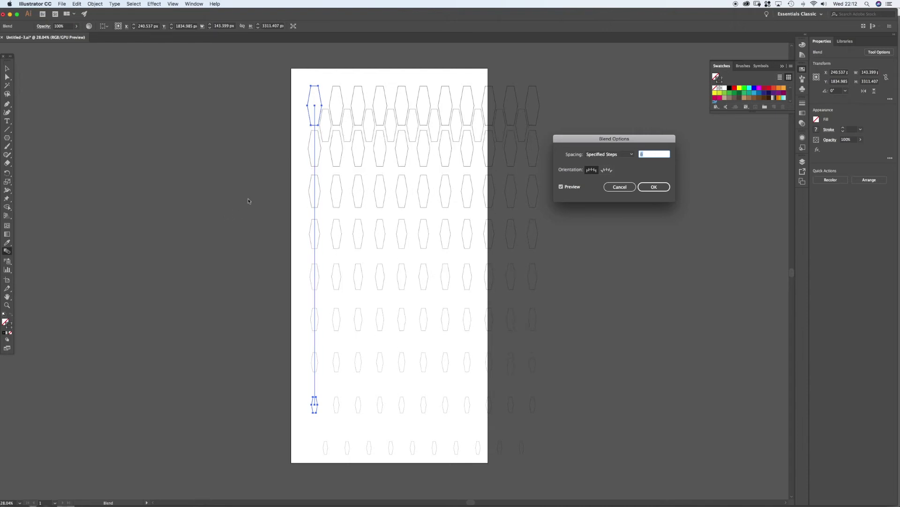
key("Down")
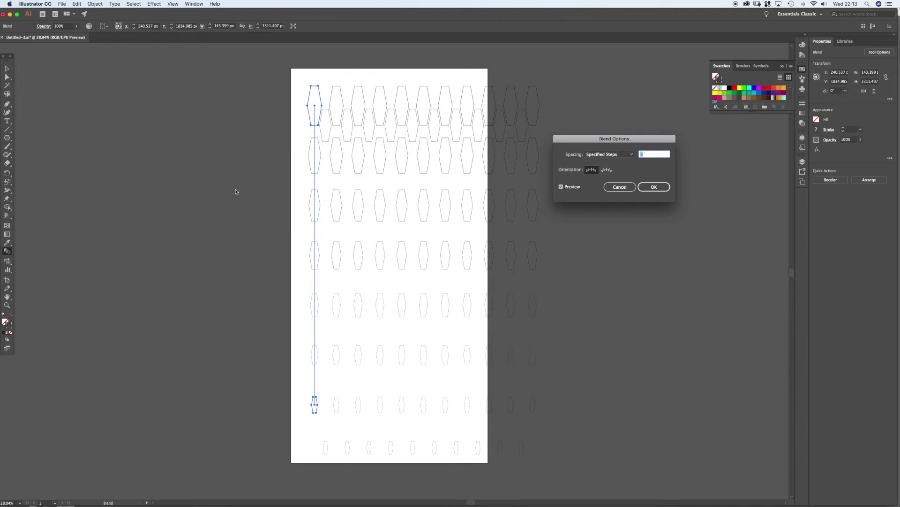
key("Up")
left_click(659, 188)
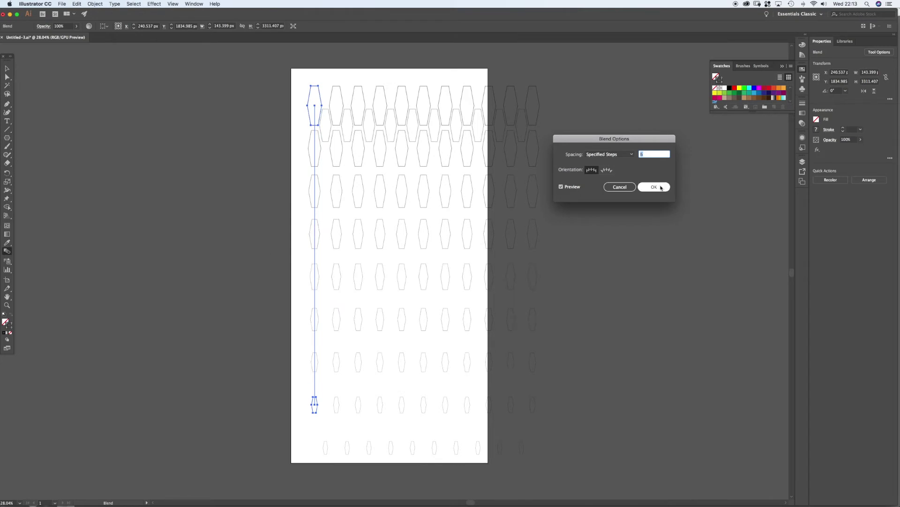
left_click(660, 188)
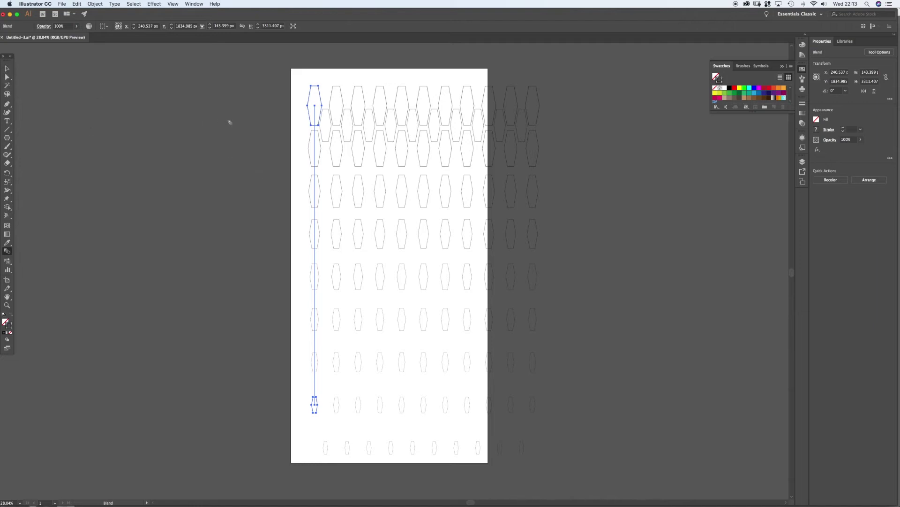
- Make a blend between the first large hexagon of the second row and the small hexagon in the lowest row
key("v")
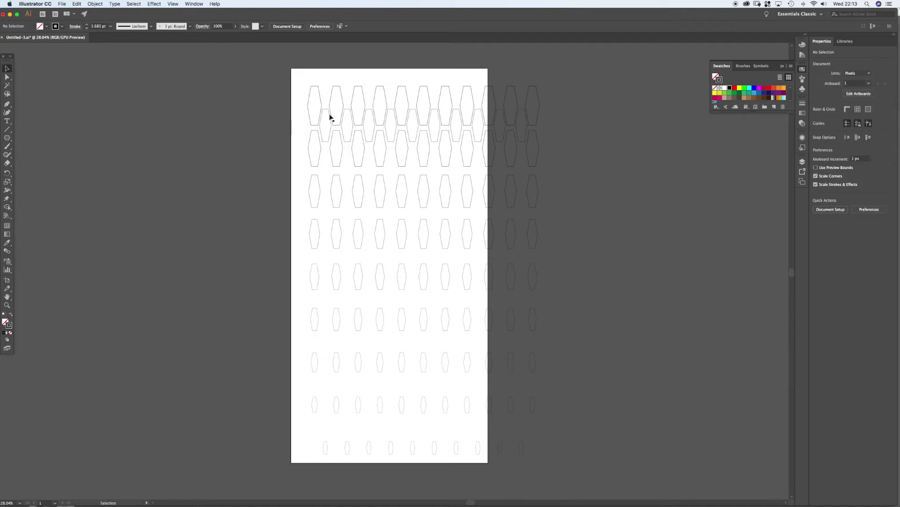
left_click(329, 126)
left_click(325, 447, "shift")
left_click(95, 4)
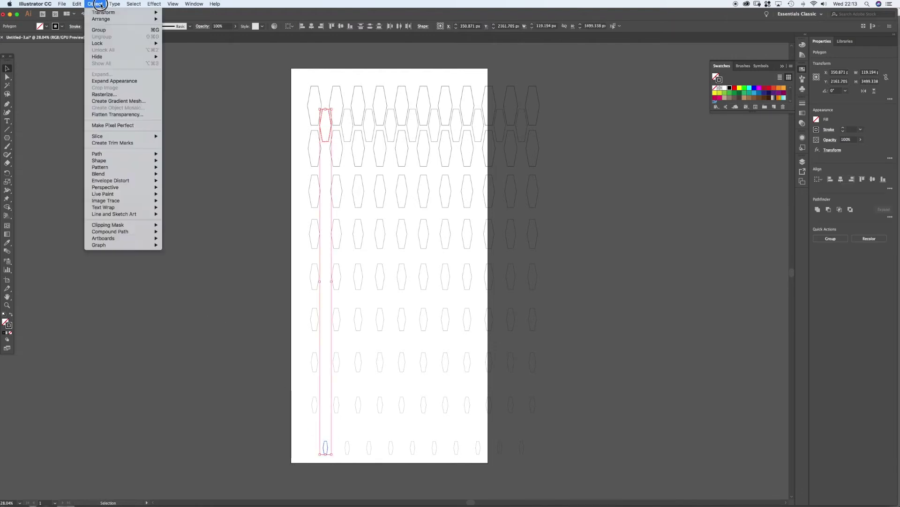
left_click(171, 174)
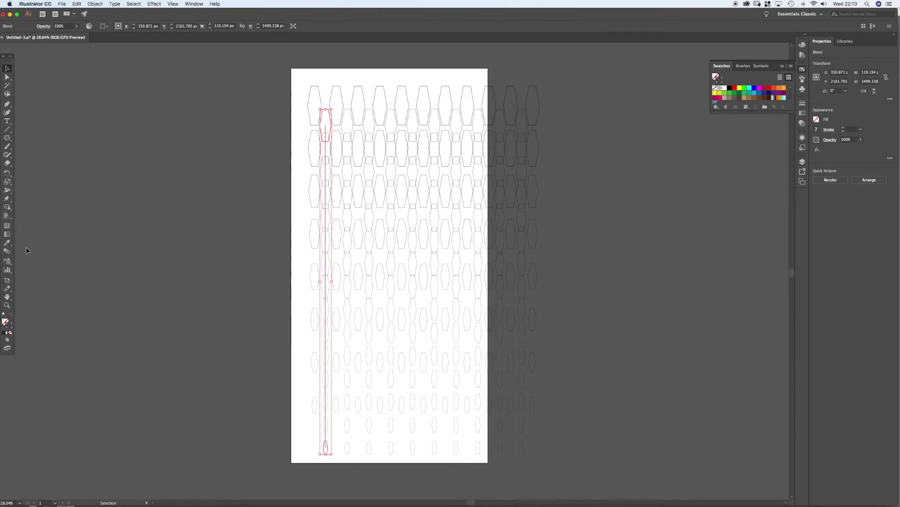
- Set the second-row blend's spacing to Specified Steps with 6 steps and turn on the preview
double_click(8, 252)
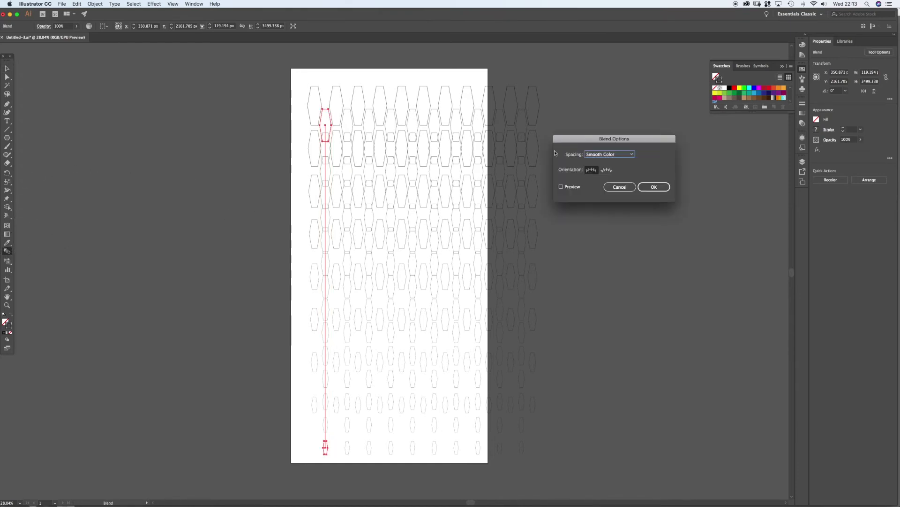
left_click(610, 154)
left_click(605, 162)
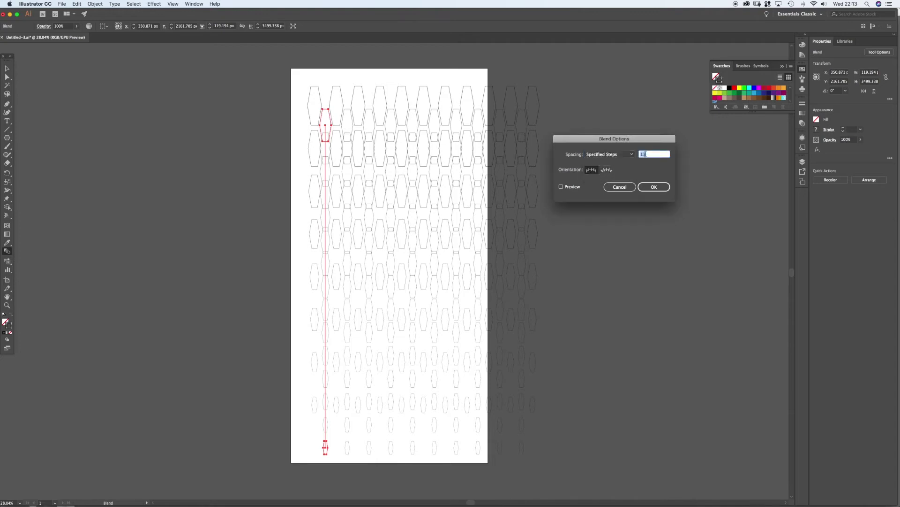
type("6")
left_click(561, 187)
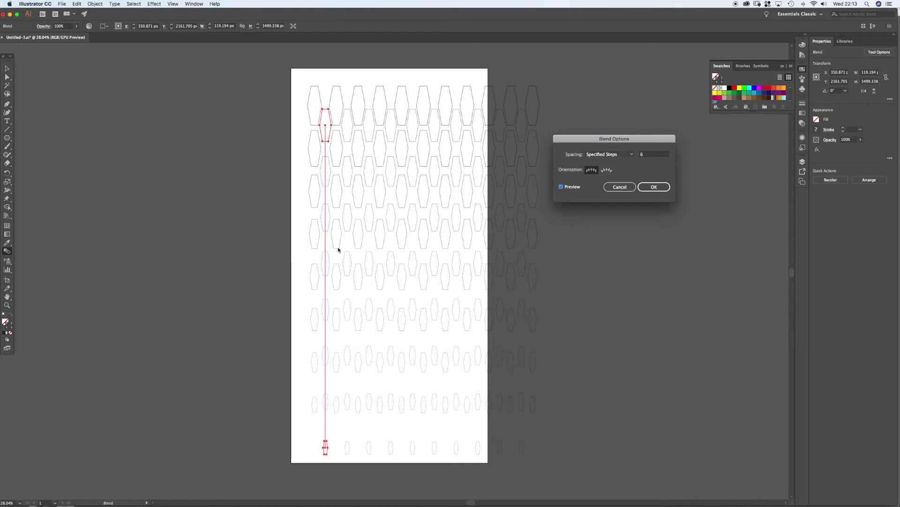
- Try step counts up to 10 for the second-row blend and apply it with 7 steps
key("Tab")
key("Tab")
key("Up")
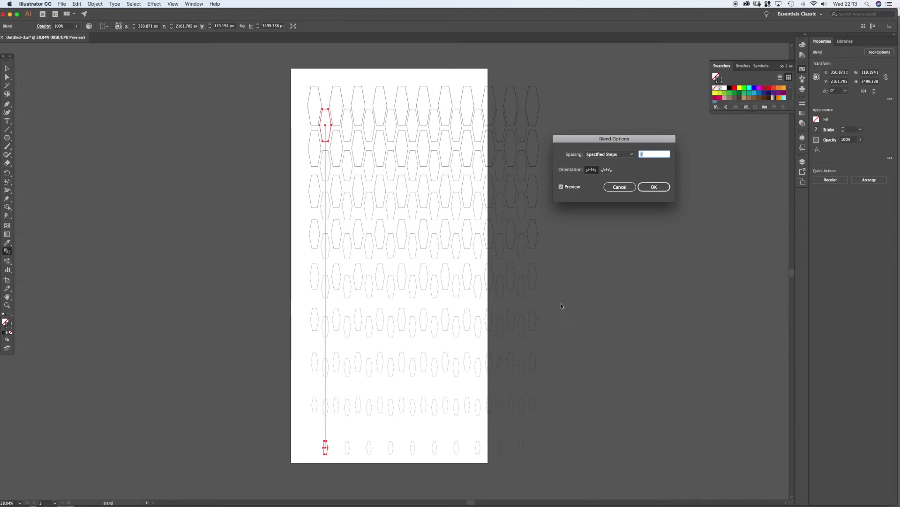
key("Up")
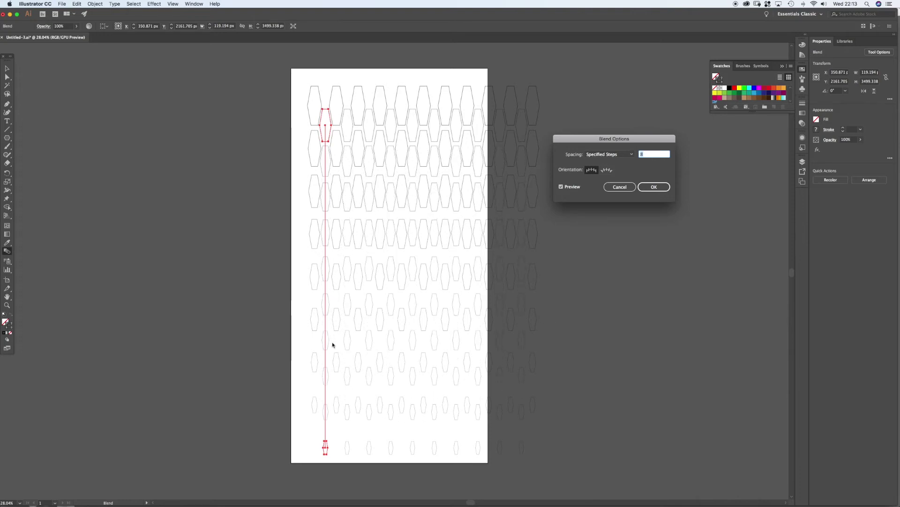
key("Up")
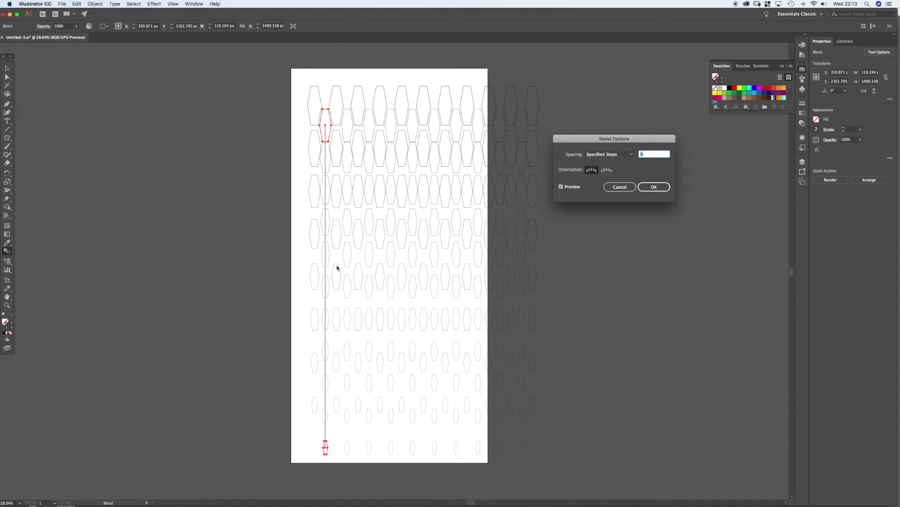
key("Up")
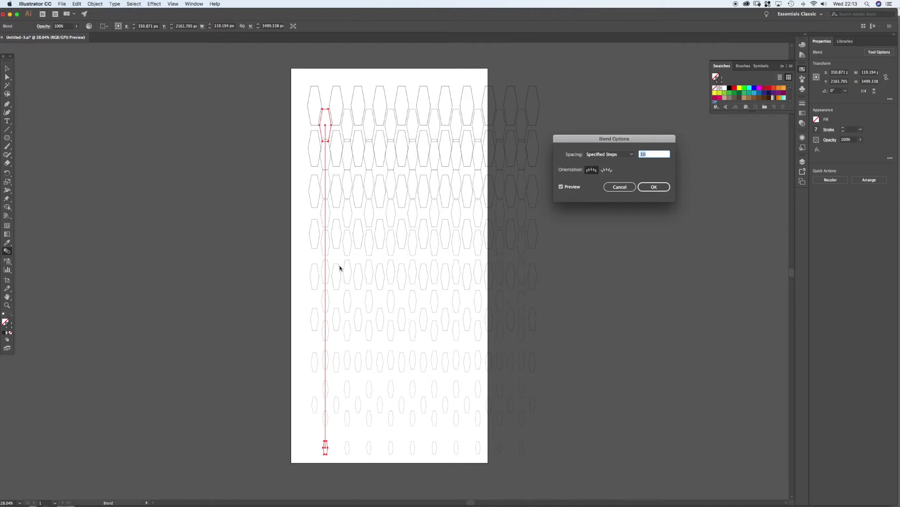
key("Down")
key("Down")
key("Down")
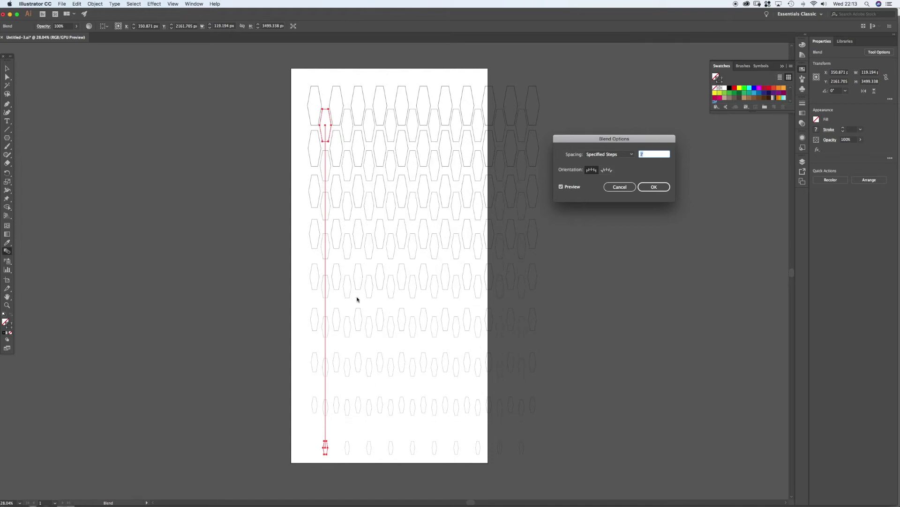
key("Return")
- Isolate the second-row blend and select its small end hexagon in the lowest row
key("a")
left_click(261, 265)
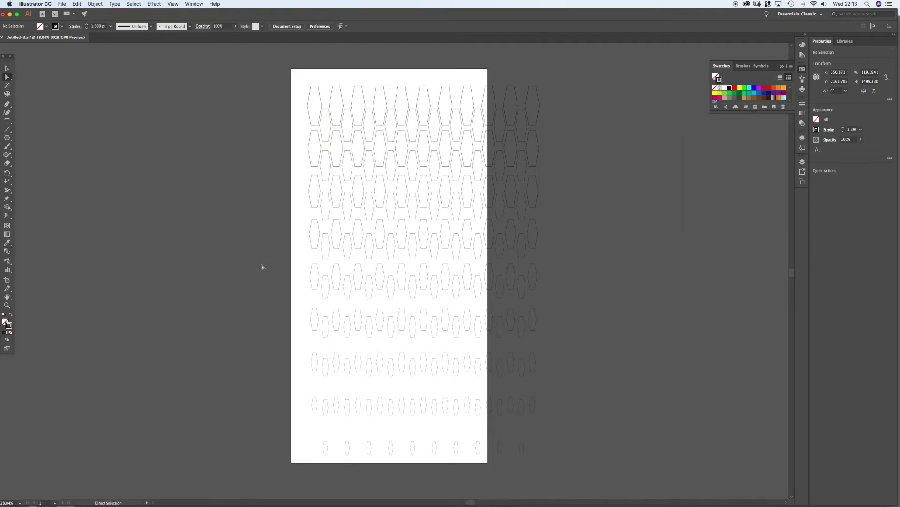
key("z")
left_click(366, 336, "alt")
left_click(365, 437)
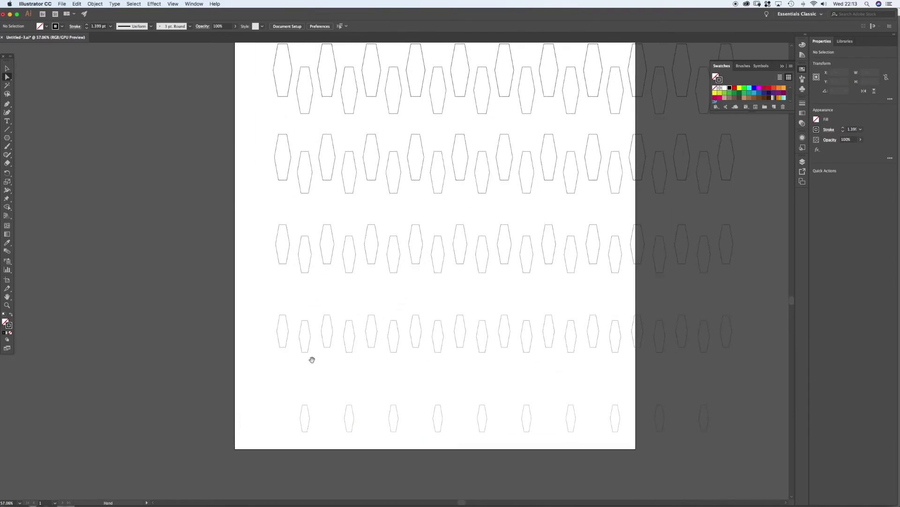
left_click(309, 373, "alt")
left_click_drag(268, 303, 274, 343)
key("v")
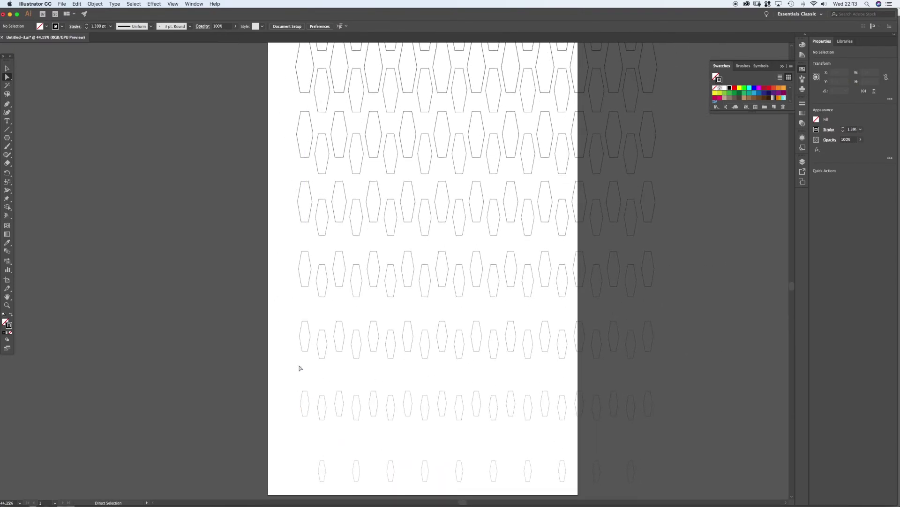
double_click(320, 468)
left_click(321, 465)
left_click_drag(309, 460, 338, 487)
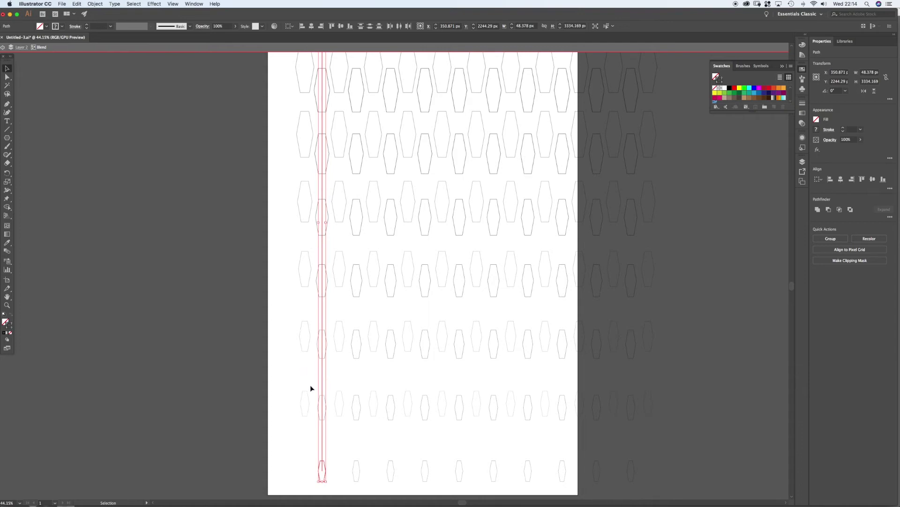
- Select the lower end anchor of the blend's spine and pull vertical direction handles out of it with the Anchor Point tool
key("a")
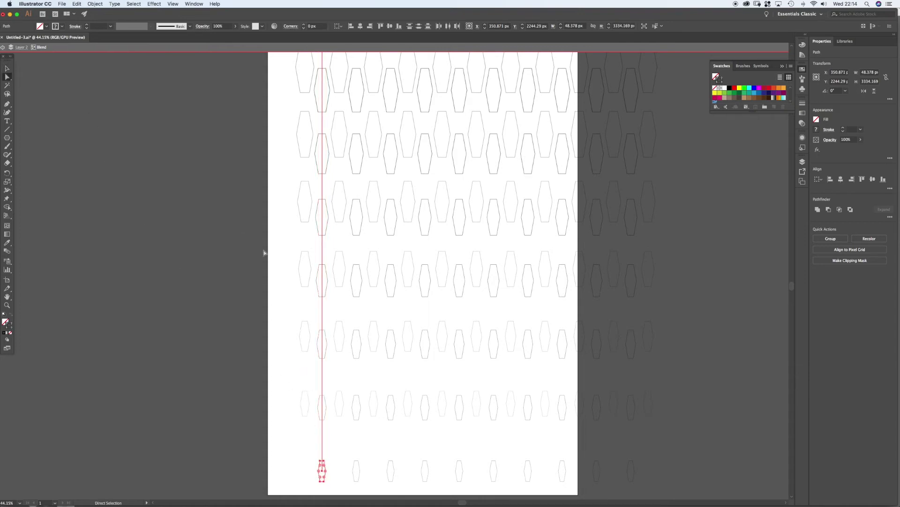
left_click_drag(343, 329, 326, 284)
left_click(346, 118)
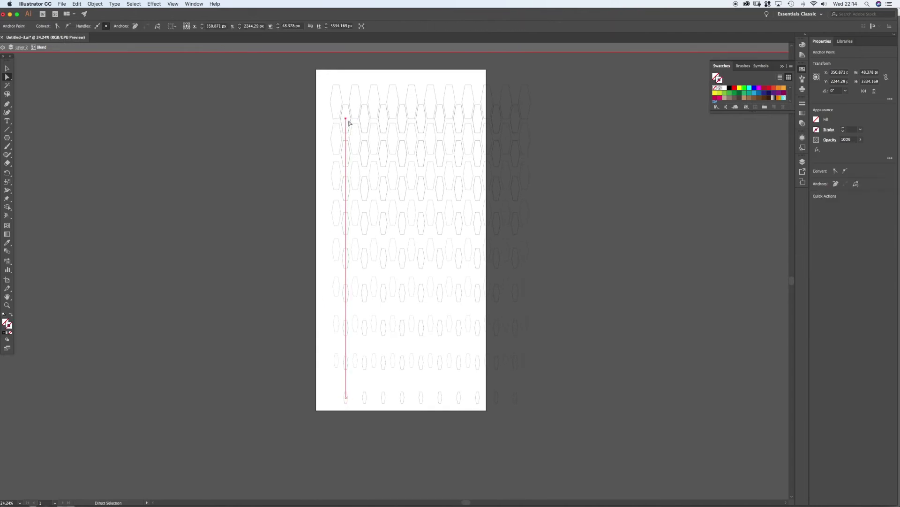
left_click(346, 397)
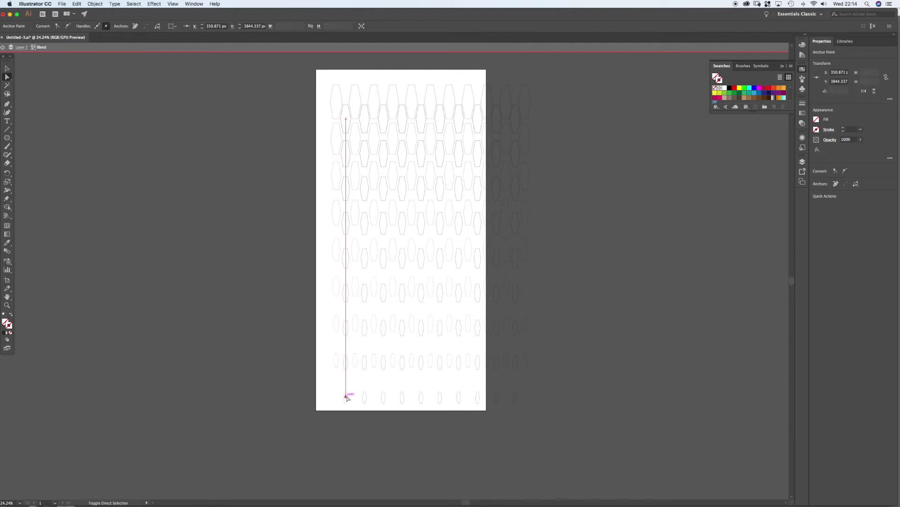
key("shift+c")
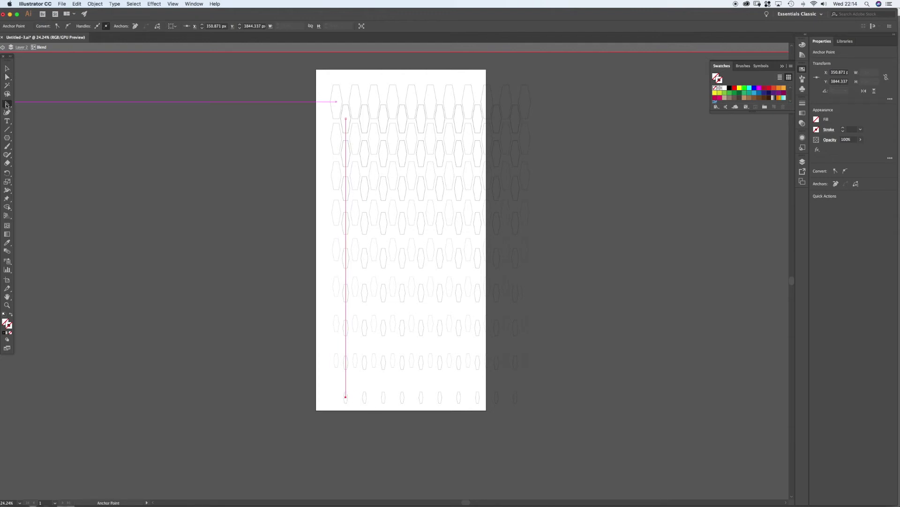
left_click_drag(346, 397, 346, 455)
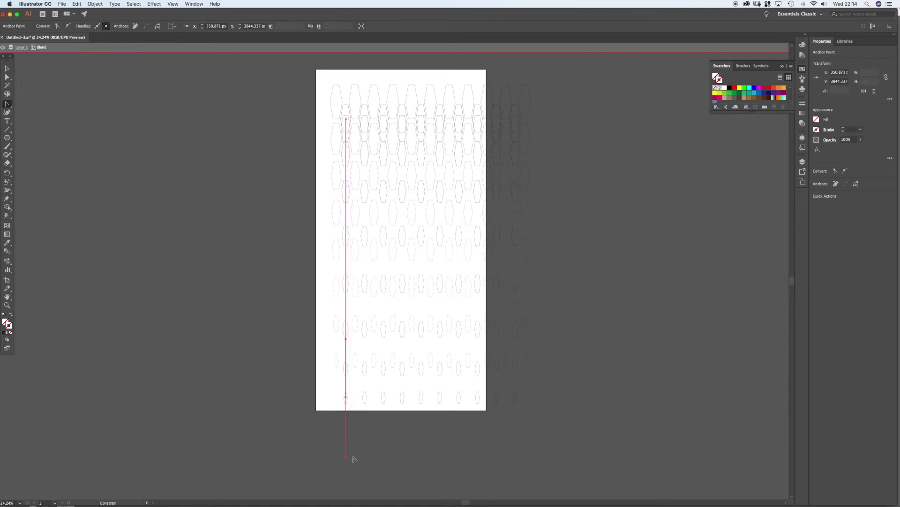
- Shorten the upward handle of the spine's lower anchor, bringing it close to the lowest small hexagon
key("super+space")
left_click(424, 391)
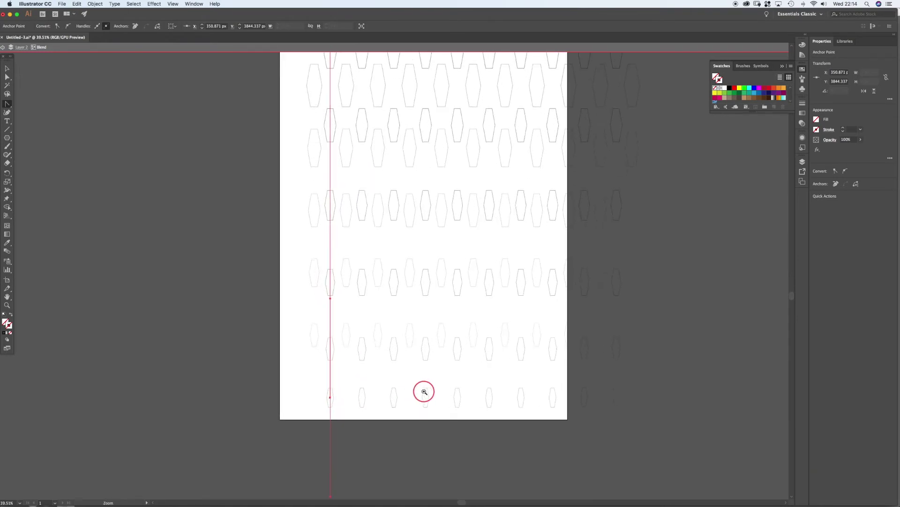
key("a")
left_click_drag(328, 295, 330, 375)
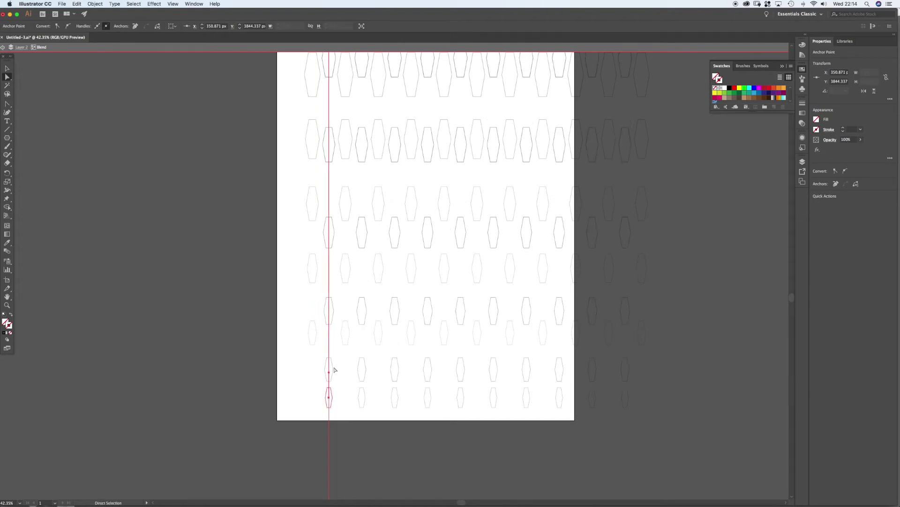
- Pull vertical direction handles out of the spine's upper anchor and lengthen the downward one until the first two blend rows stop overlapping
left_click_drag(373, 193, 374, 372)
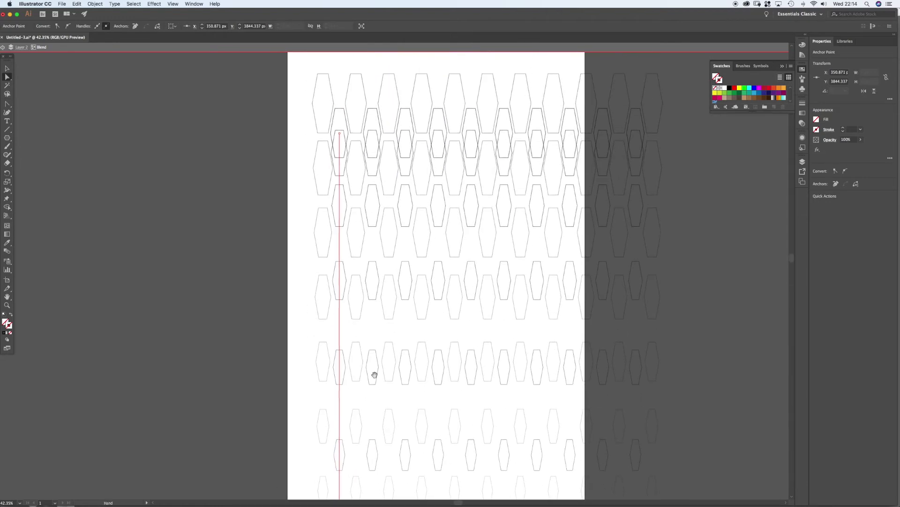
left_click(339, 133)
key("shift+c")
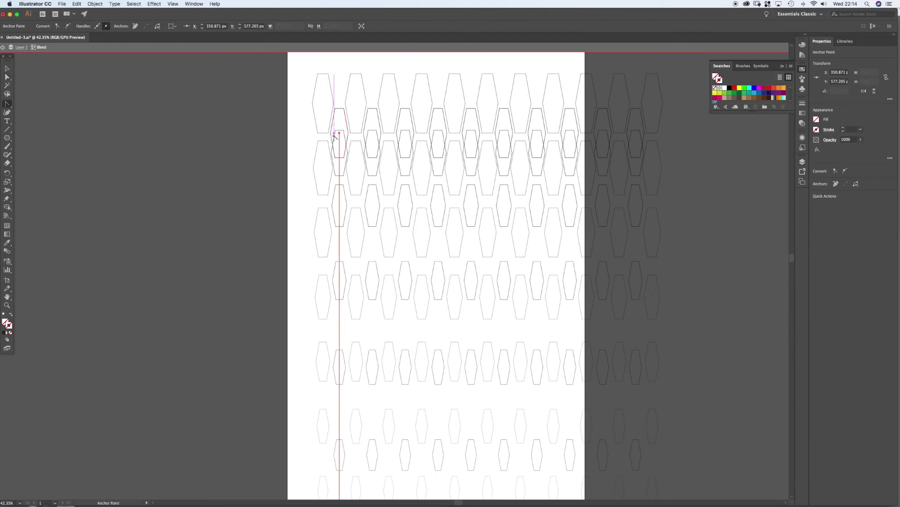
left_click(341, 133)
left_click_drag(341, 134, 344, 201)
key("a")
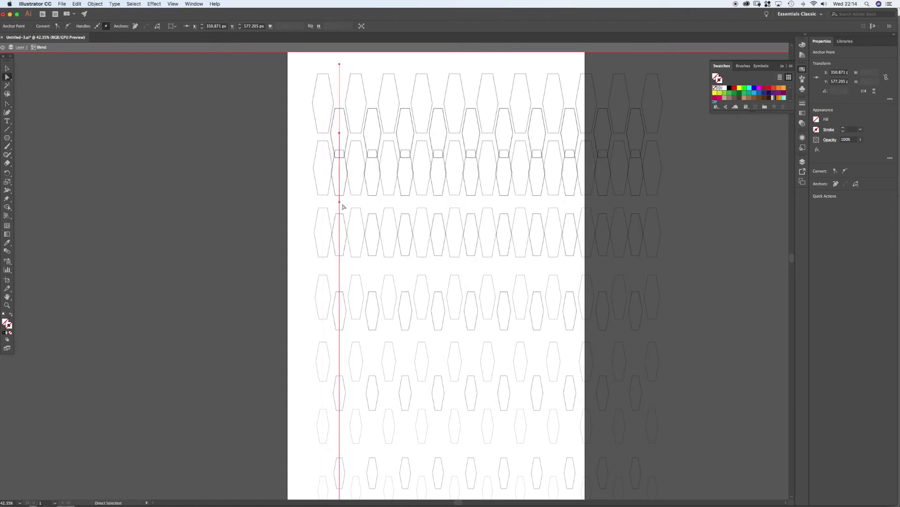
left_click(340, 204)
left_click_drag(340, 204, 341, 238)
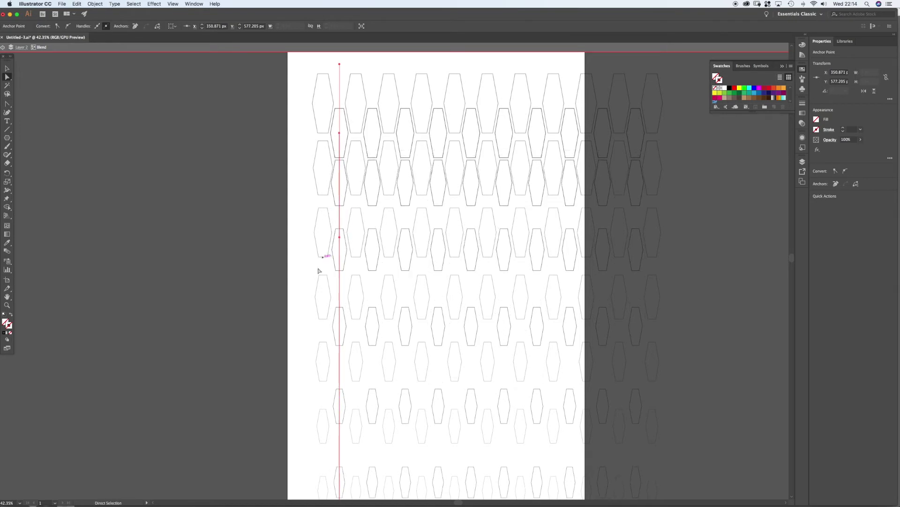
- Lengthen the lower anchor's upward handle to widen the spacing between the last two rows of small hexagons
left_click_drag(273, 386, 311, 308)
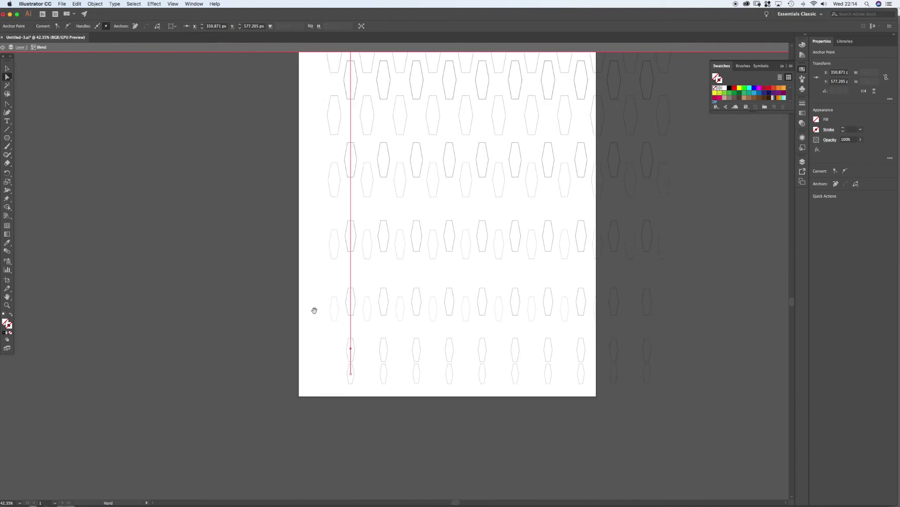
left_click_drag(351, 348, 351, 342)
left_click(350, 338)
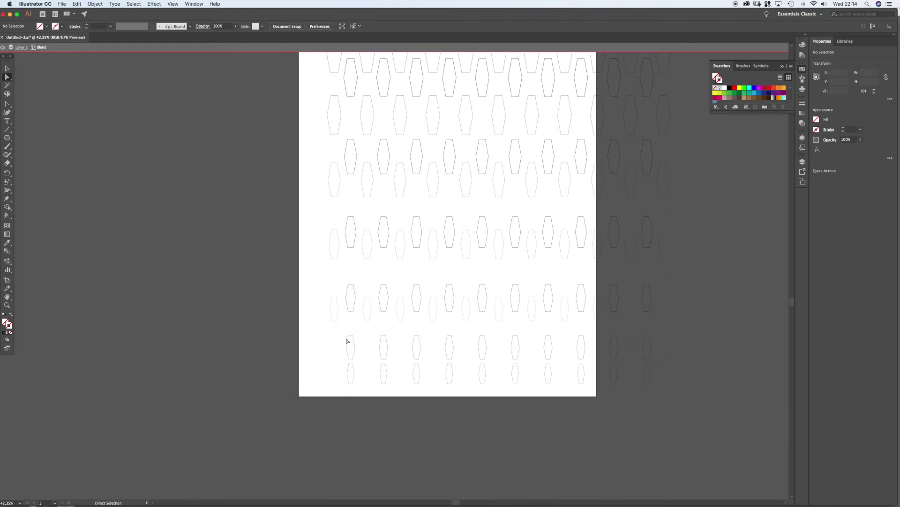
left_click(351, 339)
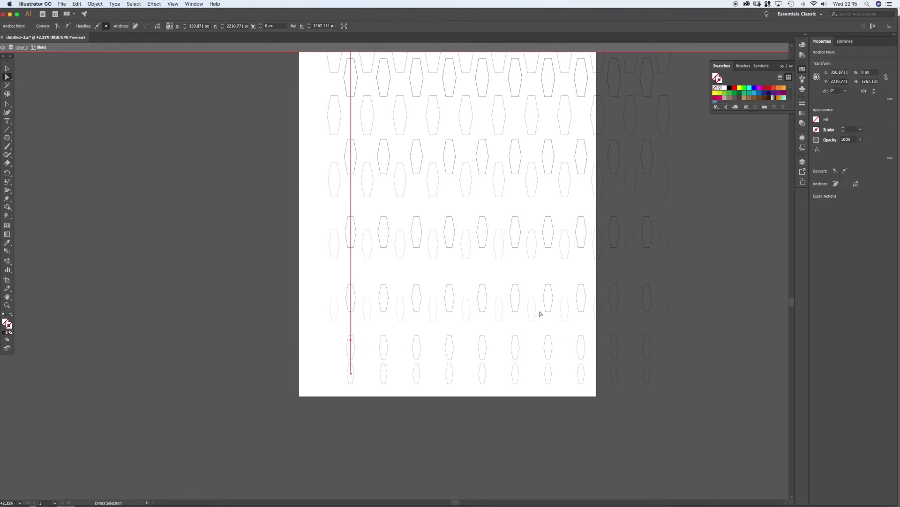
left_click_drag(351, 340, 352, 326)
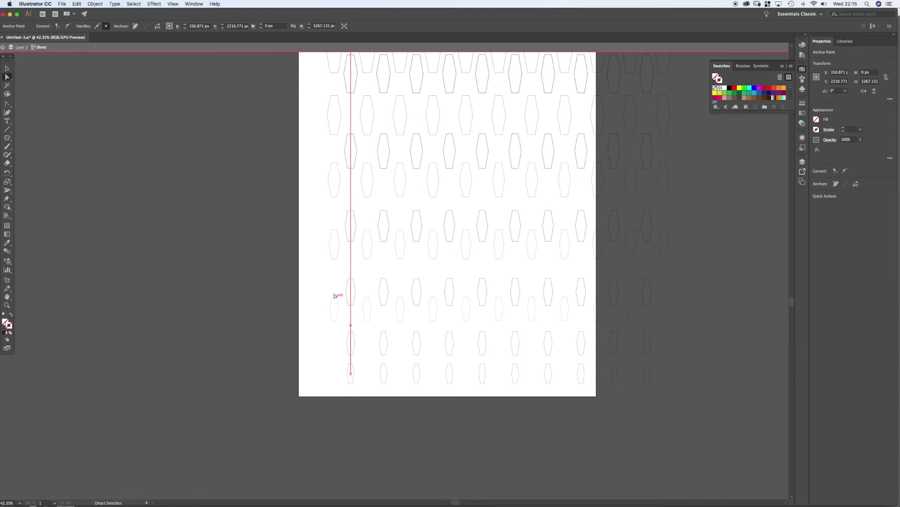
- Extend the downward handle of the spine's upper anchor slightly further and deselect the spine
scroll(400, 214, "up", 10)
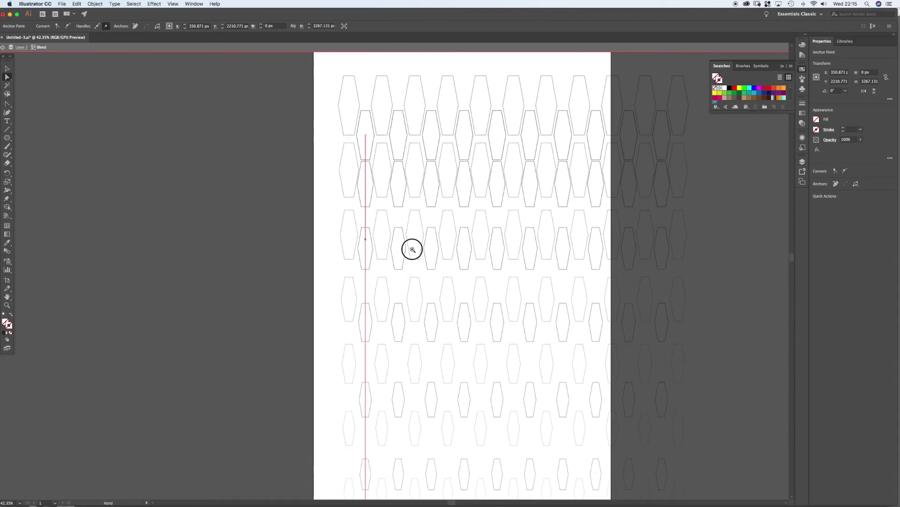
left_click(365, 135)
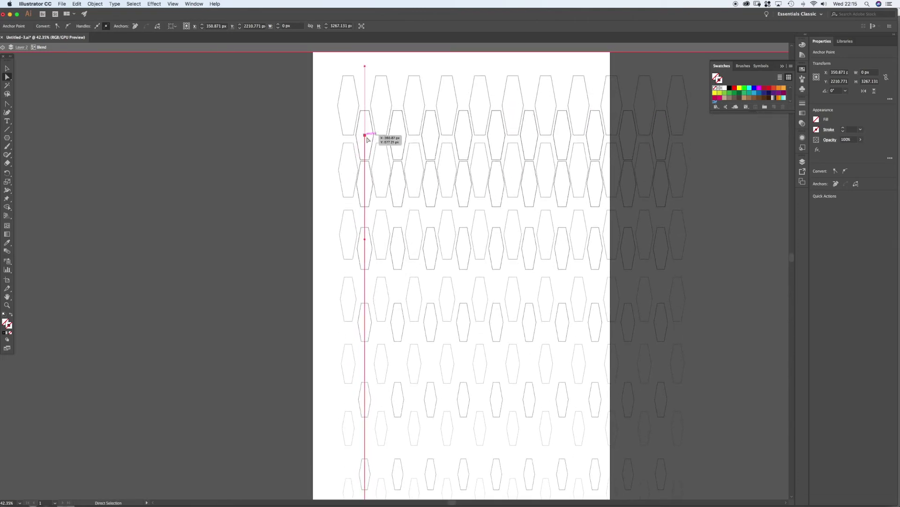
left_click_drag(365, 239, 366, 254)
left_click(266, 220)
- Exit isolation mode on the second-row blend and save the document
left_click_drag(424, 223, 411, 329)
scroll(410, 330, "down", 3)
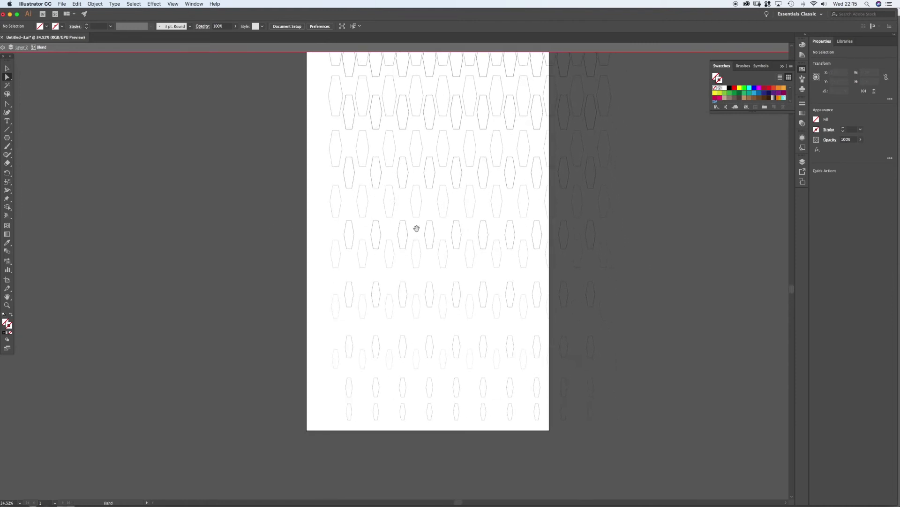
scroll(414, 286, "right", 3)
left_click_drag(399, 270, 414, 281)
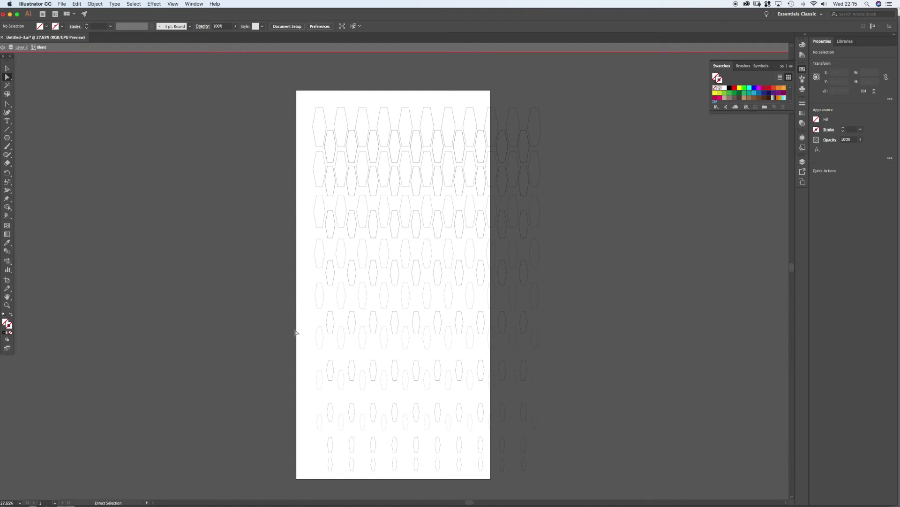
left_click(3, 48)
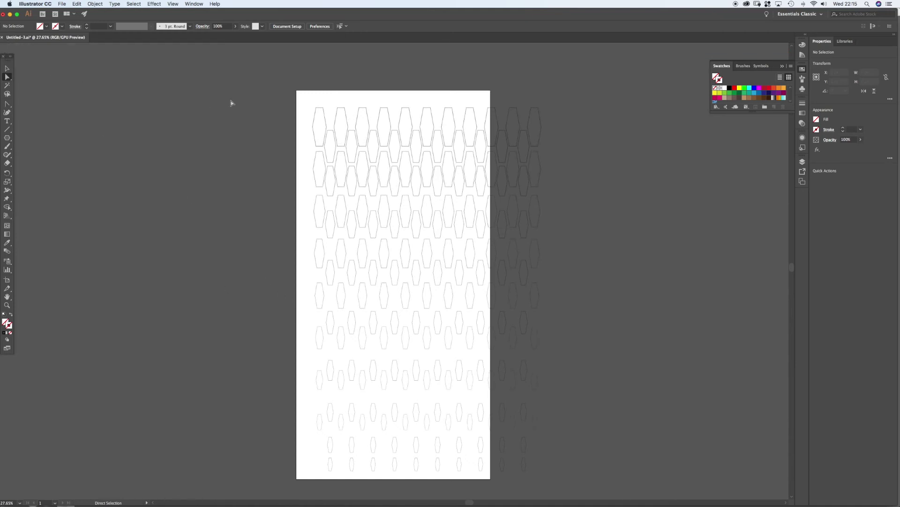
key("v")
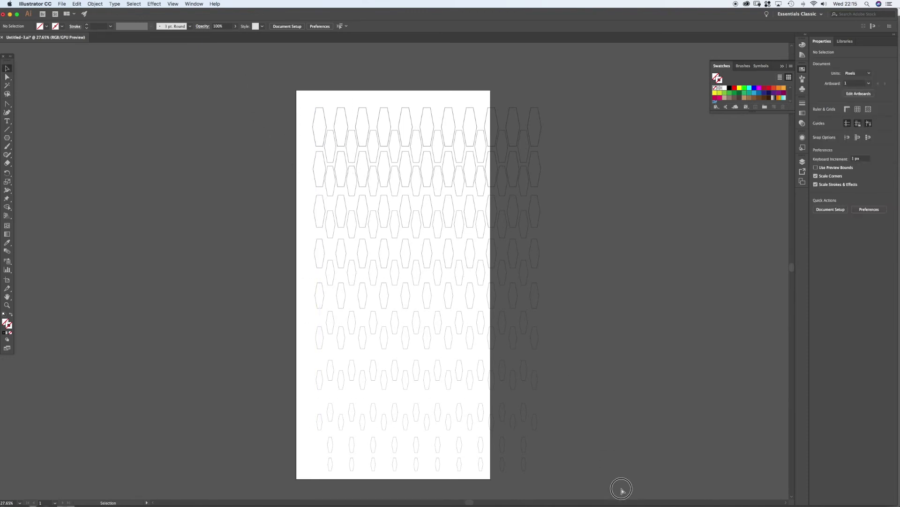
left_click(331, 272)
left_click(247, 193)
key("super+s")
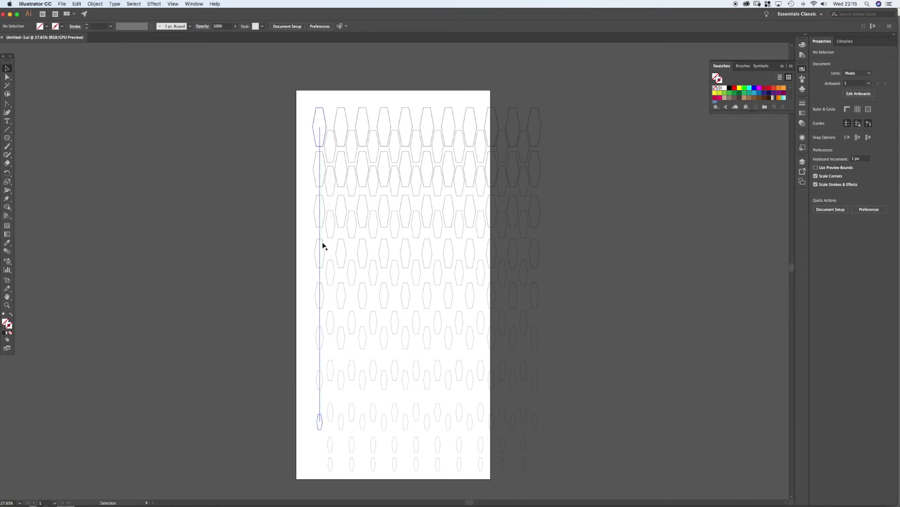
- Enter isolation mode on the first-row blend that starts at the leftmost large hexagon
left_click(314, 113)
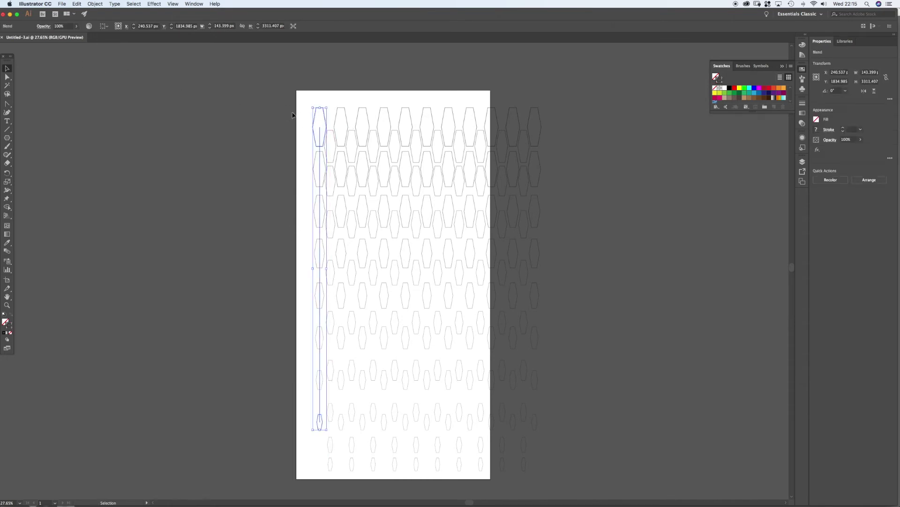
left_click(216, 123)
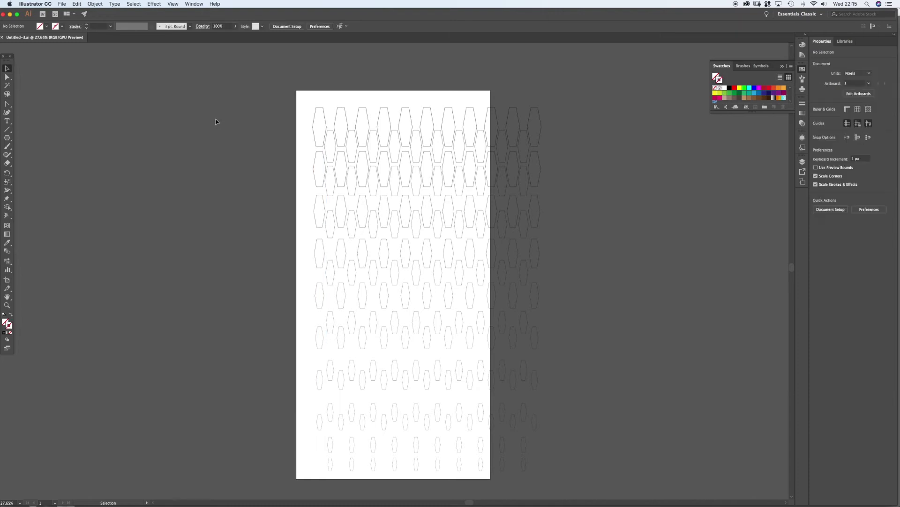
left_click(318, 114)
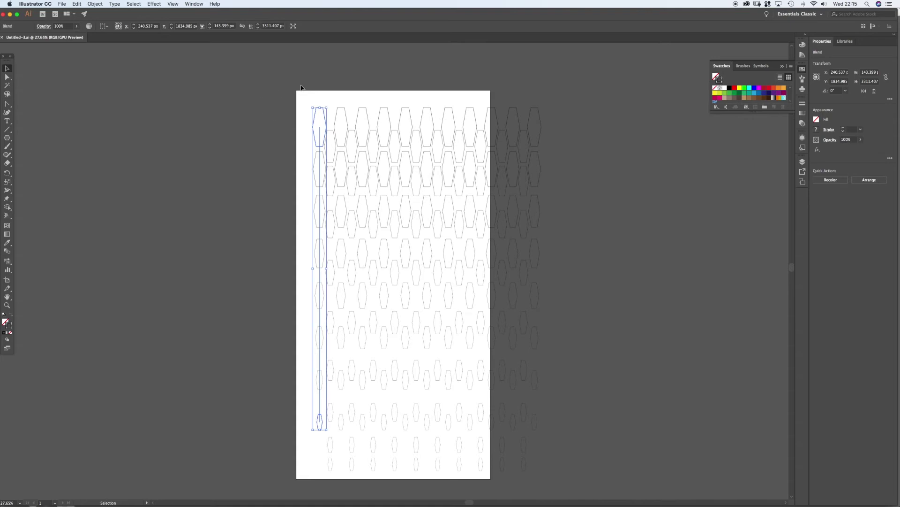
double_click(316, 115)
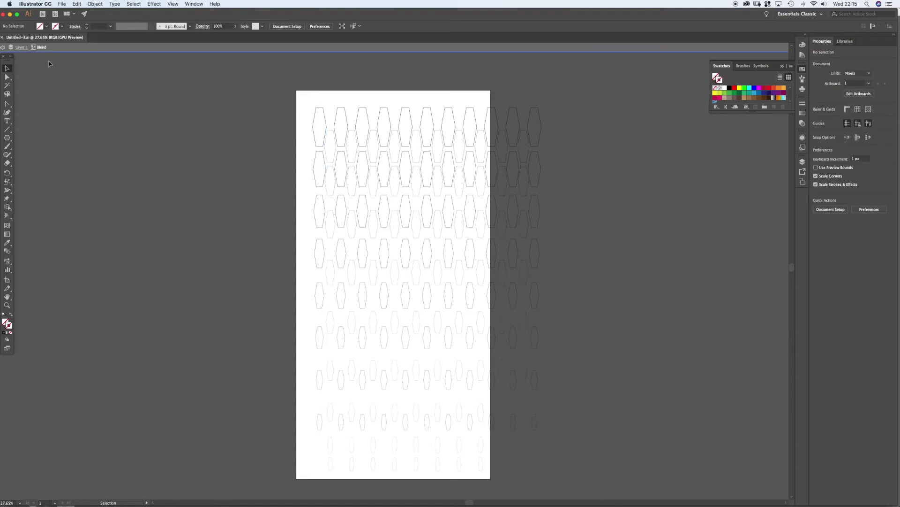
left_click(318, 114)
left_click_drag(317, 113, 318, 424)
left_click(315, 355)
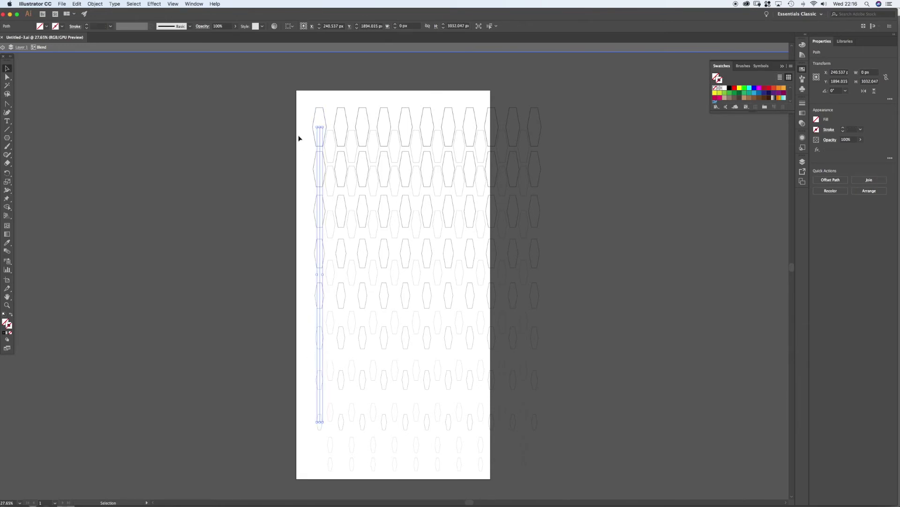
- Give the isolated blend's uppermost source hexagon an RGB Blue stroke with a weight of 6 pt
left_click(301, 117)
left_click(316, 114)
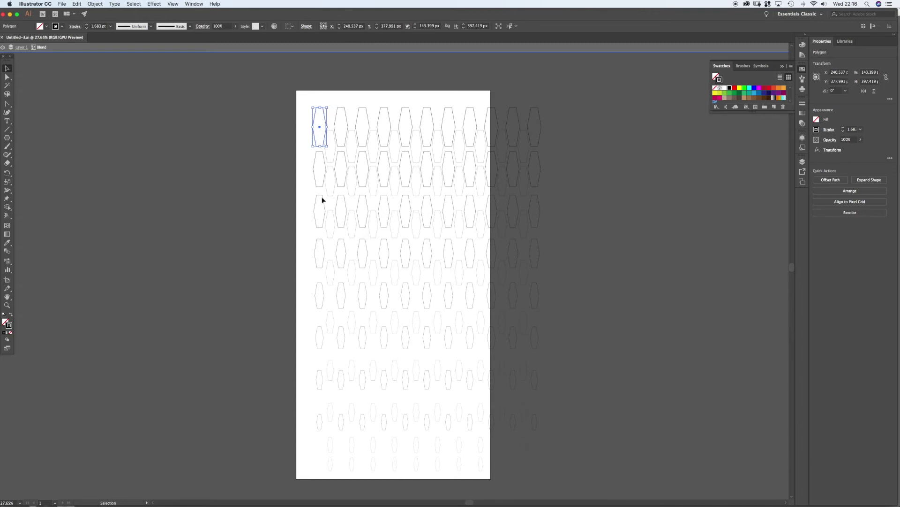
left_click(56, 27)
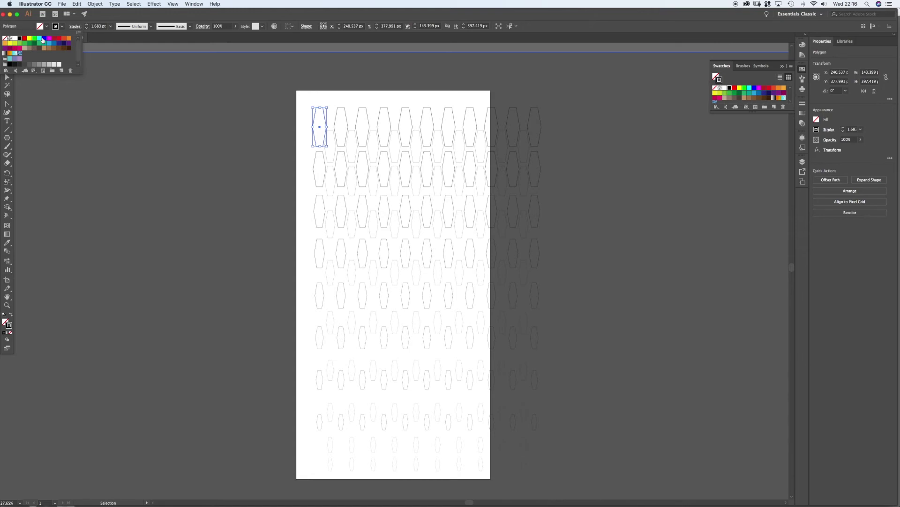
left_click(44, 38)
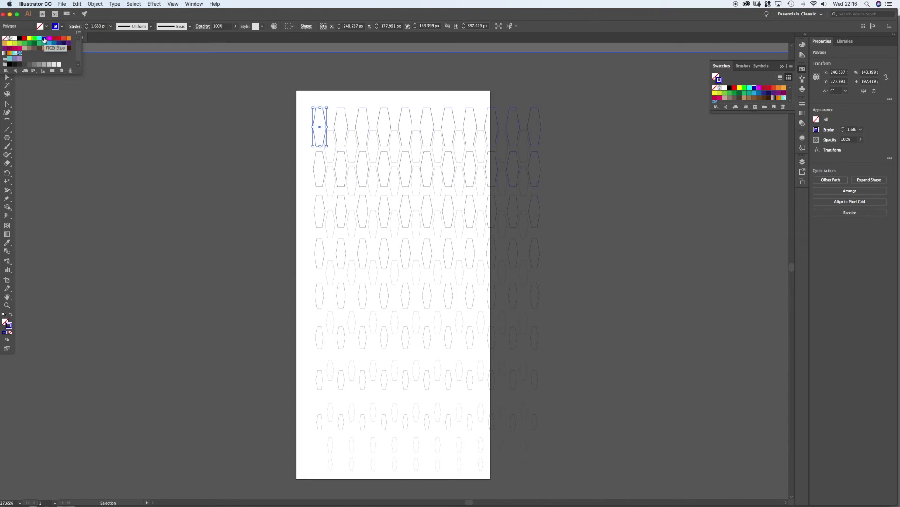
left_click(87, 26)
left_click(87, 24)
left_click(87, 24)
left_click(86, 25)
left_click(87, 24)
left_click(87, 24)
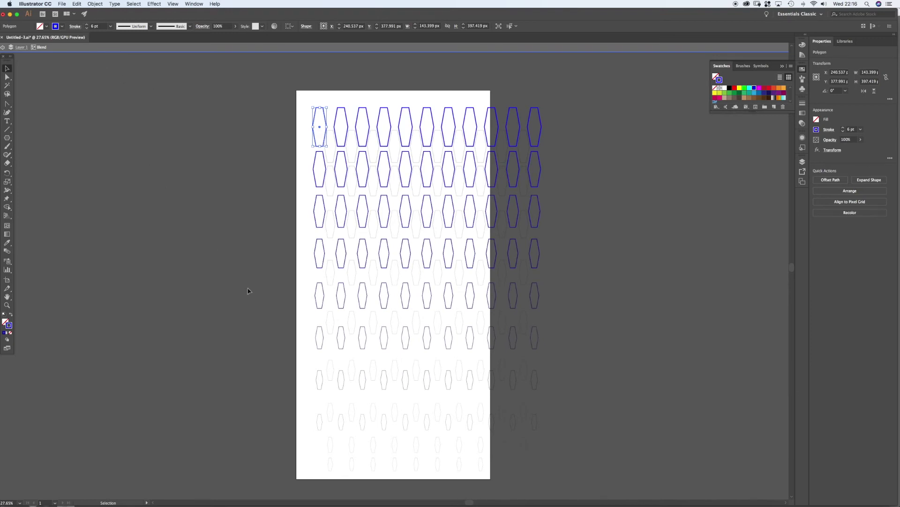
- Set the stroke weight of the same blend's lowest source hexagon to 0.1 pt
left_click(318, 424)
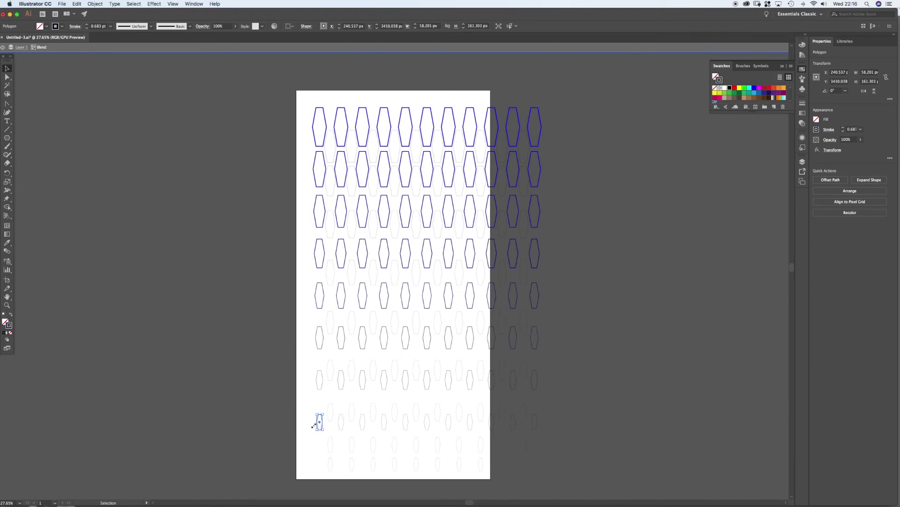
left_click(87, 29)
left_click(88, 29)
left_click(96, 26)
key("Delete")
type("1")
key("Return")
- Color the lowest source hexagon's stroke RGB Magenta, deselect it and exit isolation mode
left_click(46, 26)
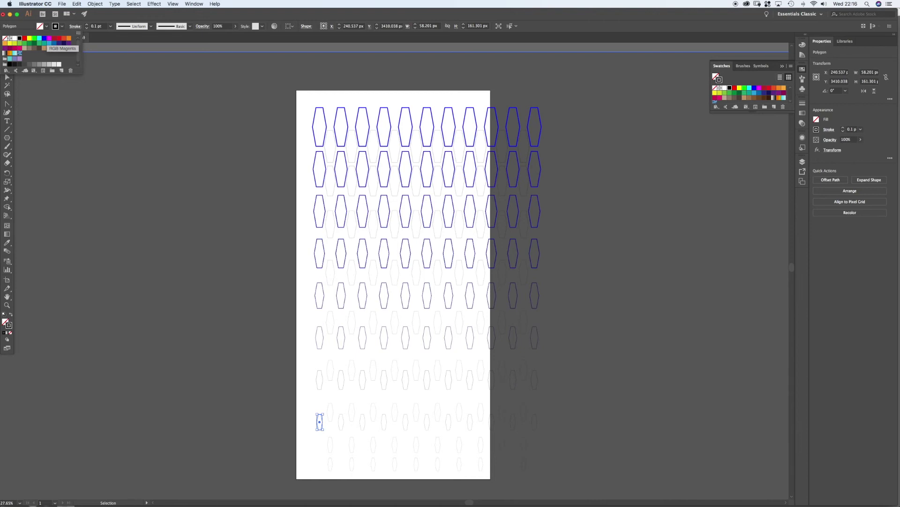
left_click(49, 38)
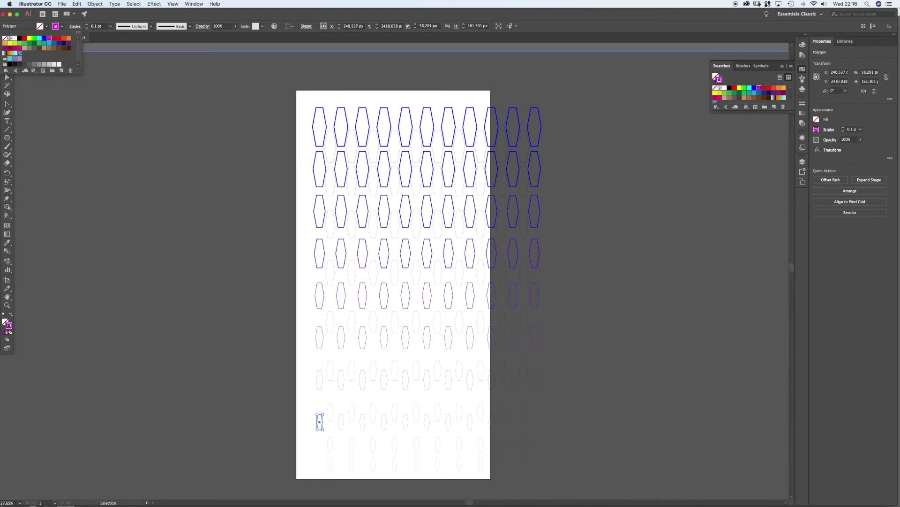
key("Escape")
key("super+shift+a")
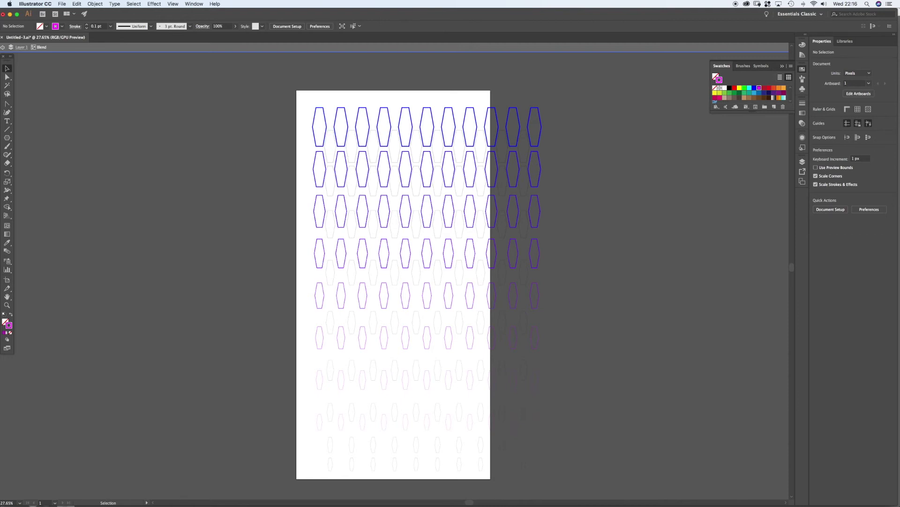
key("Escape")
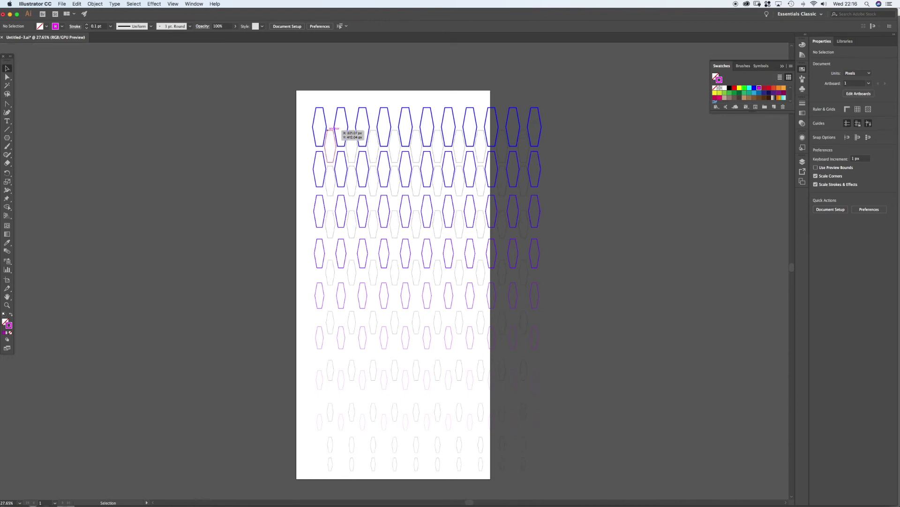
- Isolate the second-row blend and color its uppermost source hexagon's stroke RGB Magenta
left_click(331, 131)
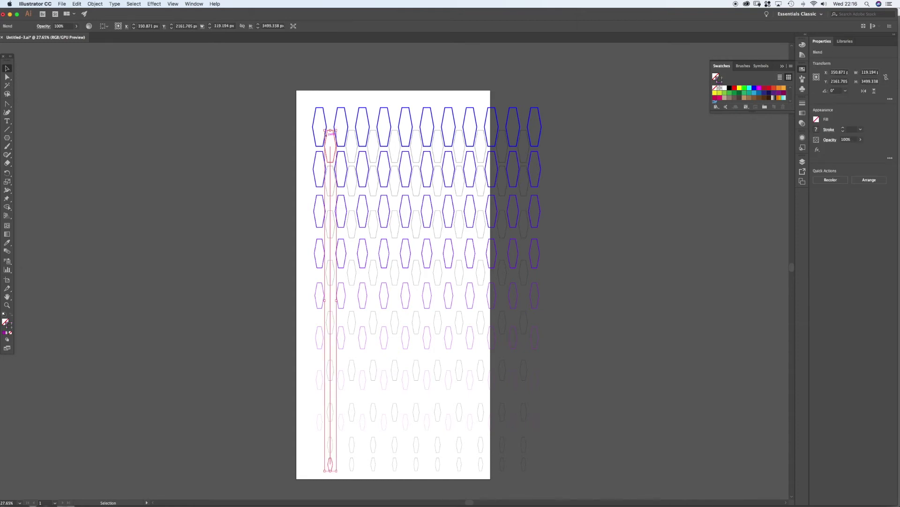
double_click(331, 131)
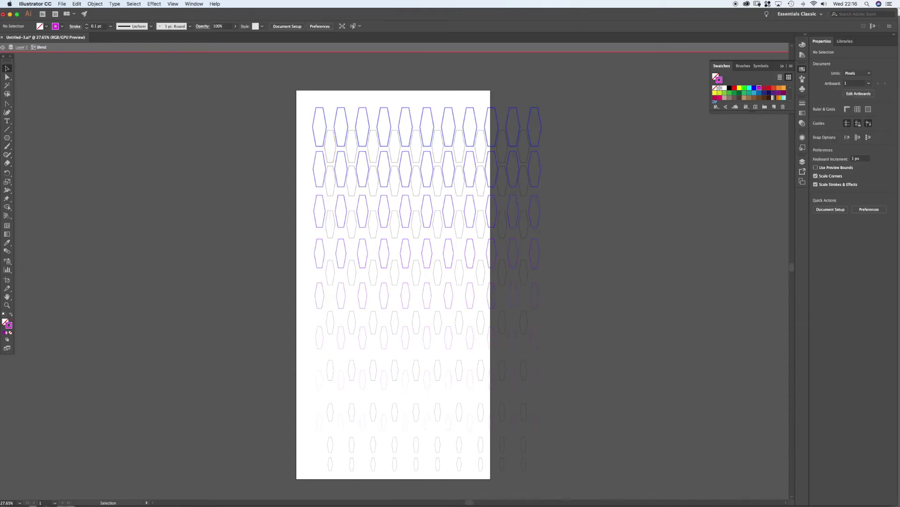
left_click(329, 139)
left_click(62, 26)
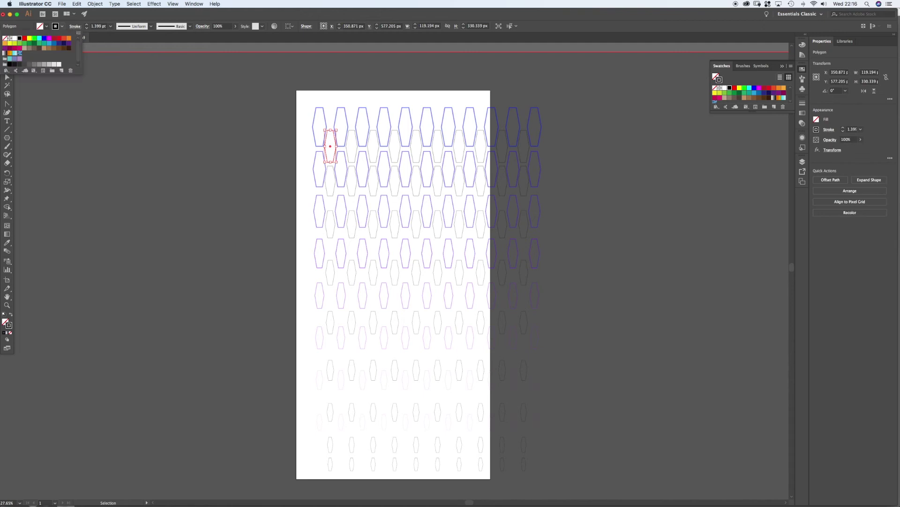
left_click(48, 38)
- Color the stroke of the second-row blend's lowest source hexagon RGB Blue
left_click(330, 464)
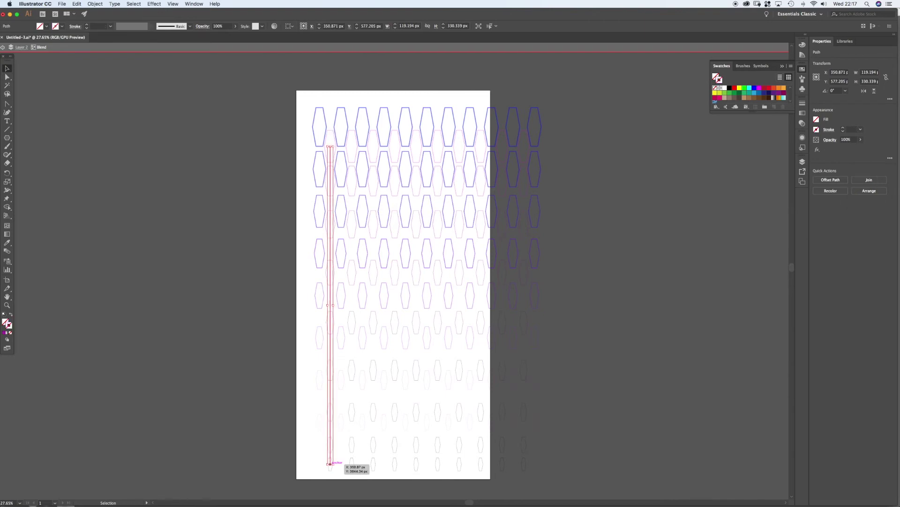
left_click(328, 465)
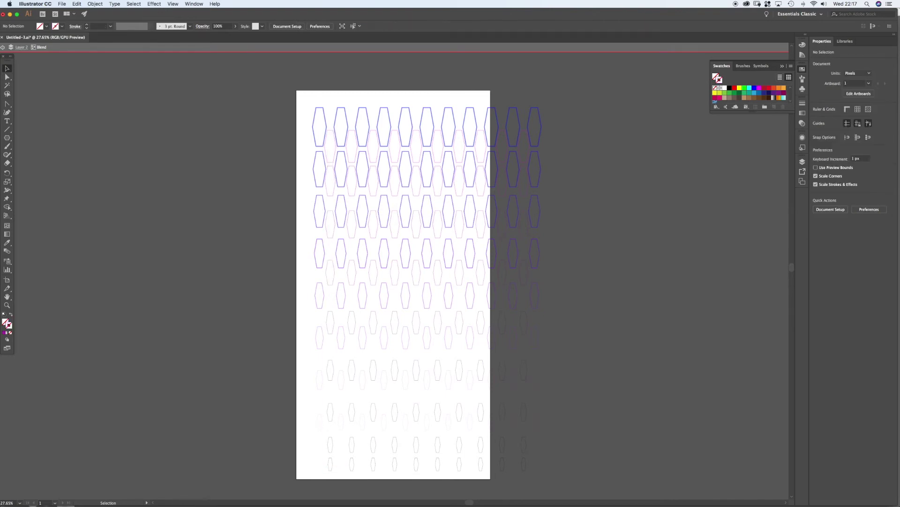
left_click(330, 465)
left_click(40, 26)
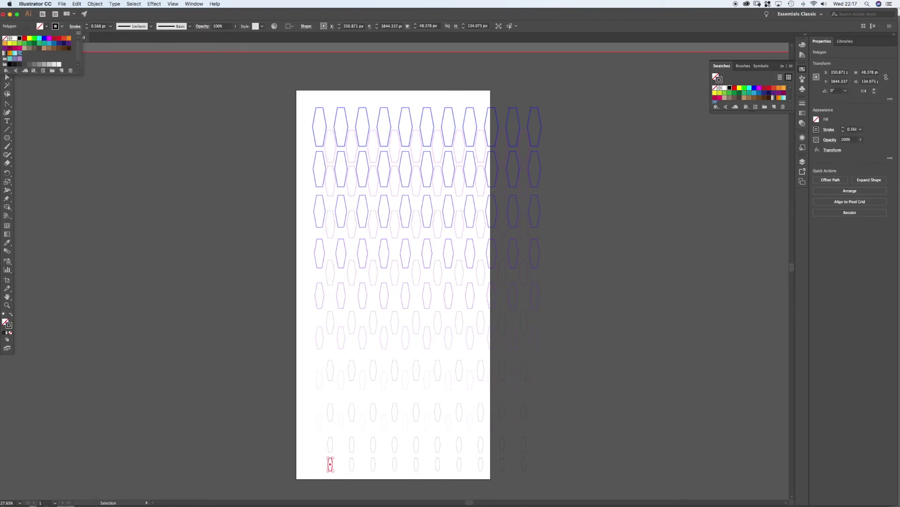
left_click(44, 38)
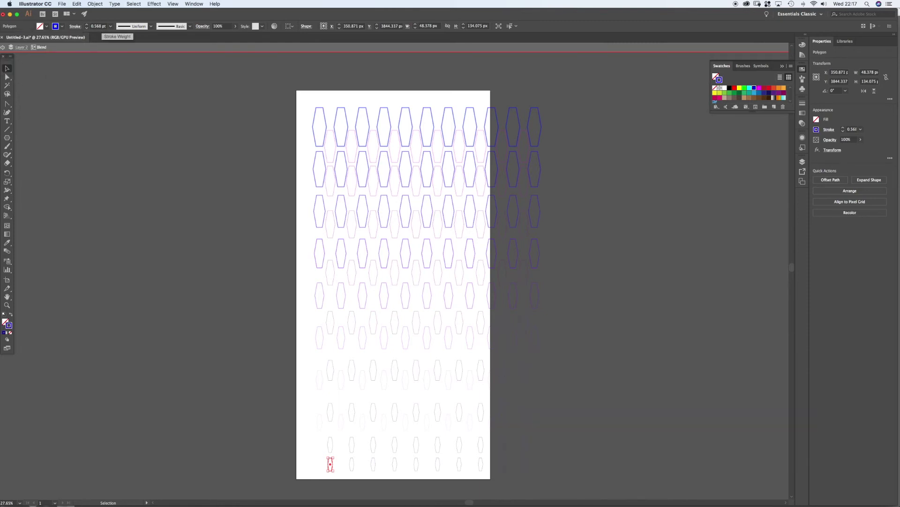
- Try stroke weights of 1 pt and 5 pt on the second-row blend's lowest source hexagon
left_click(98, 26)
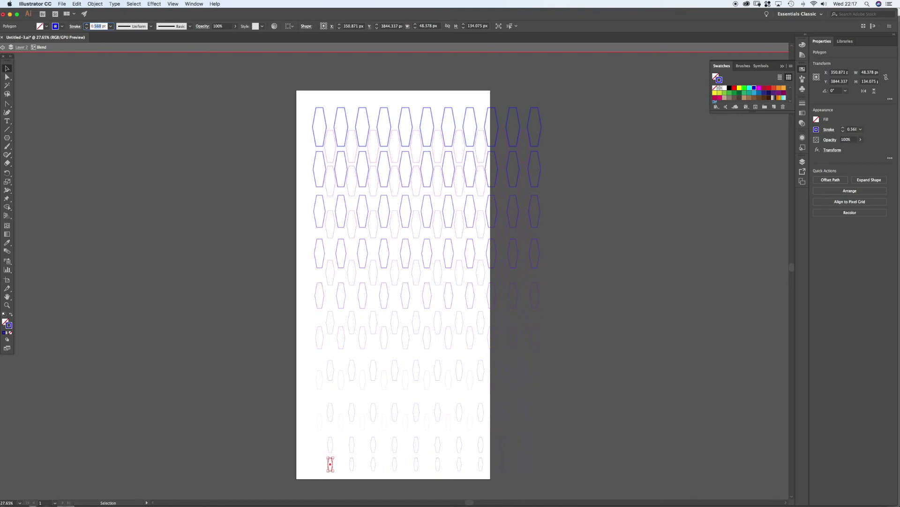
type("0.11")
key("Return")
key("super+shift+a")
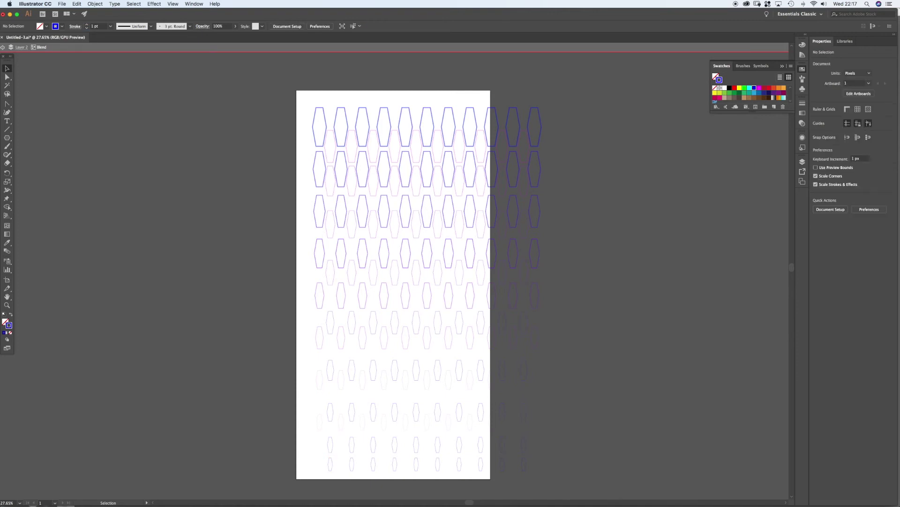
left_click(331, 464)
double_click(843, 128)
double_click(843, 128)
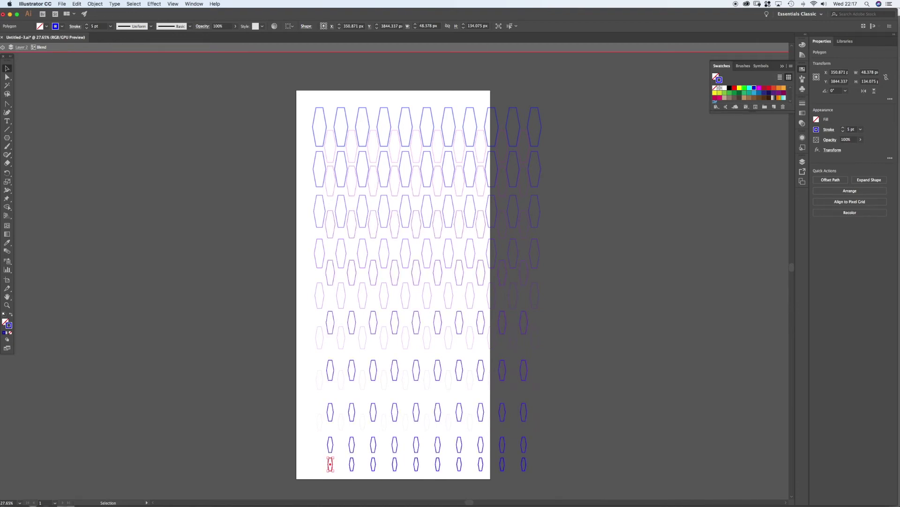
- Align the lowest blue hexagon's stroke to the inside, raise its weight to 25 pt and deselect it
left_click(75, 26)
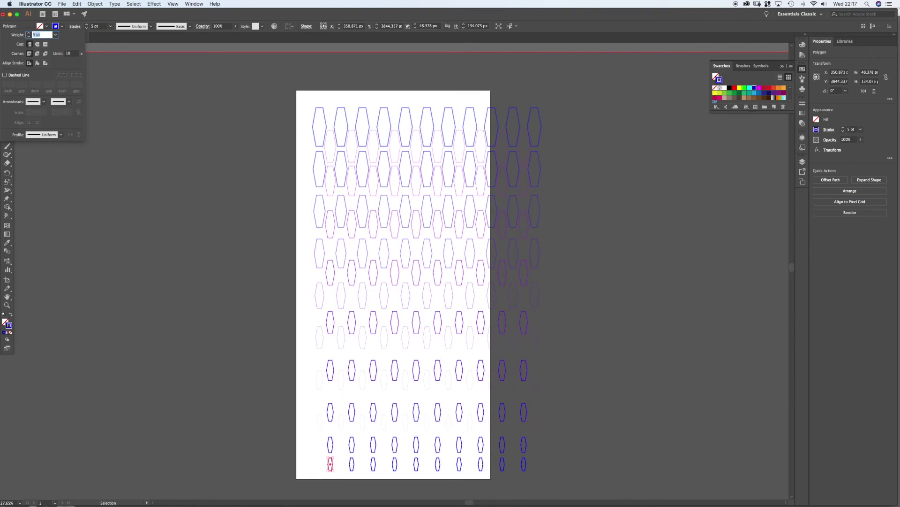
left_click(37, 63)
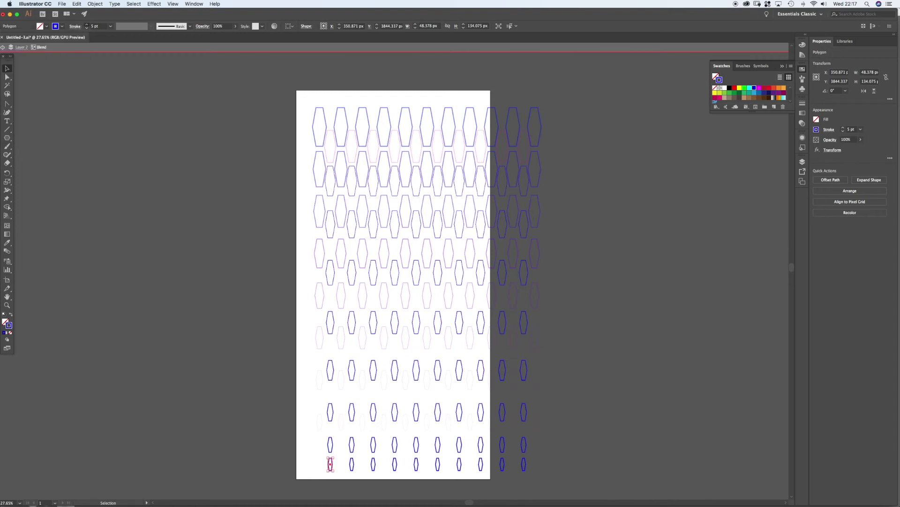
type("12")
key("Return")
type("23")
key("Return")
key("Up")
key("super+shift+a")
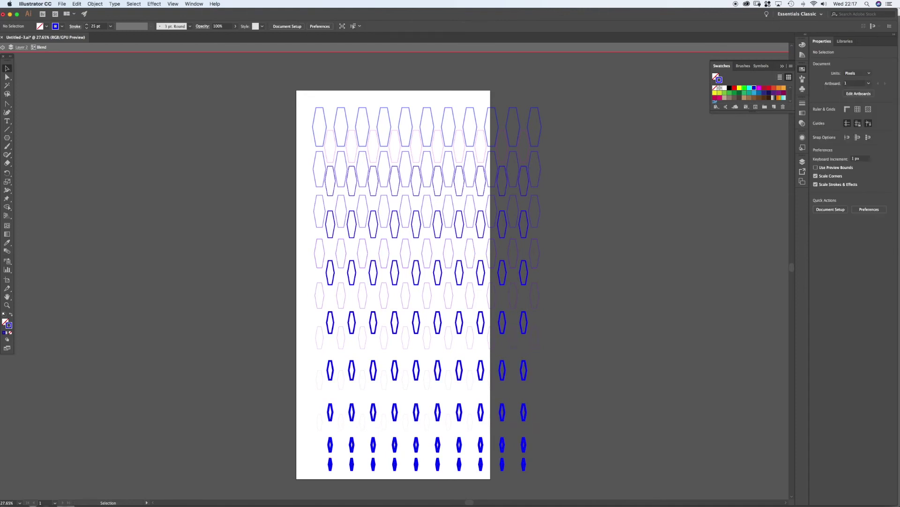
- Align the second-row blend's uppermost magenta hexagon stroke to the inside, set its weight to 1 pt and deselect it
left_click(330, 130)
left_click(75, 26)
left_click(38, 63)
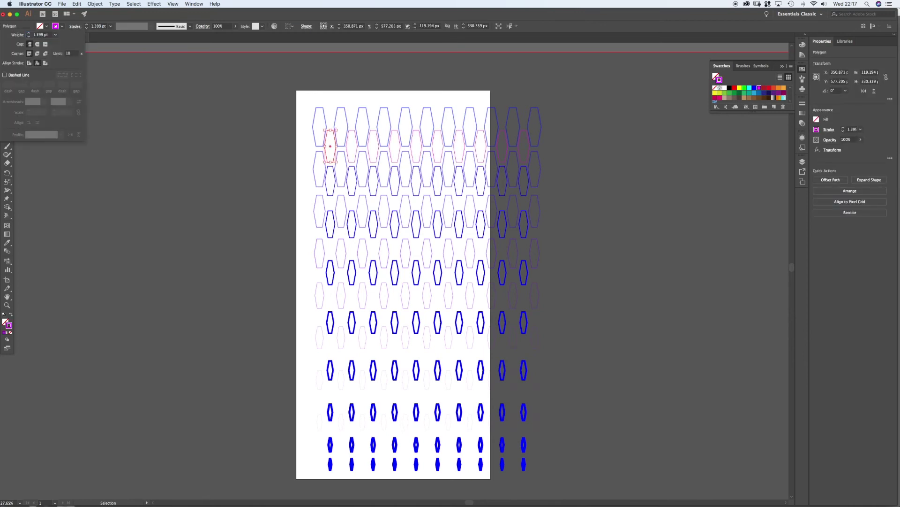
key("Escape")
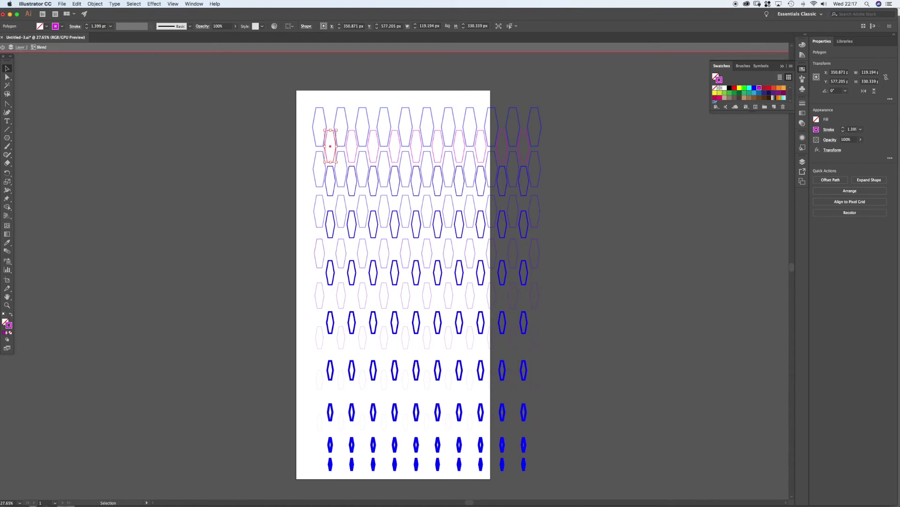
type("1")
key("Return")
key("super+shift+a")
- Round all corners of the second-row blend's uppermost magenta hexagon by raising its corner radius, and deselect it
key("z")
left_click_drag(293, 235, 293, 235)
left_click_drag(361, 141, 361, 141)
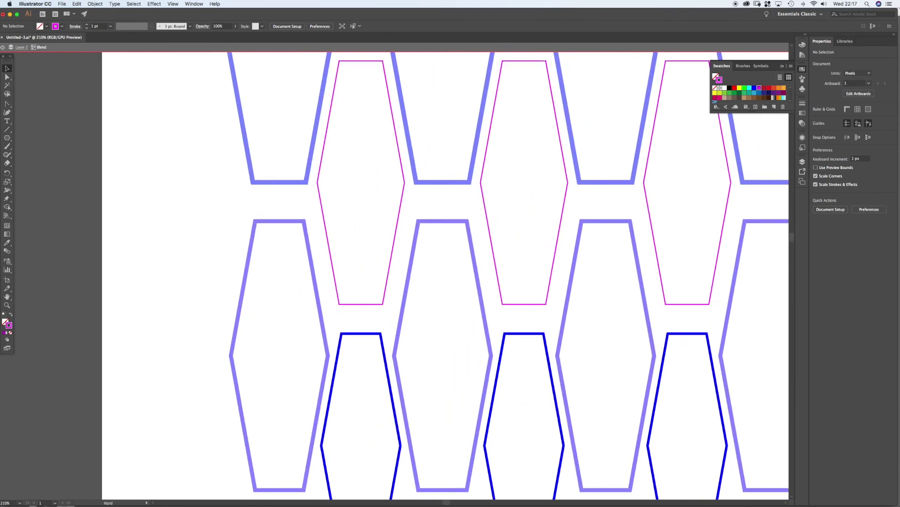
scroll(445, 276, "up", 3)
key("v")
scroll(422, 276, "down", 5)
scroll(422, 275, "up", 3)
scroll(422, 275, "down", 1)
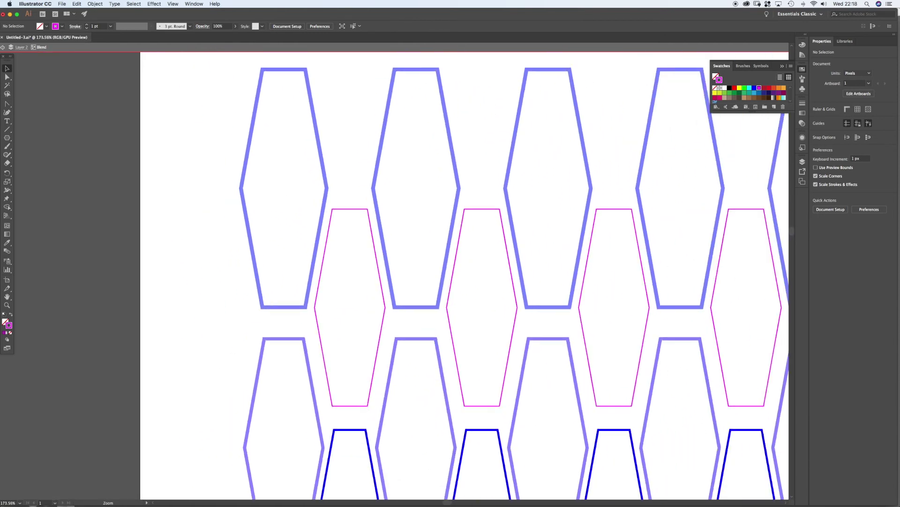
scroll(422, 276, "down", 3)
scroll(422, 275, "up", 2)
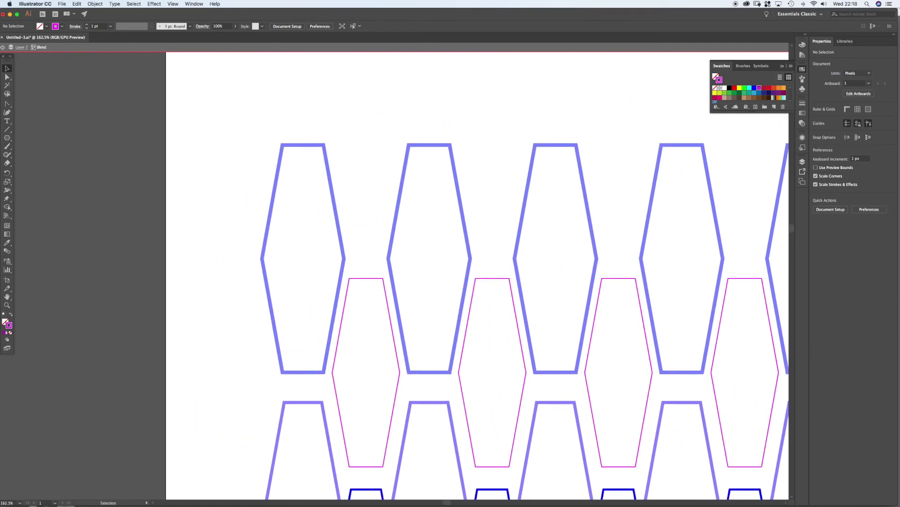
left_click(365, 372)
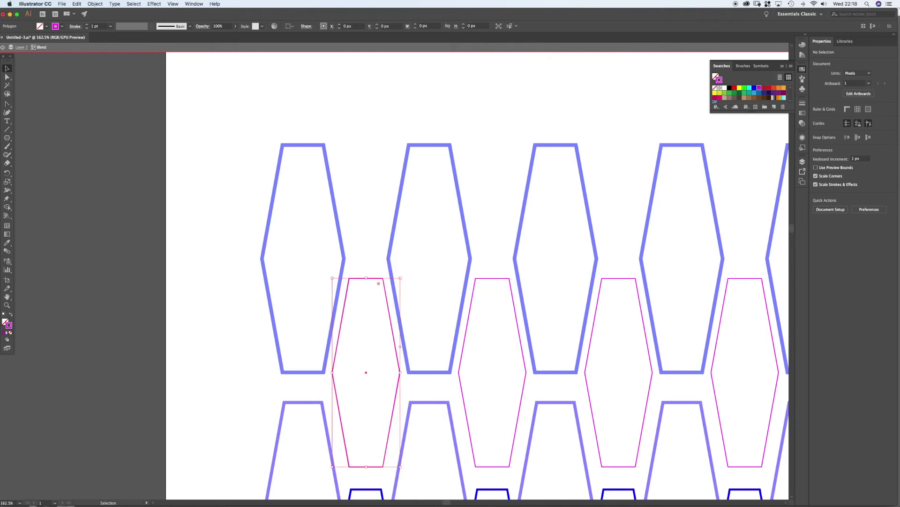
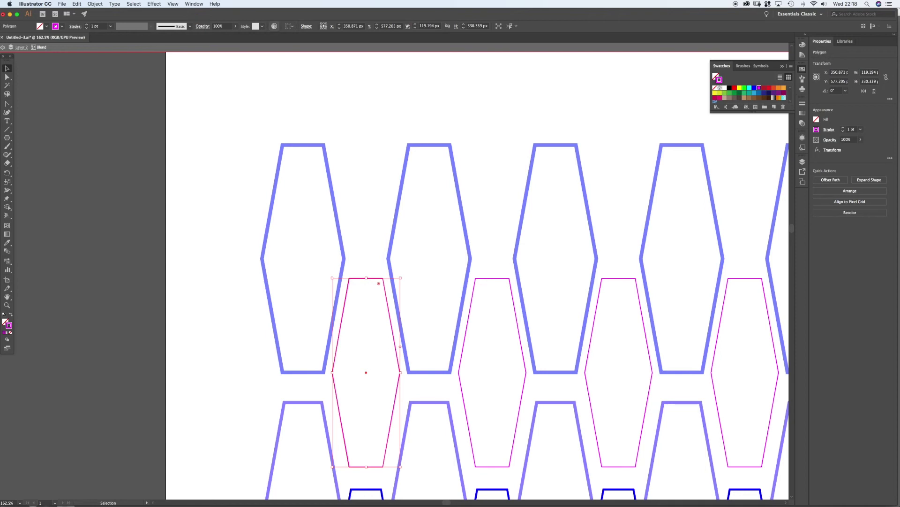
key("a")
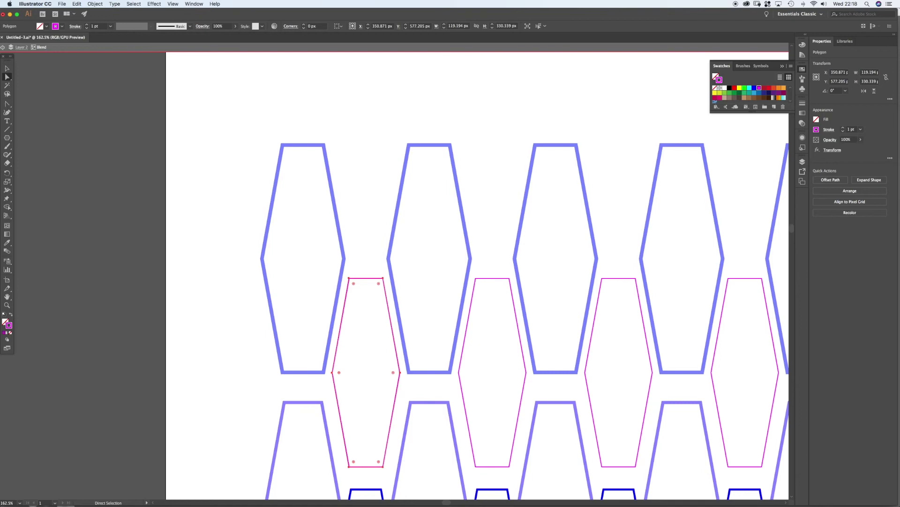
left_click(303, 25)
left_click(303, 24)
left_click(303, 25)
left_click(304, 24)
left_click(303, 25)
left_click(303, 25)
left_click(303, 24)
left_click(303, 25)
left_click(304, 24)
left_click(304, 25)
left_click(303, 25)
left_click(303, 25)
left_click(303, 24)
left_click(304, 25)
left_click(303, 25)
left_click(304, 24)
left_click(303, 25)
key("super+shift+a")
- Check the rounding down the page and leave the second-row blend's isolation mode
scroll(477, 276, "down", 2)
left_click_drag(469, 328, 498, 197)
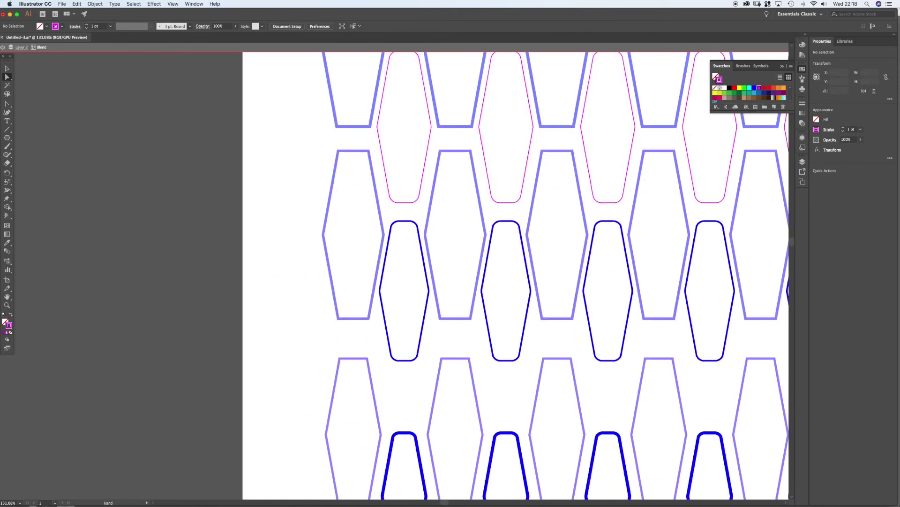
scroll(528, 275, "down", 10)
scroll(528, 276, "down", 10)
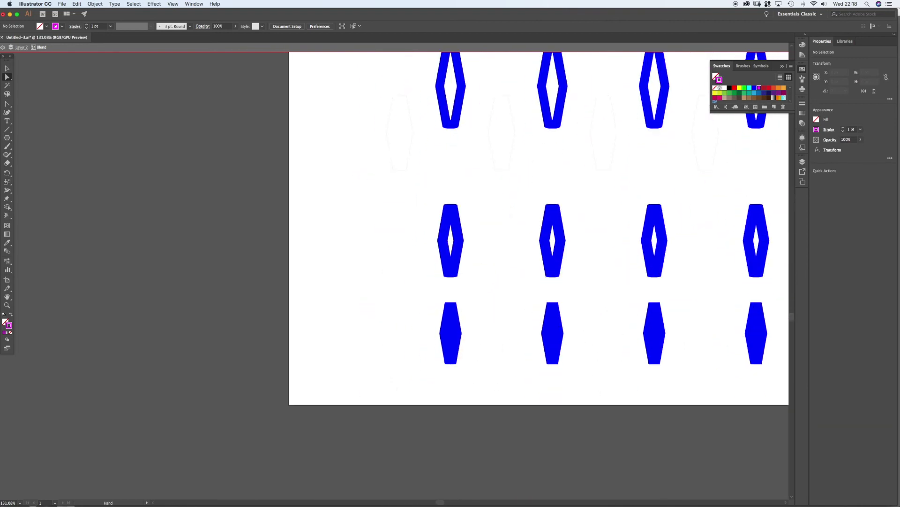
left_click_drag(464, 352, 483, 352)
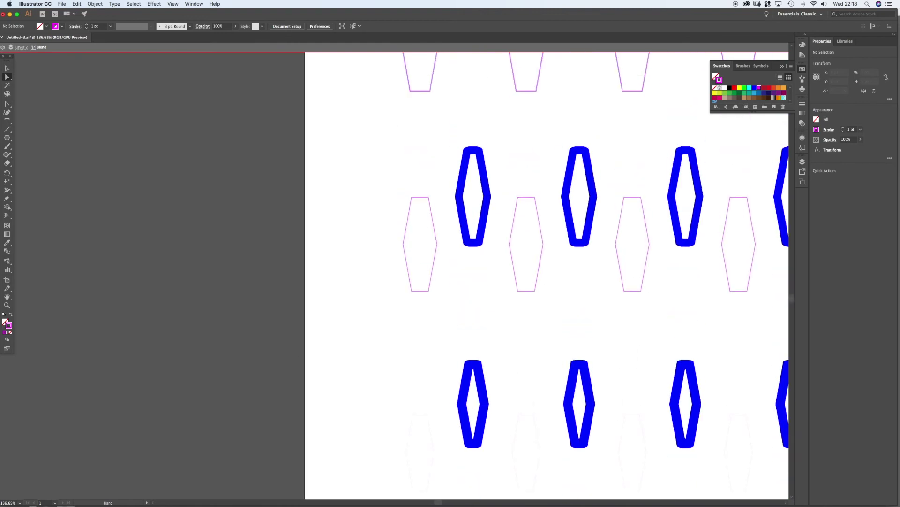
key("Escape")
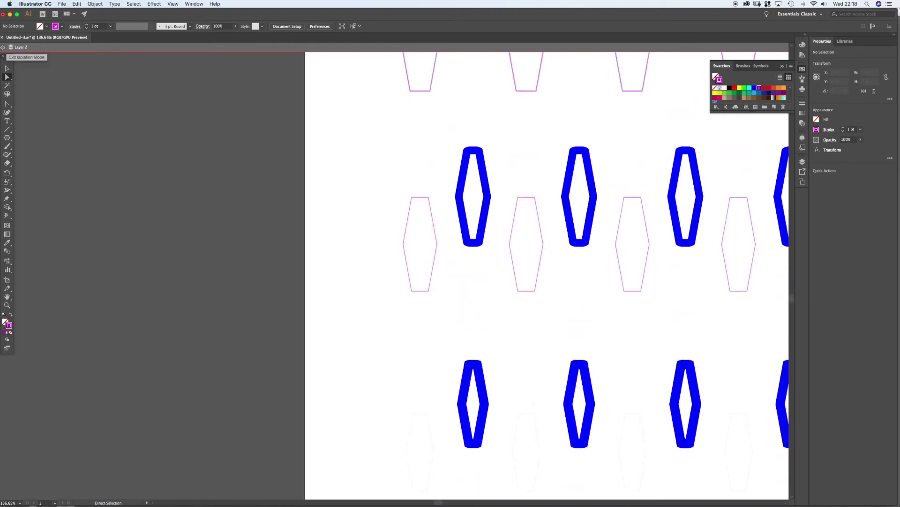
left_click(3, 47)
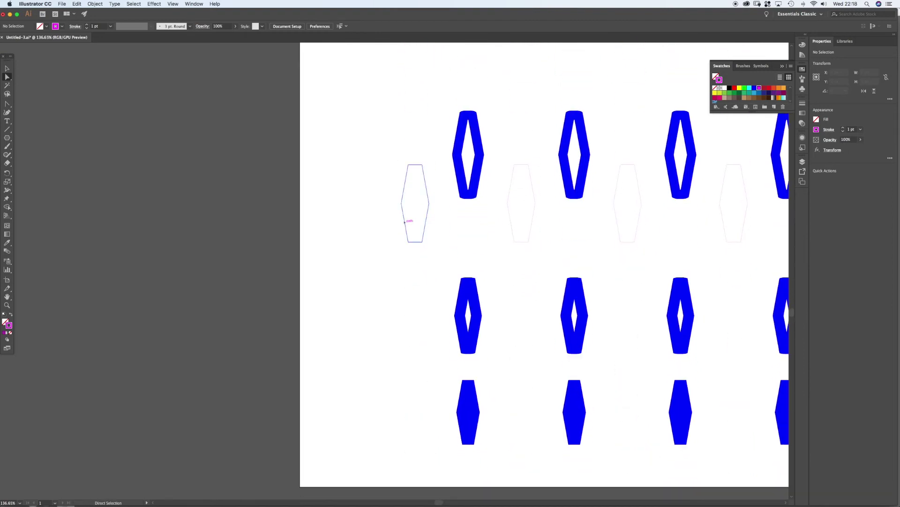
- Isolate the first-row blend at its lowest faint hexagon
left_click(405, 220)
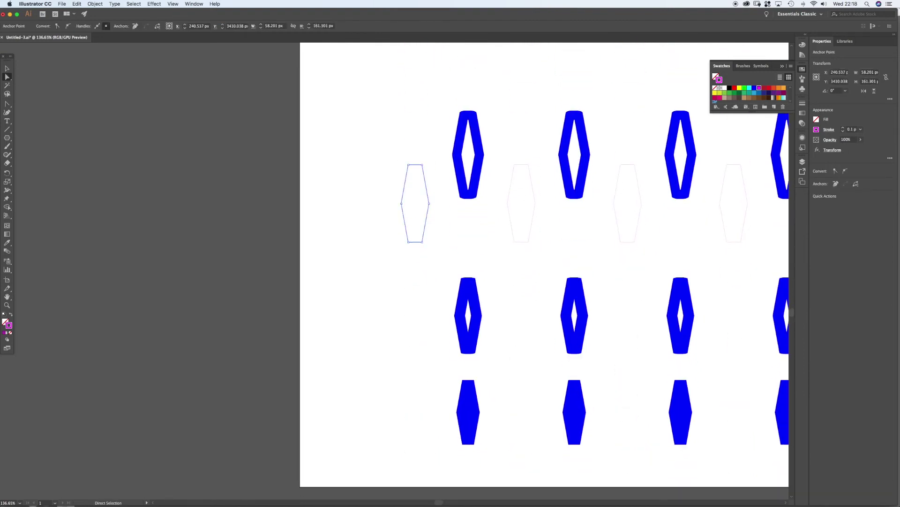
key("v")
double_click(403, 220)
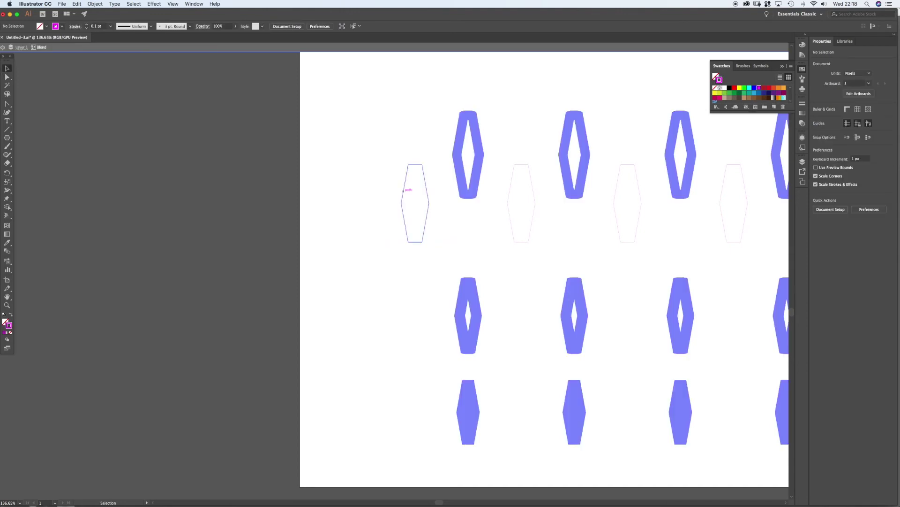
key("a")
left_click(405, 183)
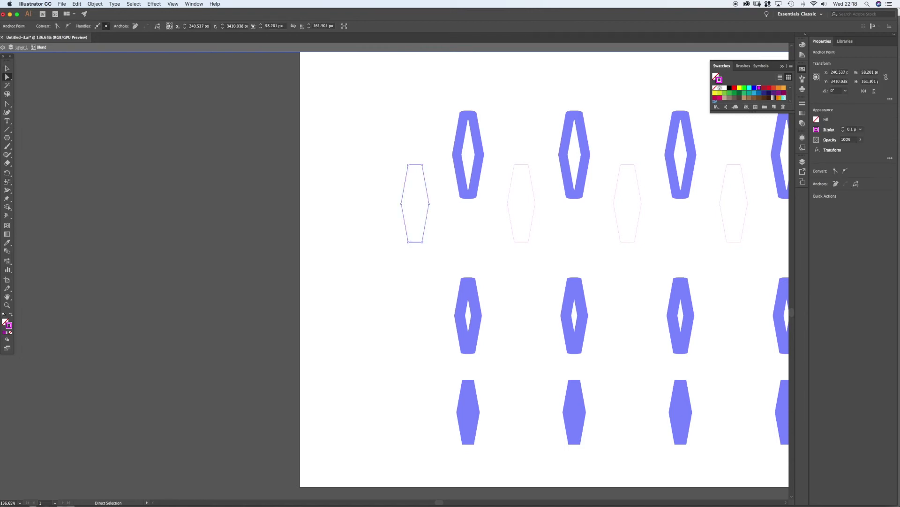
left_click(370, 181)
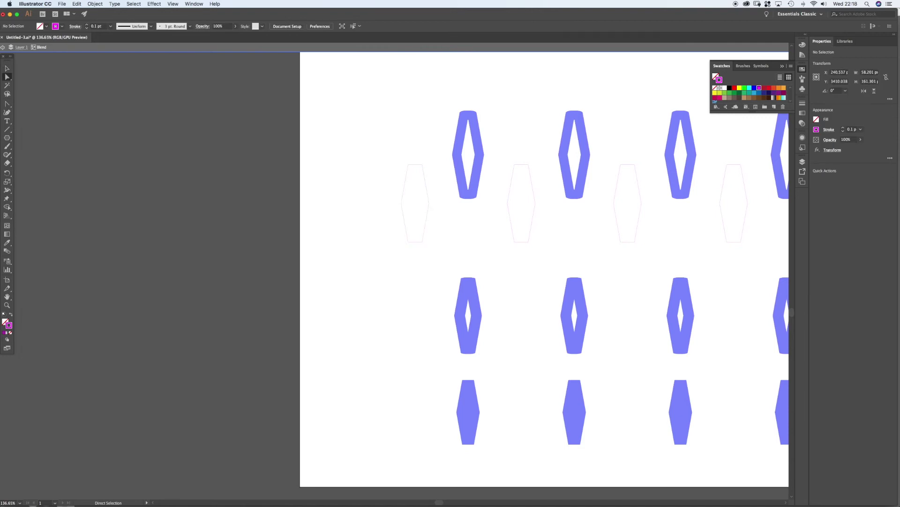
- Round all corners of the first-row blend's lowest faint hexagon by raising its corner radius, and deselect it
left_click(407, 170)
key("v")
left_click(375, 177)
left_click(407, 171)
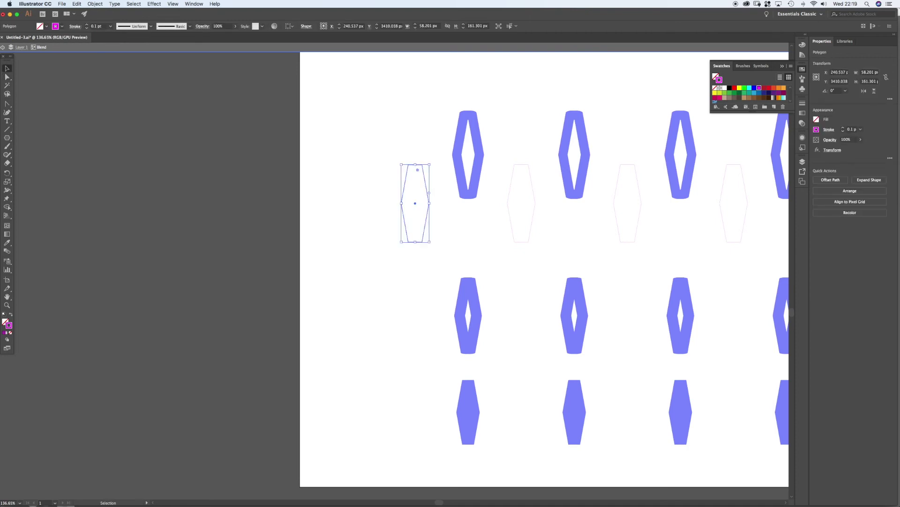
key("a")
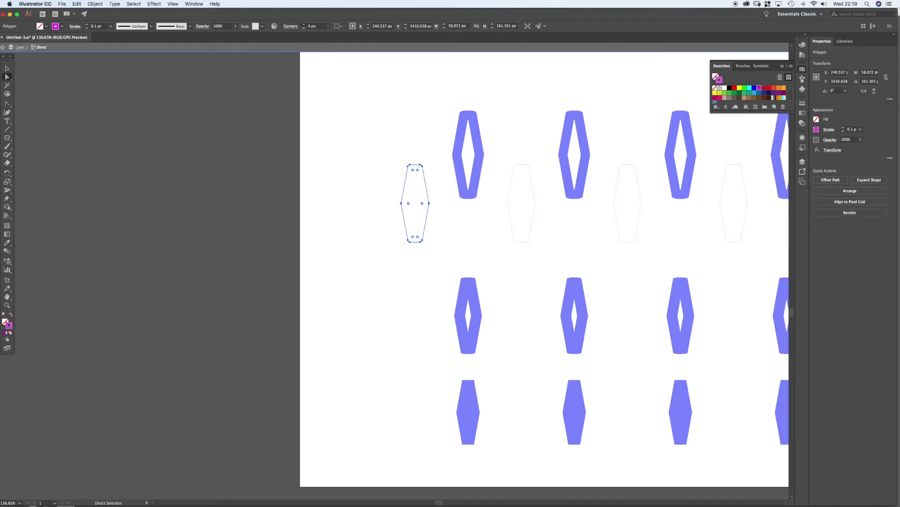
left_click(304, 24)
left_click(303, 24)
key("shift+super+a")
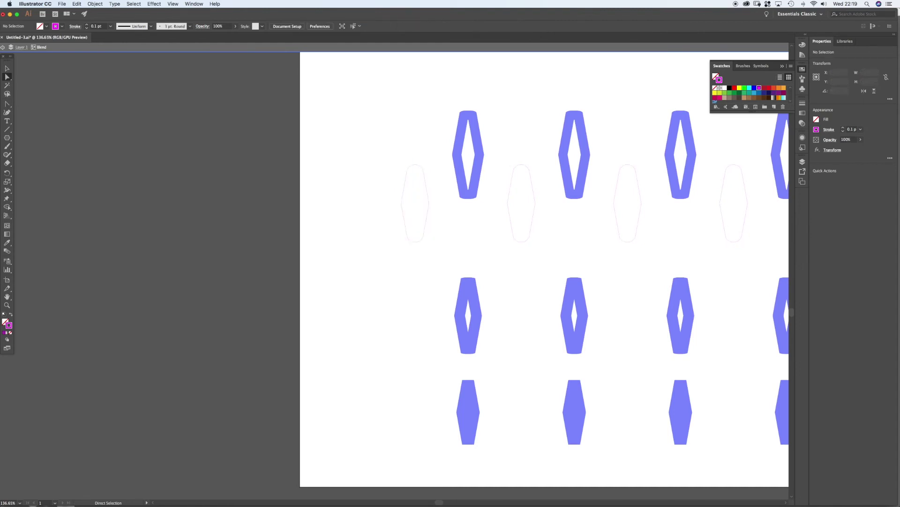
- Review the corner transition over the whole pattern and leave the first-row blend's isolation mode
mouse_move(502, 131)
left_mouse_down()
mouse_move(450, 132)
mouse_move(472, 283)
left_mouse_up()
left_click_drag(473, 155, 469, 274)
scroll(595, 275, "up", 10)
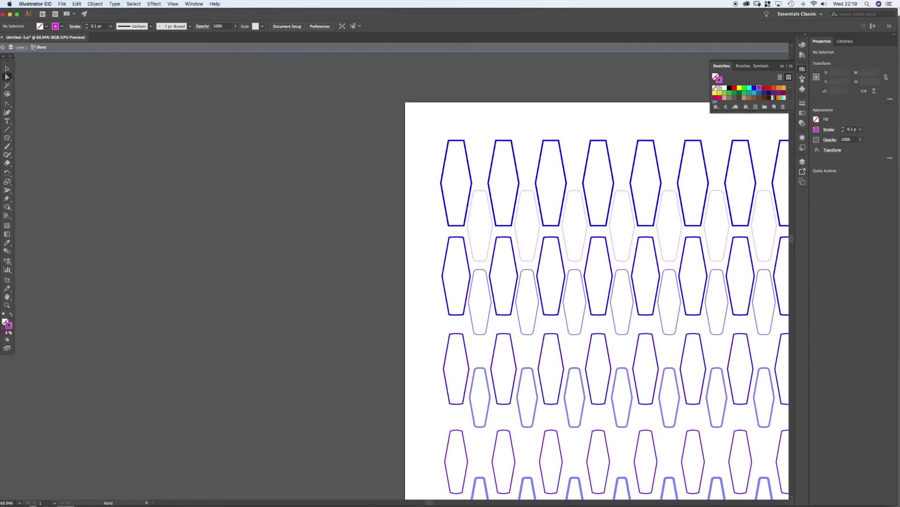
scroll(595, 276, "down", 3)
scroll(511, 276, "down", 8)
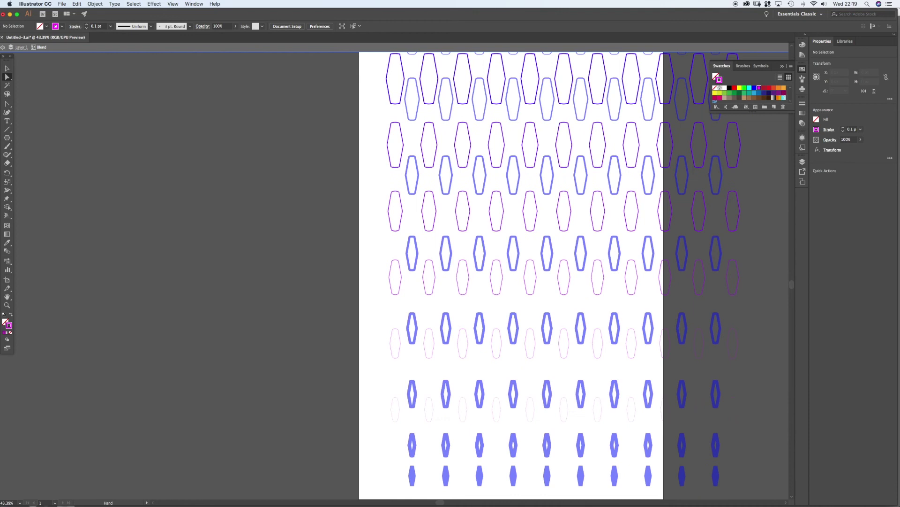
scroll(511, 276, "down", 3)
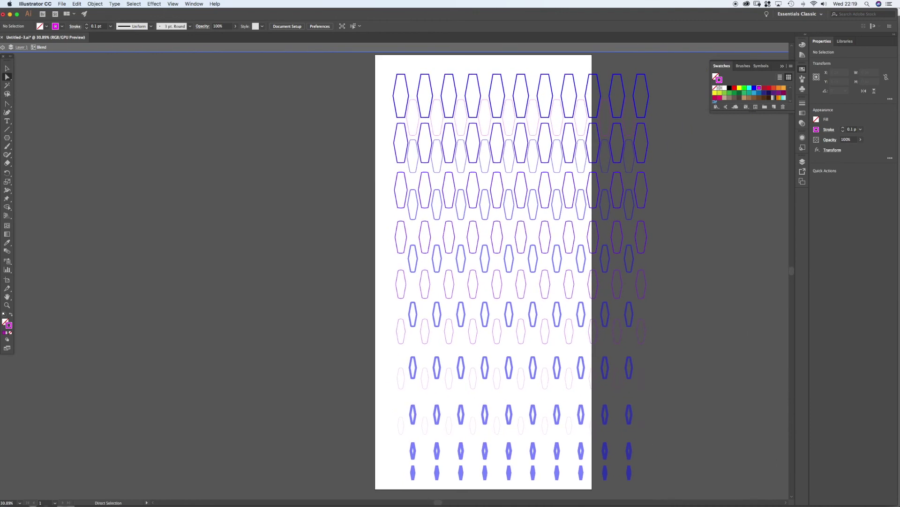
key("Escape")
- Isolate the second-row blend at its lowest solid blue hexagon
left_click_drag(453, 482, 595, 442)
left_click_drag(595, 442, 602, 442)
left_click_drag(416, 375, 433, 375)
key("v")
double_click(350, 427)
- Reduce the stroke weight of the second-row blend's lowest blue hexagon to 3 pt, deselect it and leave isolation mode
left_click(346, 382)
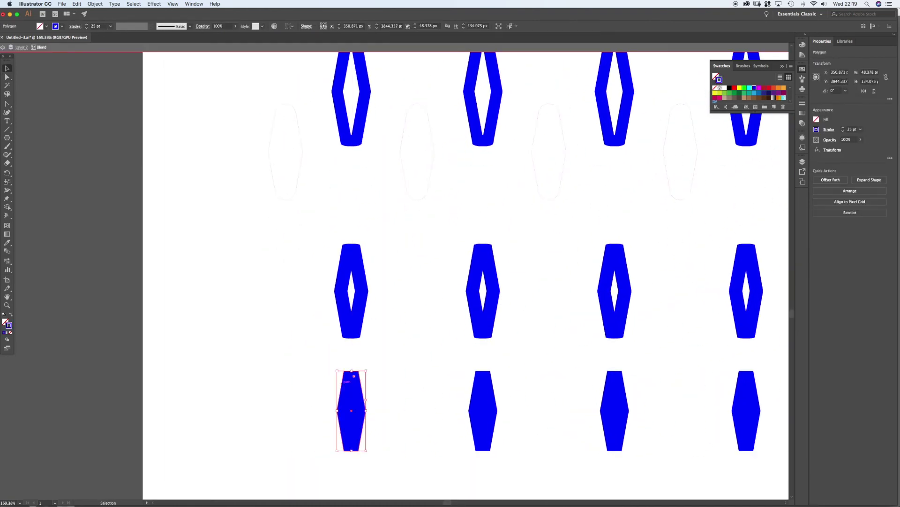
left_click(87, 28)
left_click(87, 28)
left_click(87, 28)
left_click(87, 29)
left_click(86, 28)
left_click(86, 29)
left_click(87, 29)
left_click(87, 28)
left_click(87, 28)
left_click(87, 27)
left_click(87, 28)
left_click(87, 28)
left_click(86, 28)
left_click(86, 27)
left_click(87, 28)
left_click(87, 28)
left_click(87, 28)
left_click(86, 28)
left_click(87, 28)
left_click(87, 28)
key("super+shift+a")
scroll(465, 276, "down", 10)
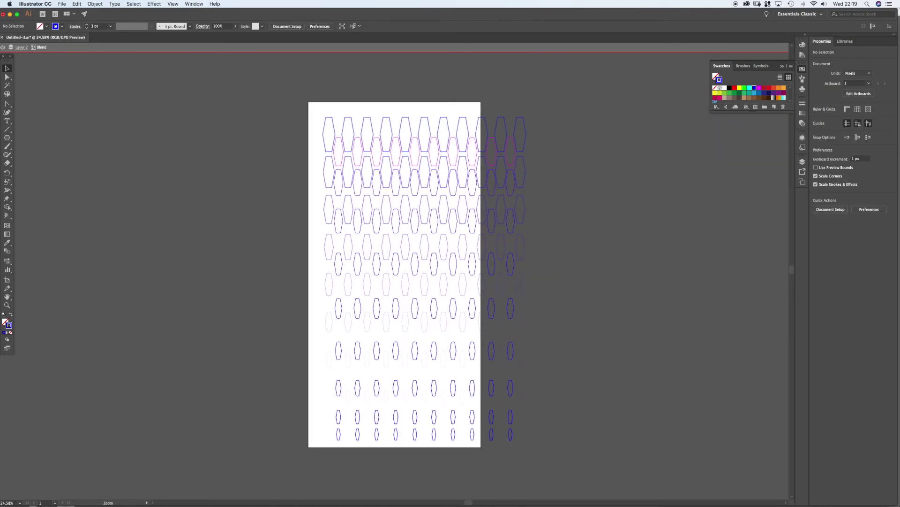
scroll(352, 265, "up", 2)
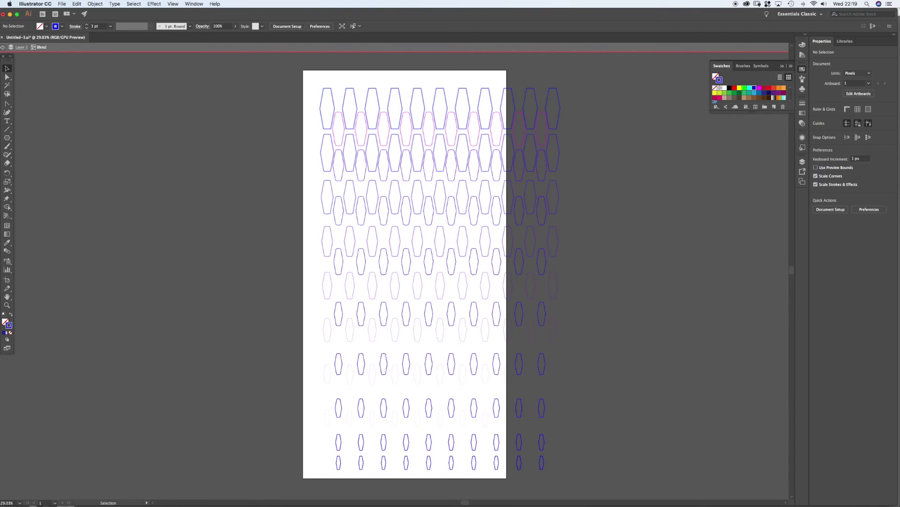
key("Escape")
key("Escape")
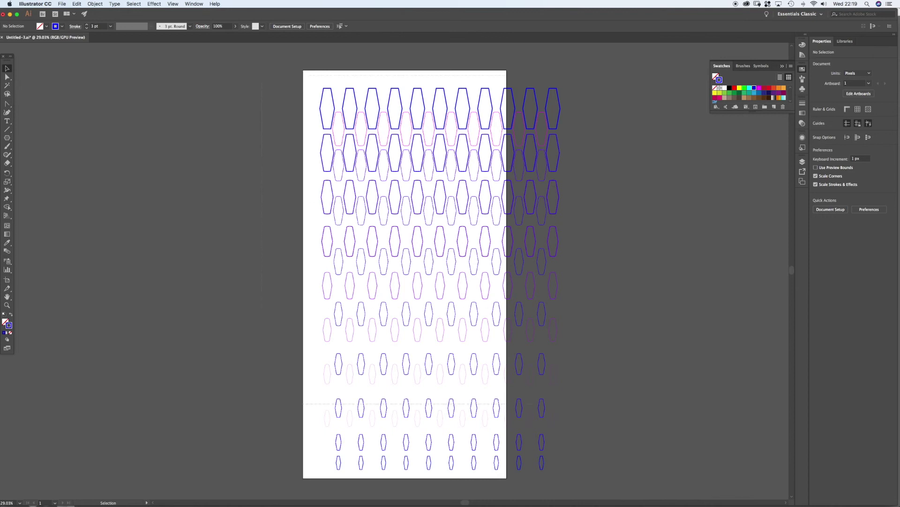
- Try moving the second-row blend up and off the artboard's left side, undo the move and deselect it
left_click(327, 413)
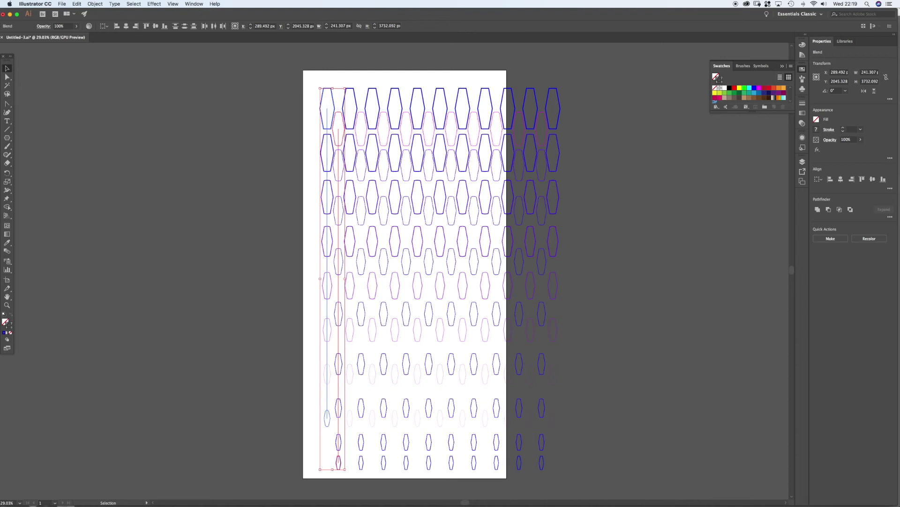
left_click(321, 100, "shift")
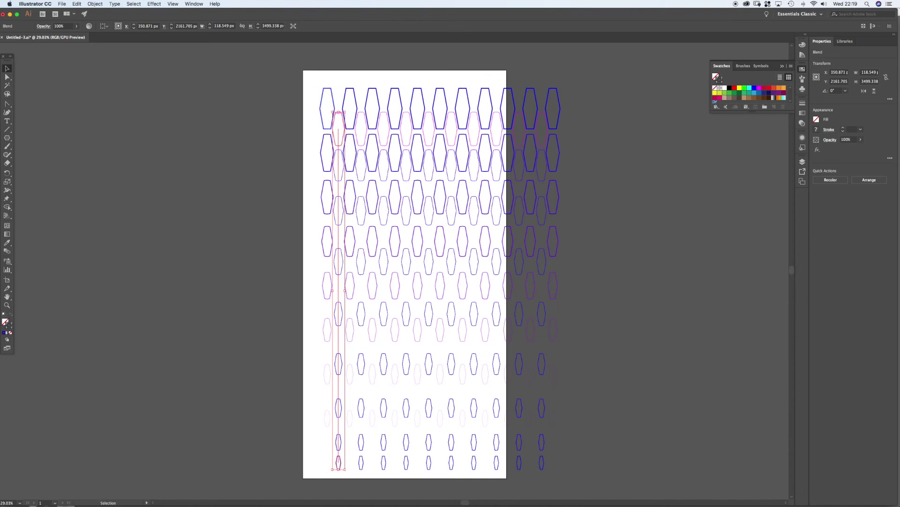
left_click_drag(339, 119, 252, 98)
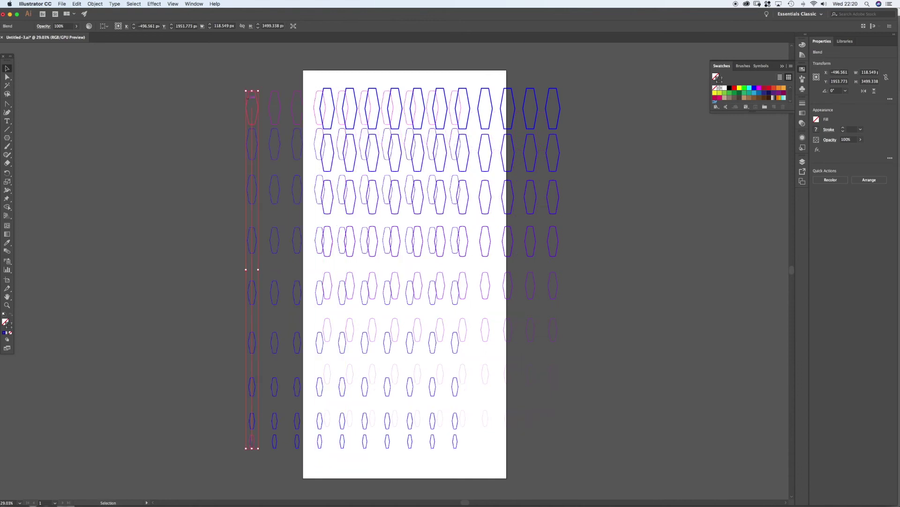
key("super+z")
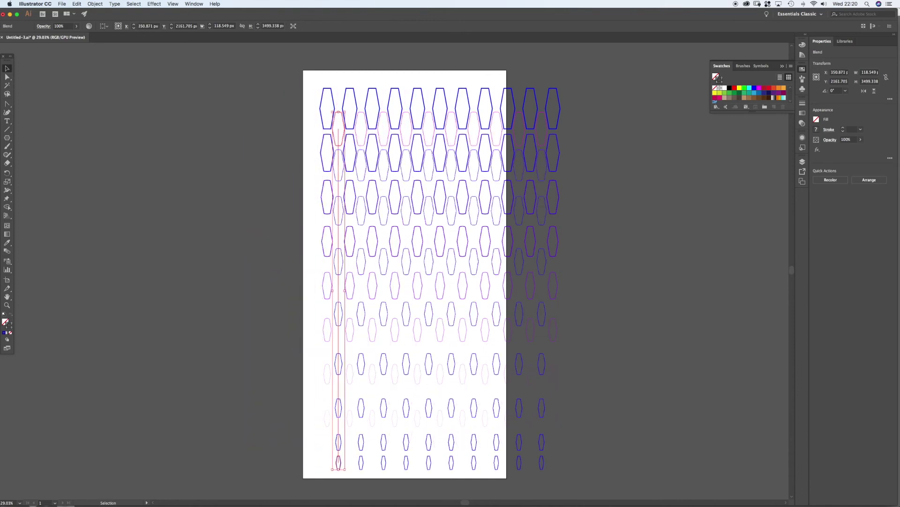
key("super+shift+a")
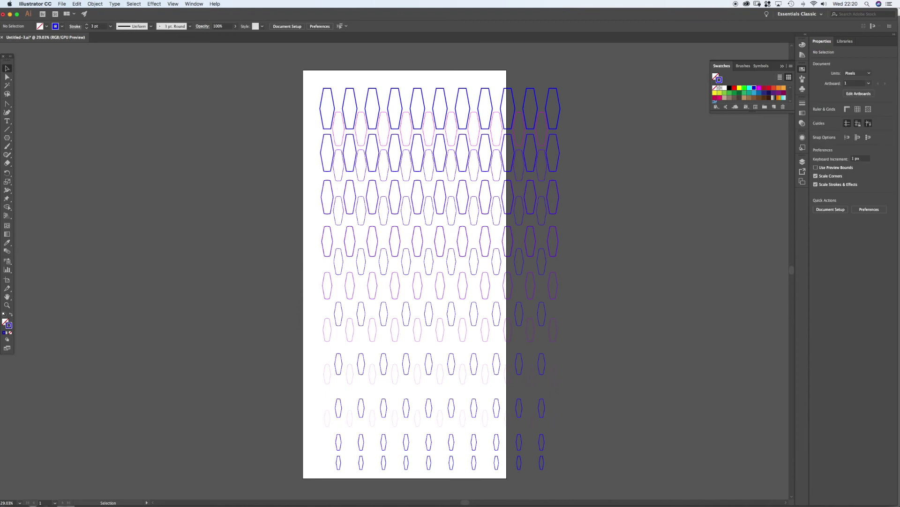
- Expand the appearance of the second-row blend to turn its repeated columns into real shapes
left_click(344, 112)
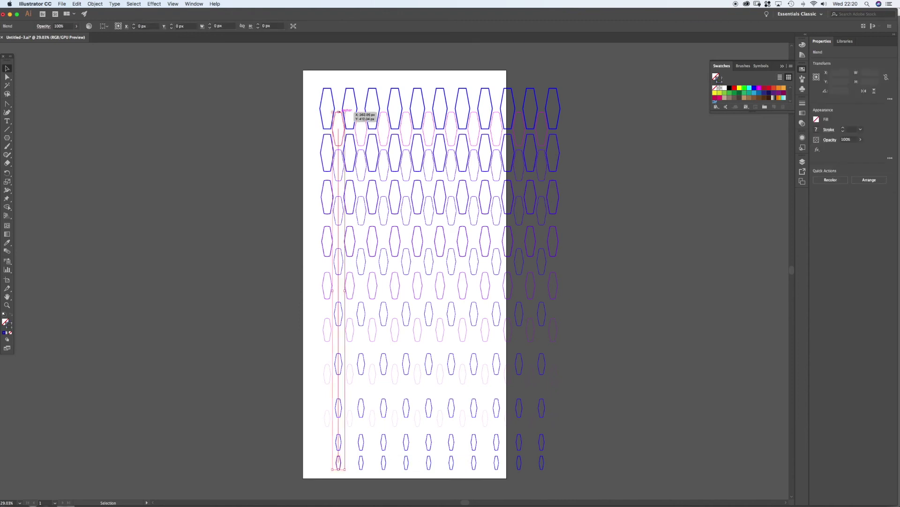
left_click(94, 4)
left_click(127, 81)
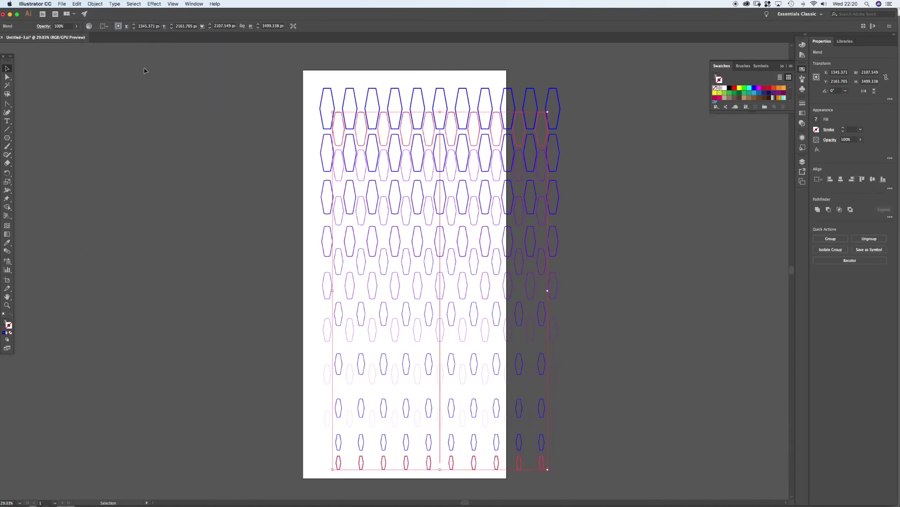
- Examine how the expanded second-row blend selects by picking several of its hexagons
left_click(279, 106)
left_click(361, 118)
double_click(368, 135)
left_click(367, 136)
left_click(405, 165)
double_click(403, 172)
left_click(403, 174)
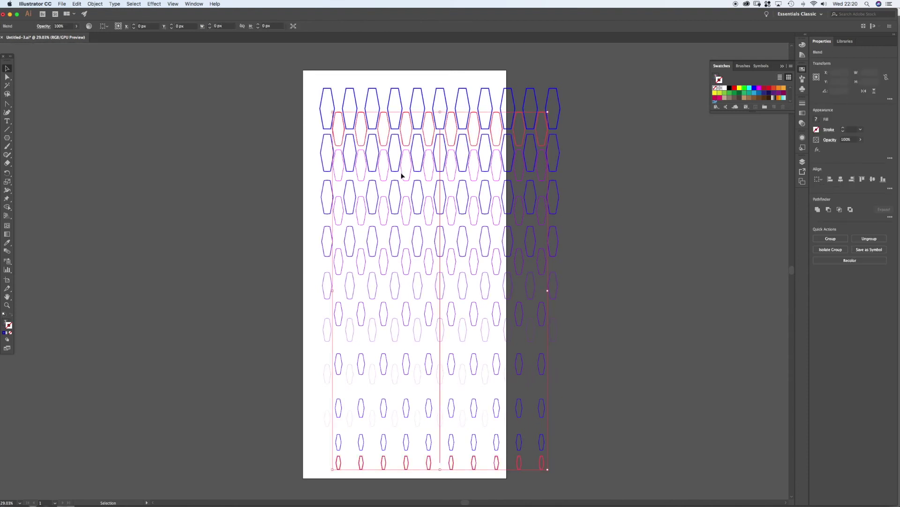
left_click(252, 128)
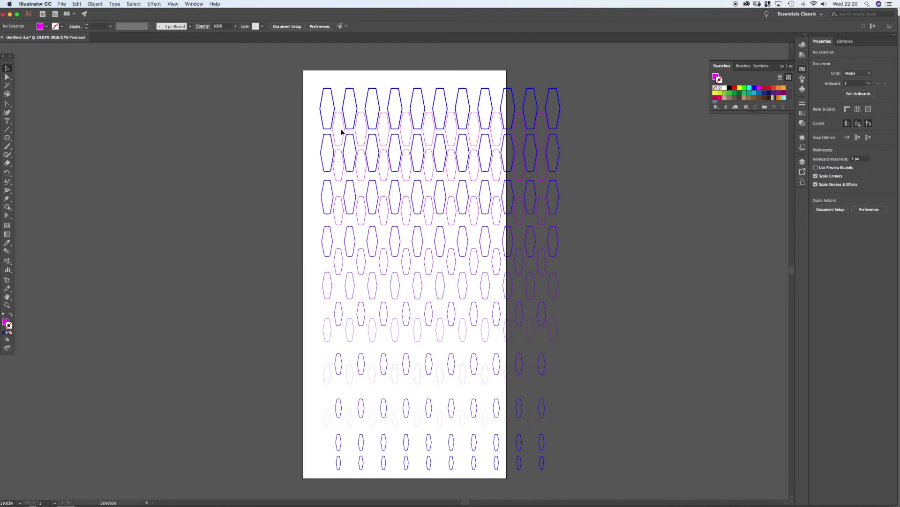
left_click(341, 131)
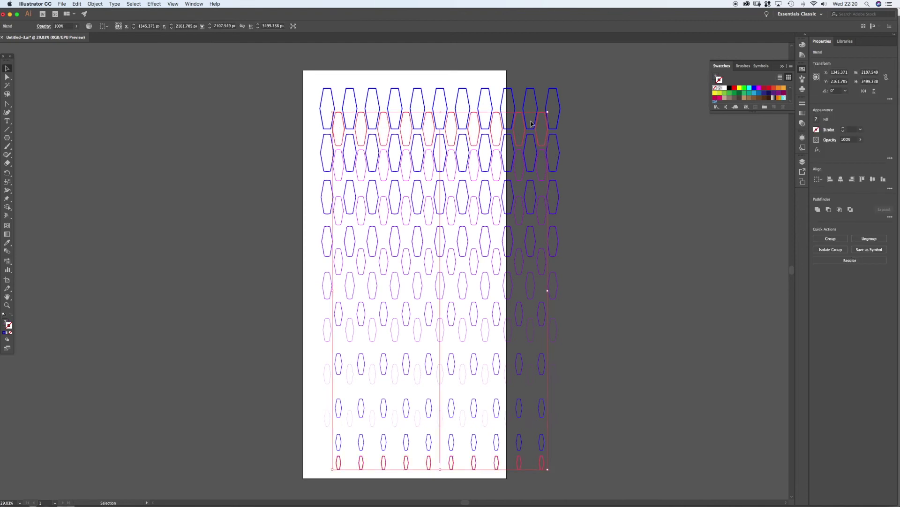
- Expand the second-row blend's repeated columns with the Object and Fill options, then deselect the result
left_click(205, 159)
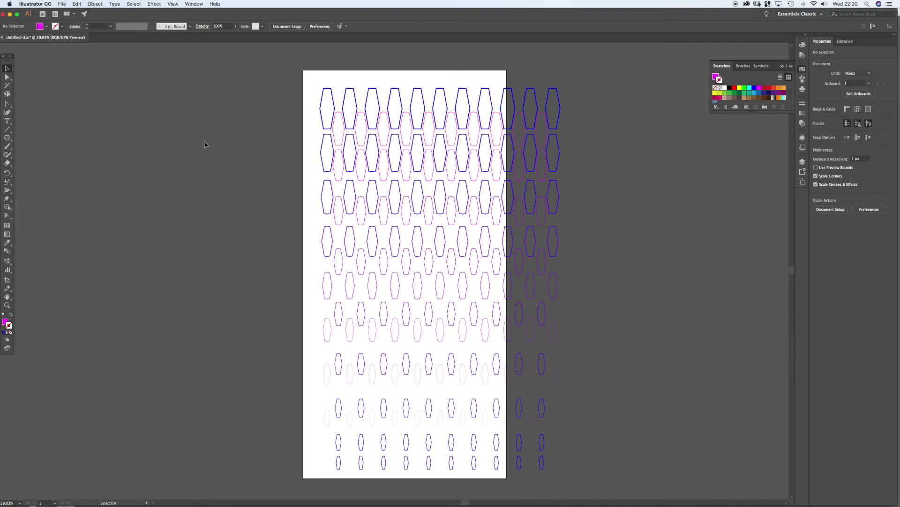
left_click(342, 110)
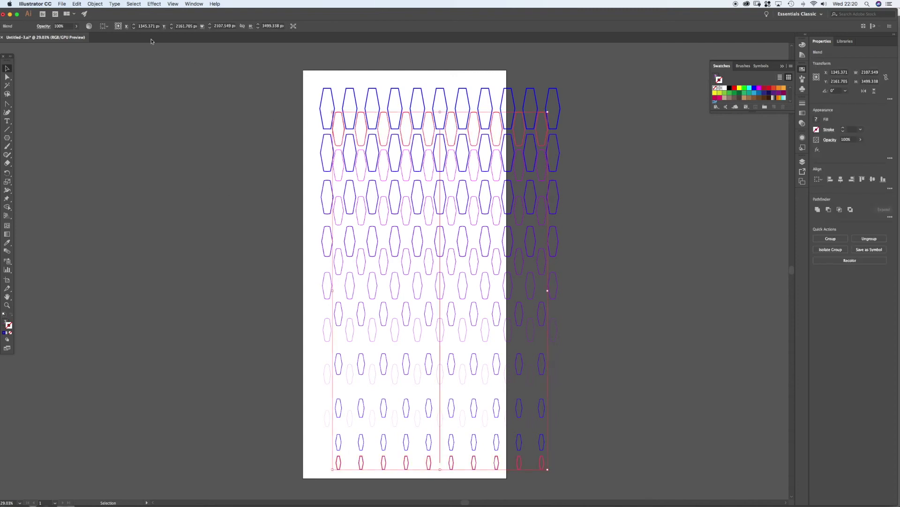
left_click(95, 4)
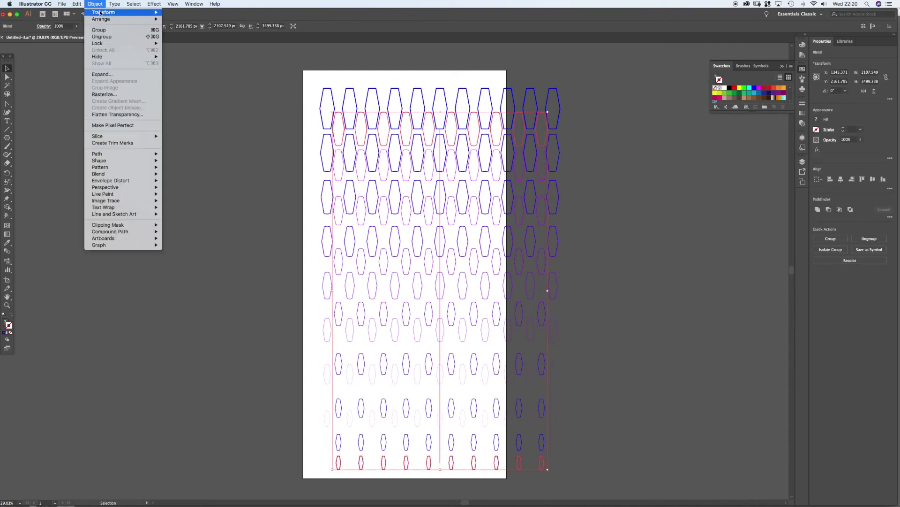
left_click(121, 75)
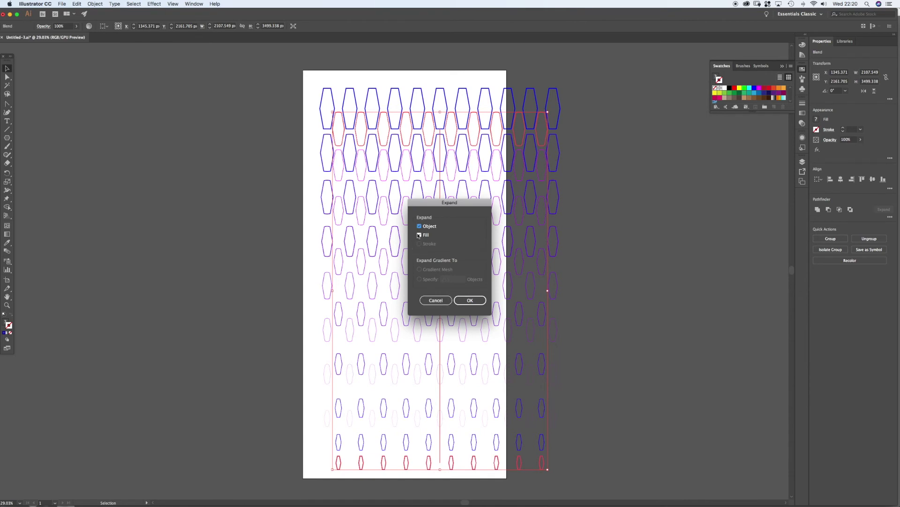
left_click(465, 303)
left_click(275, 254)
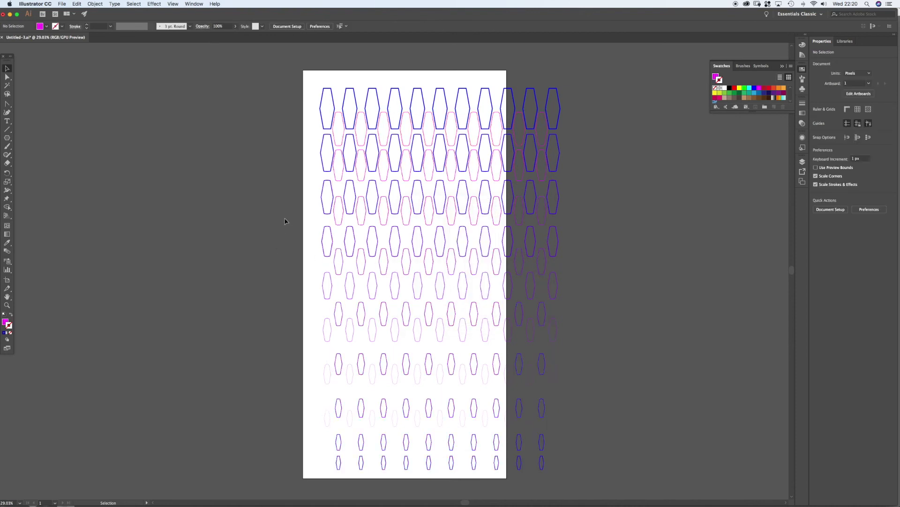
- Isolate the expanded second-row group, examine how its individual rows are grouped, and leave isolation mode
left_click(341, 115)
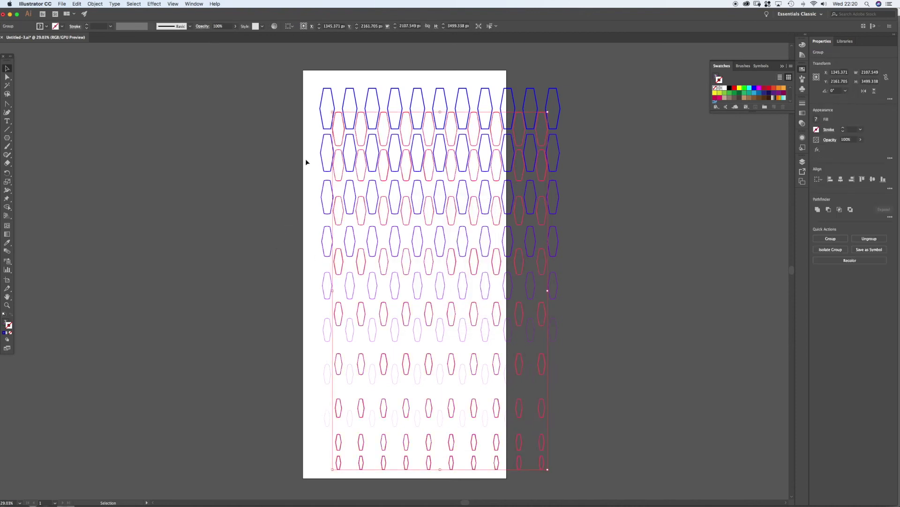
double_click(359, 177)
left_click(359, 177)
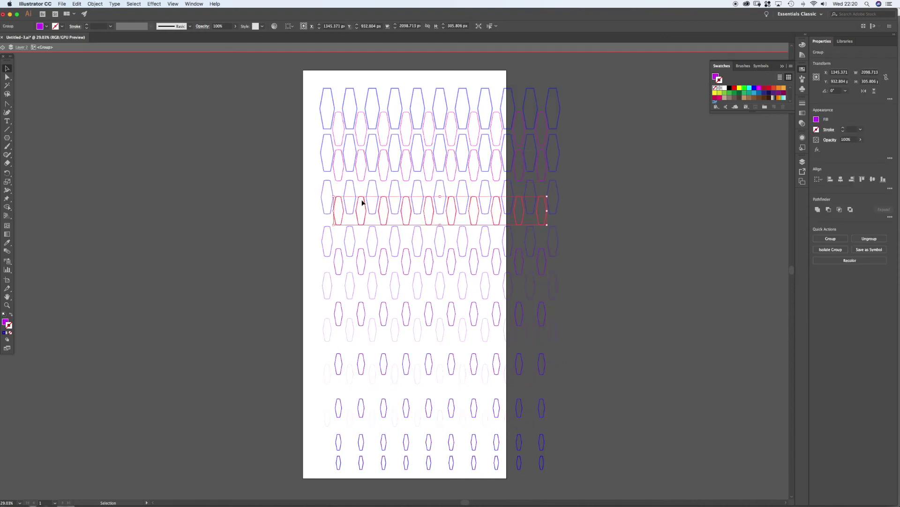
left_click(275, 168)
left_click(3, 47)
left_click(4, 47)
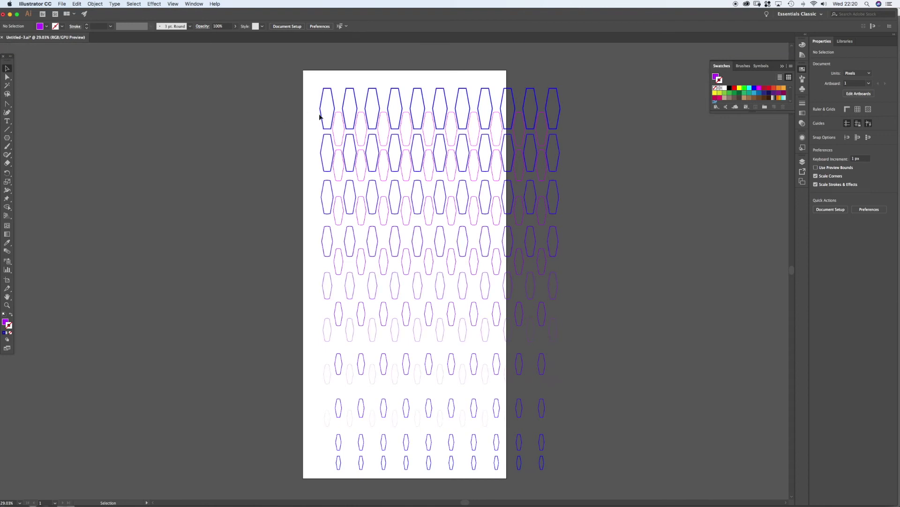
- Expand the appearance of the first-row blend that starts with the large blue hexagons
left_click(337, 110)
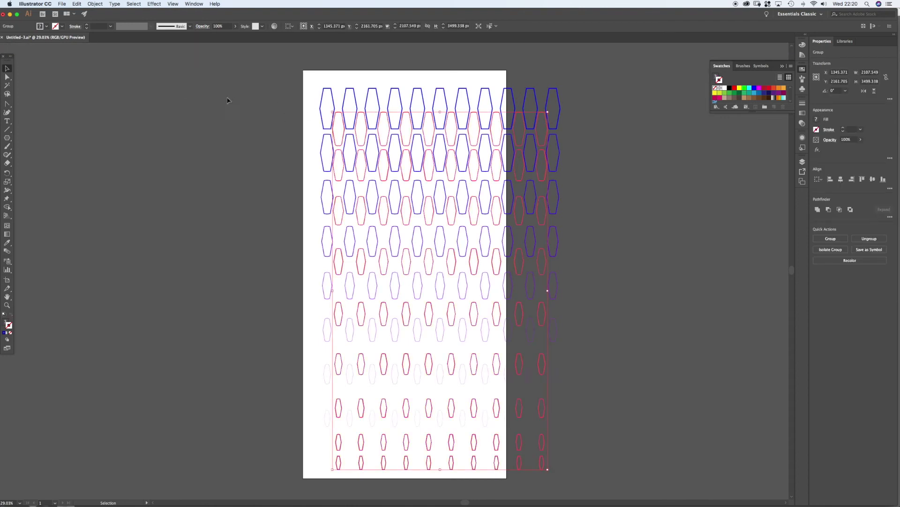
left_click(294, 92)
left_click(326, 90)
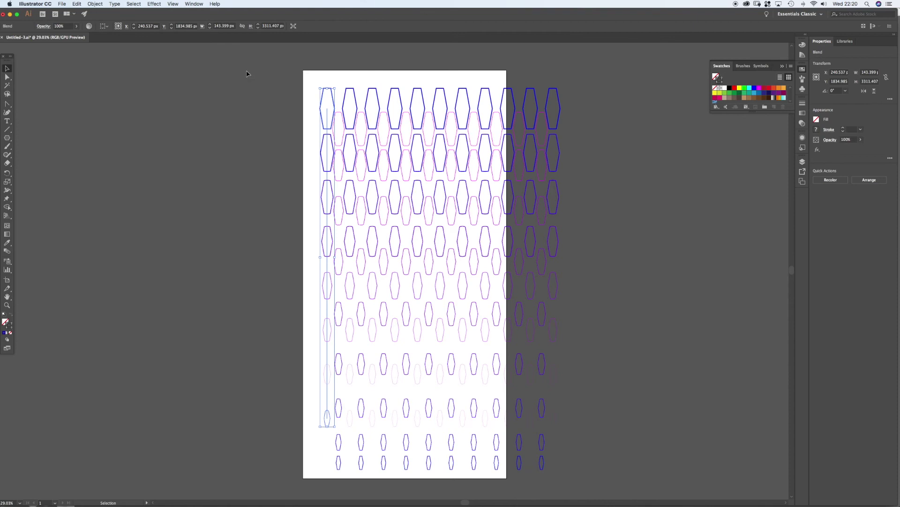
left_click(95, 4)
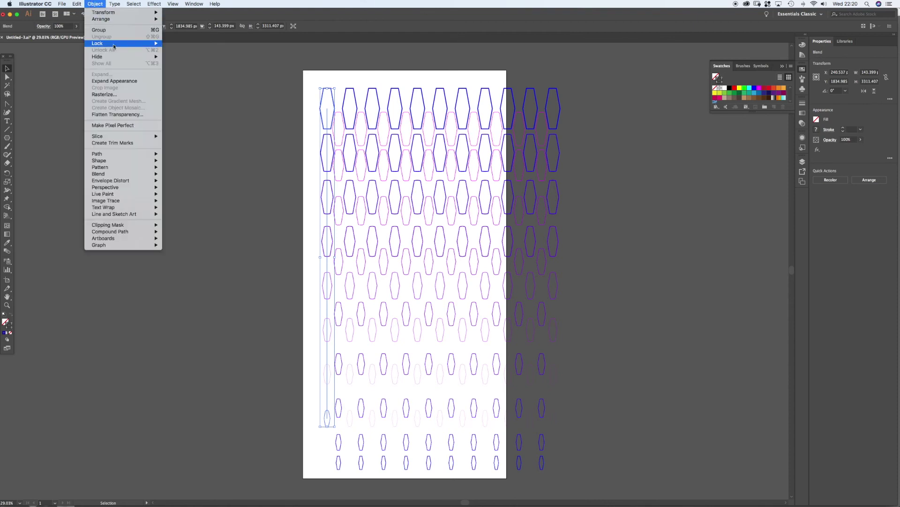
left_click(127, 83)
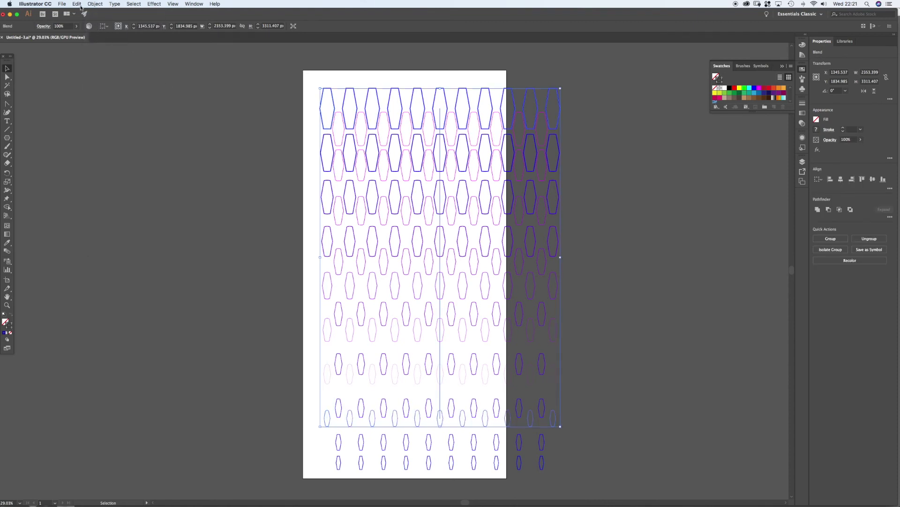
- Expand the first-row blend with the Object, Fill and Stroke options, then deselect it
left_click(77, 4)
mouse_move(95, 3)
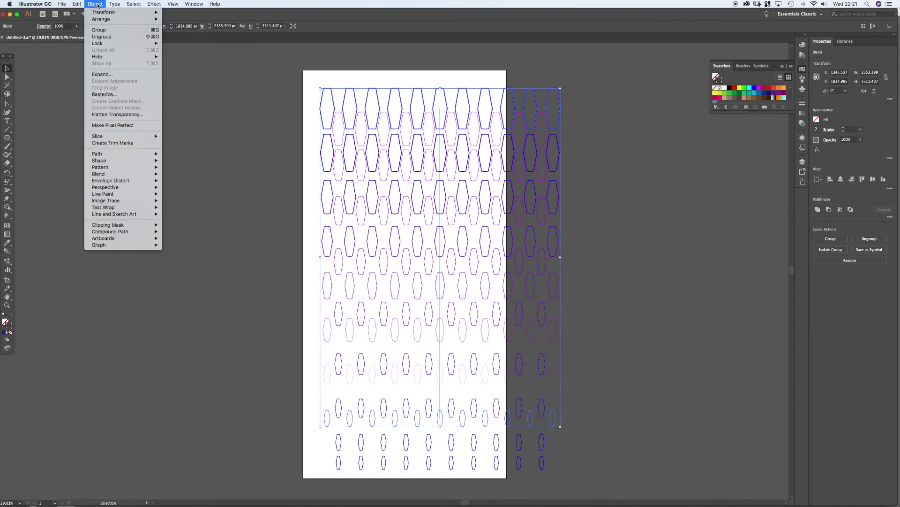
left_click(107, 74)
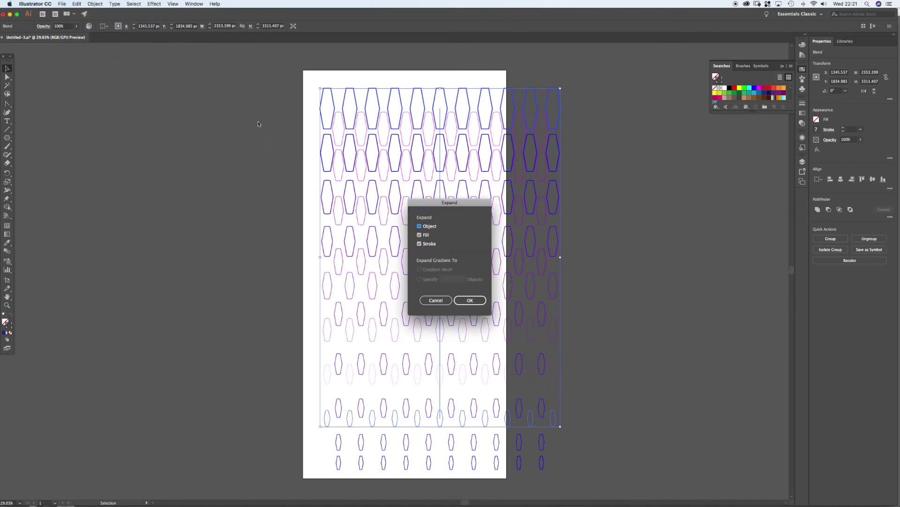
key("Return")
left_click(253, 225)
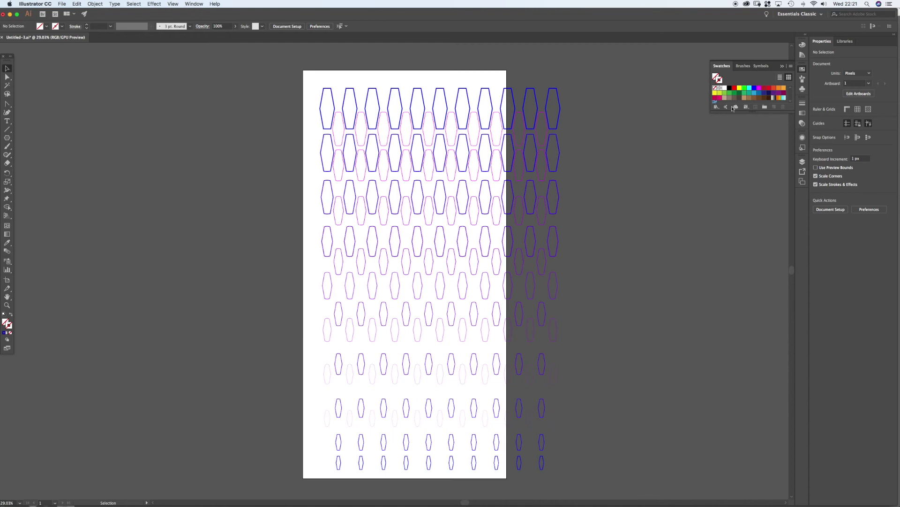
- Select both expanded hexagon groups and outline their strokes
left_click_drag(311, 105, 494, 422)
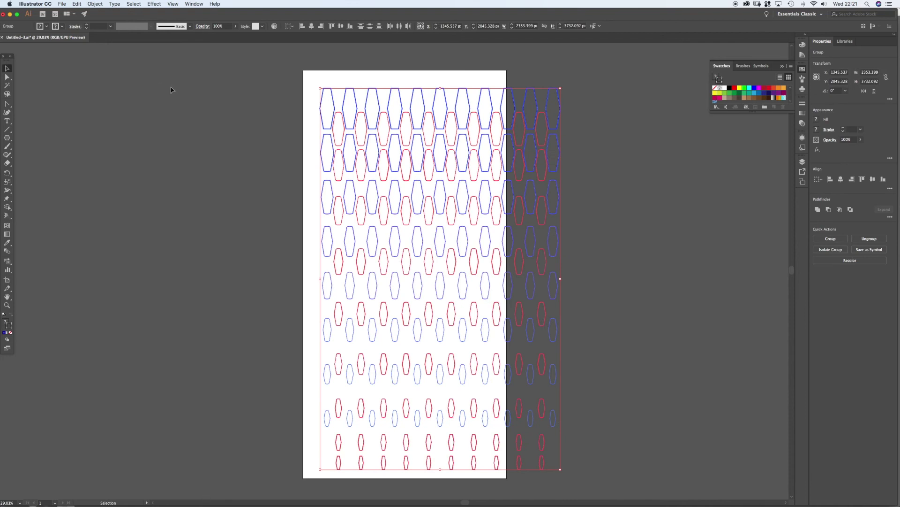
left_click(94, 4)
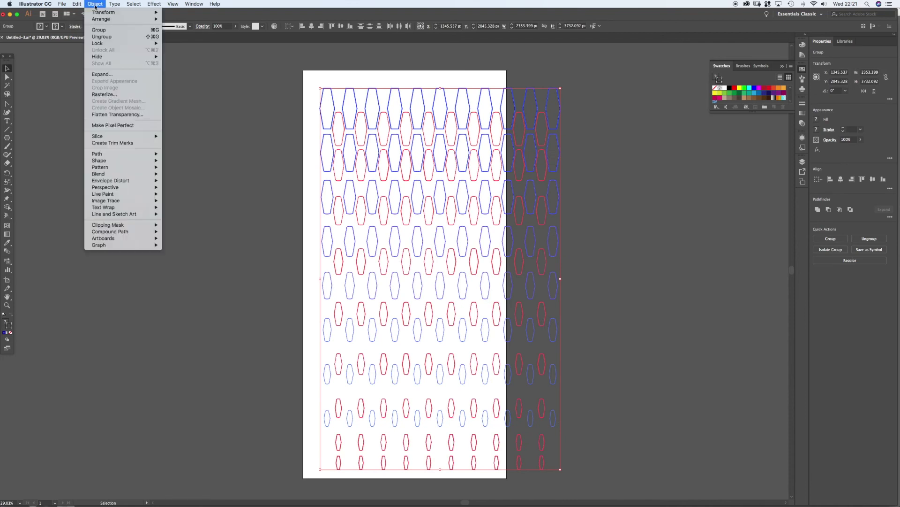
mouse_move(140, 154)
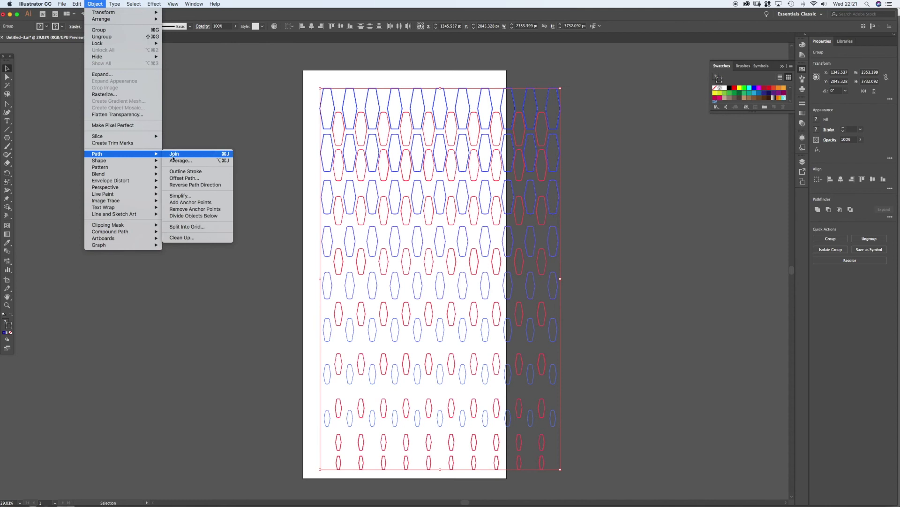
left_click(192, 171)
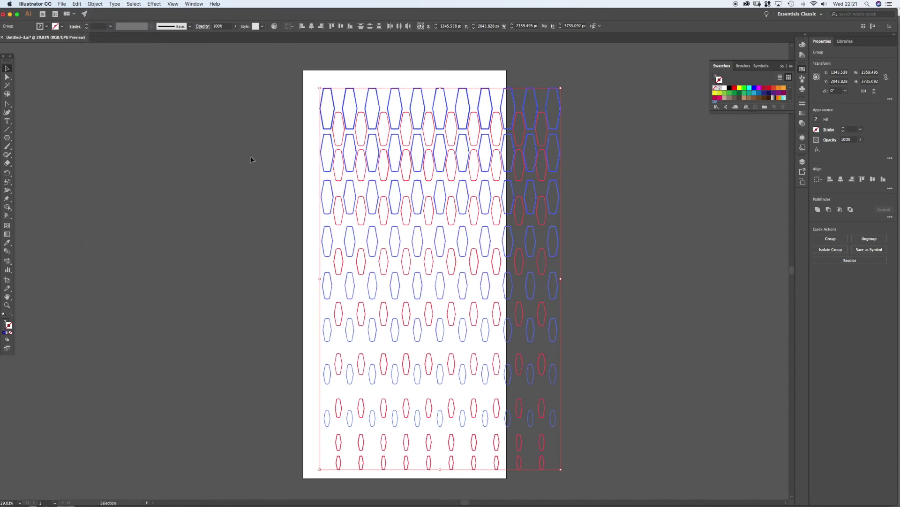
left_click_drag(316, 84, 610, 143)
key("z")
left_click_drag(429, 103, 173, 86)
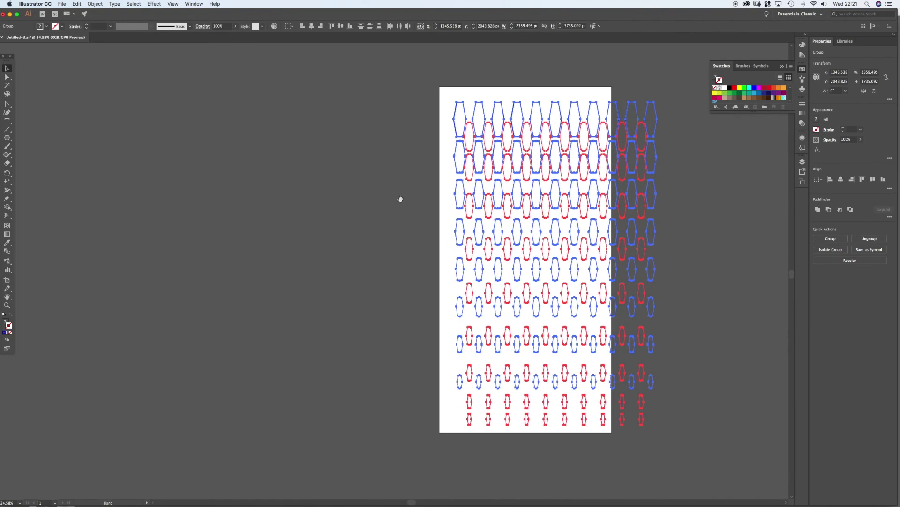
left_click_drag(376, 210, 261, 209)
scroll(279, 205, "up", 2)
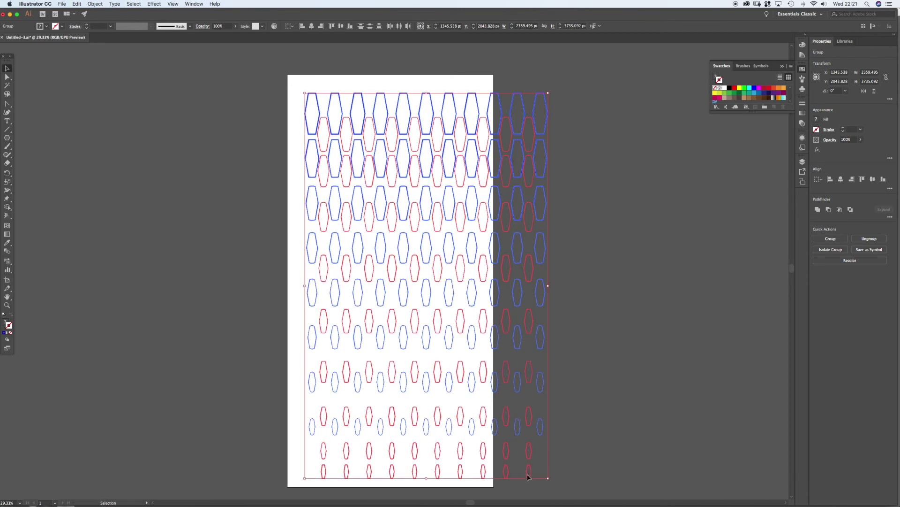
- Switch to Photoshop and create a new blank document
mouse_move(558, 496)
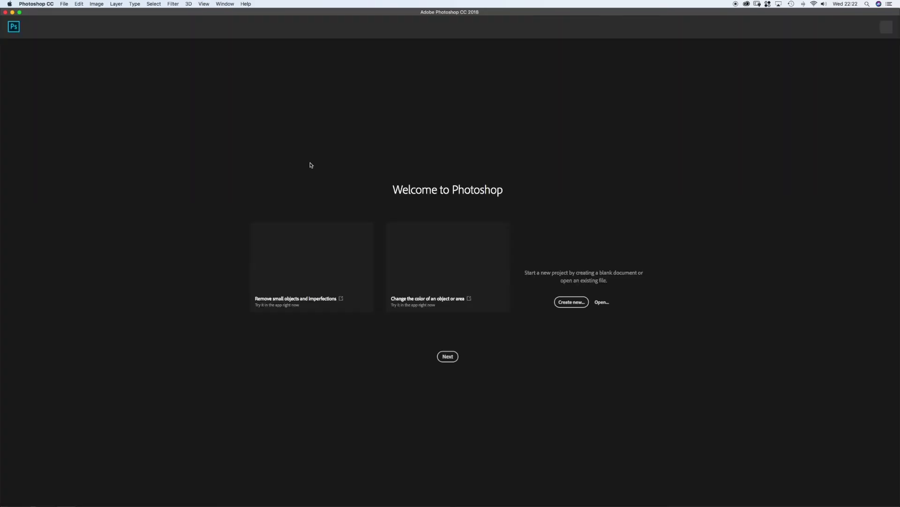
left_click(571, 303)
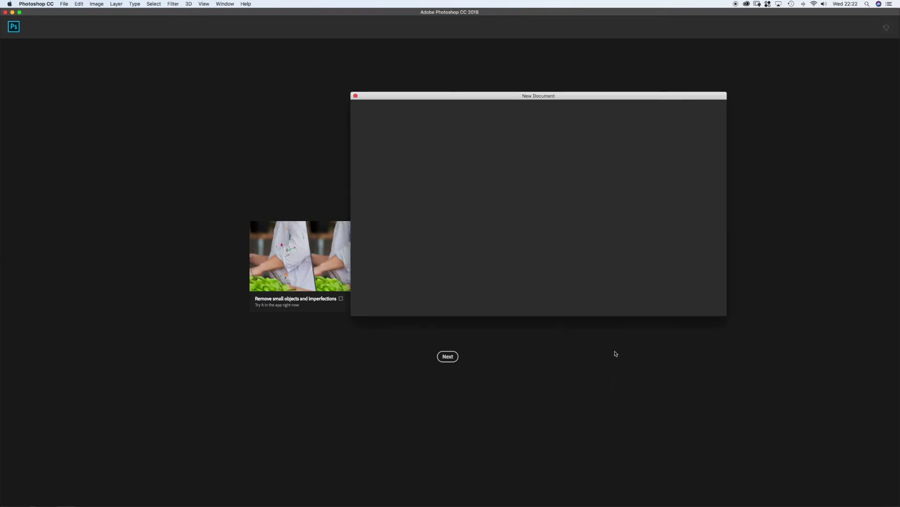
left_click(709, 304)
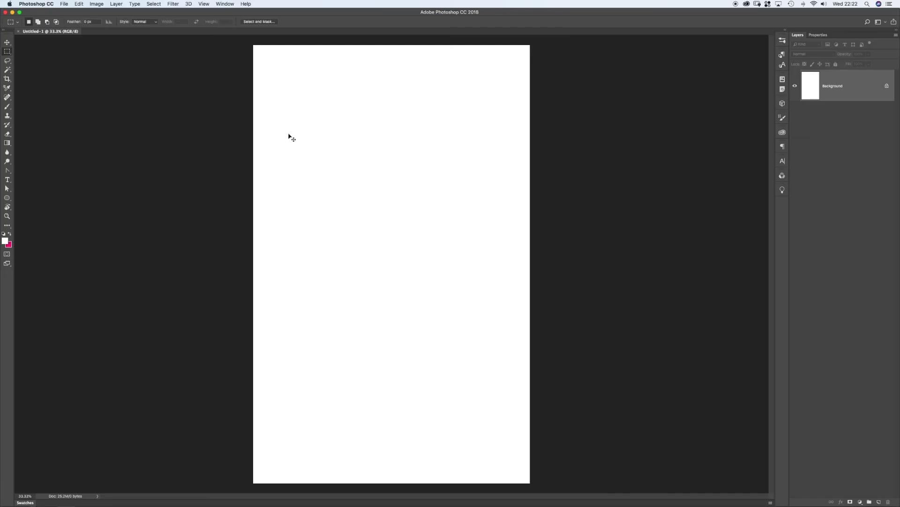
- Paste the copied hexagon pattern into the document as a shape layer
key("super+v")
left_click(575, 133)
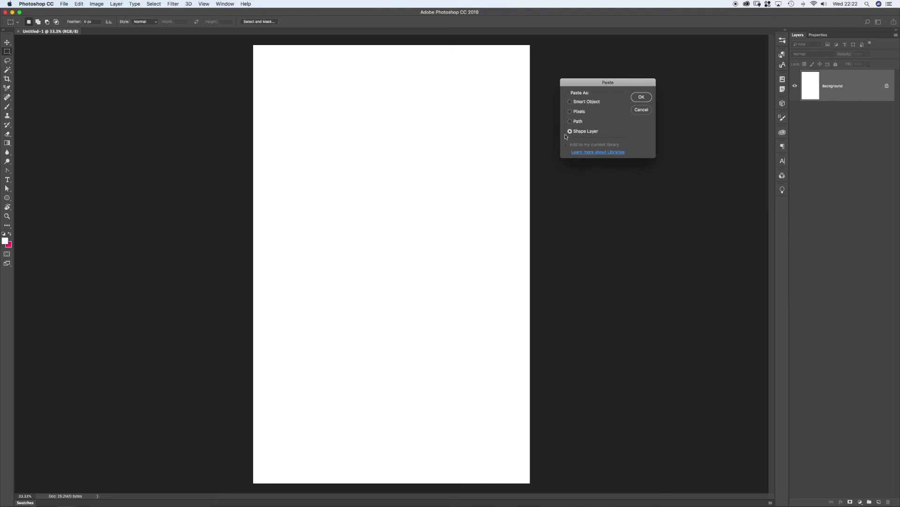
left_click(643, 97)
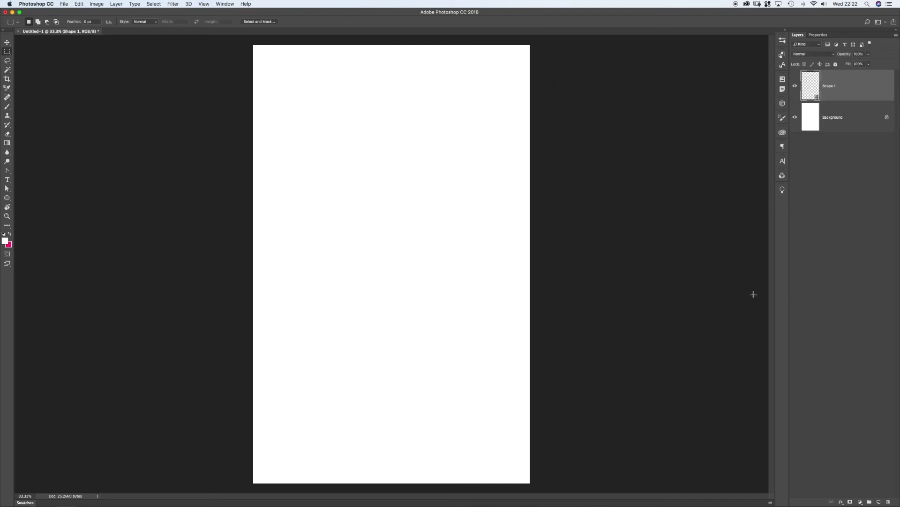
- Hide the Background layer and add a dark gray Solid Color fill layer beneath the pasted shape layer
left_click(796, 118)
left_click(830, 119)
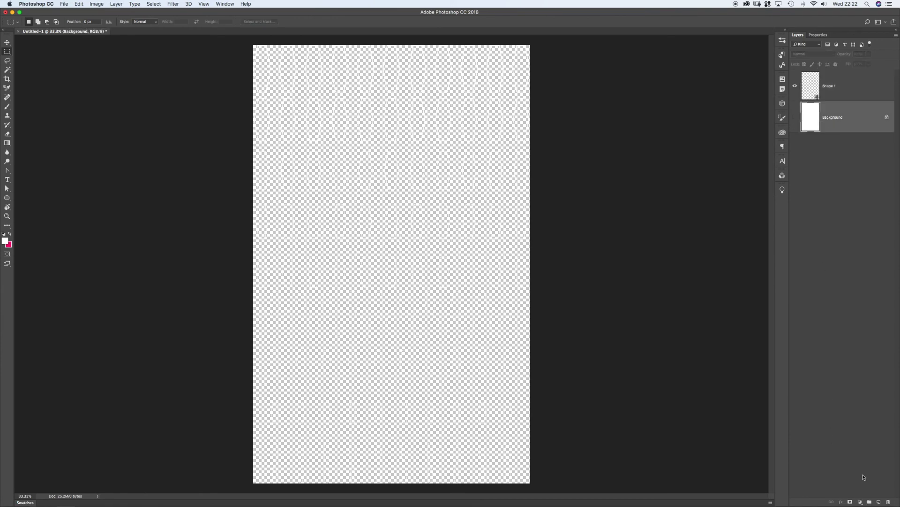
left_click(864, 502)
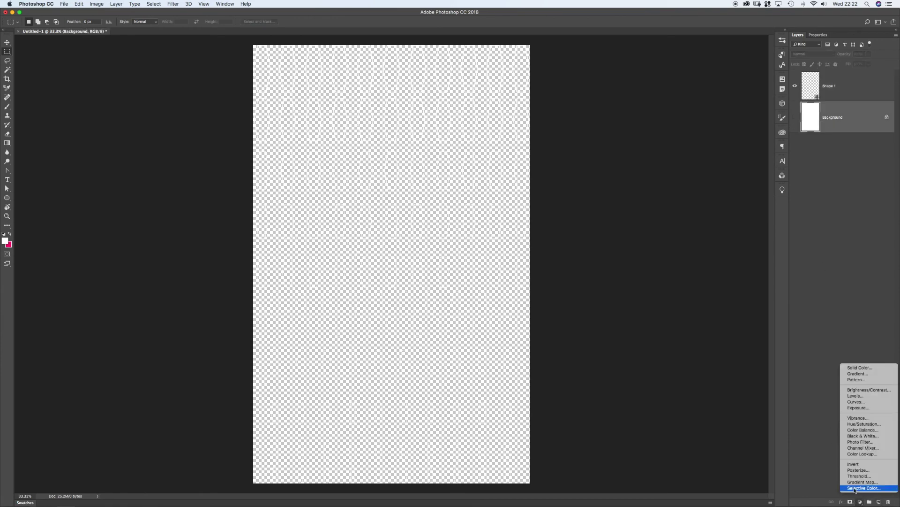
left_click(851, 371)
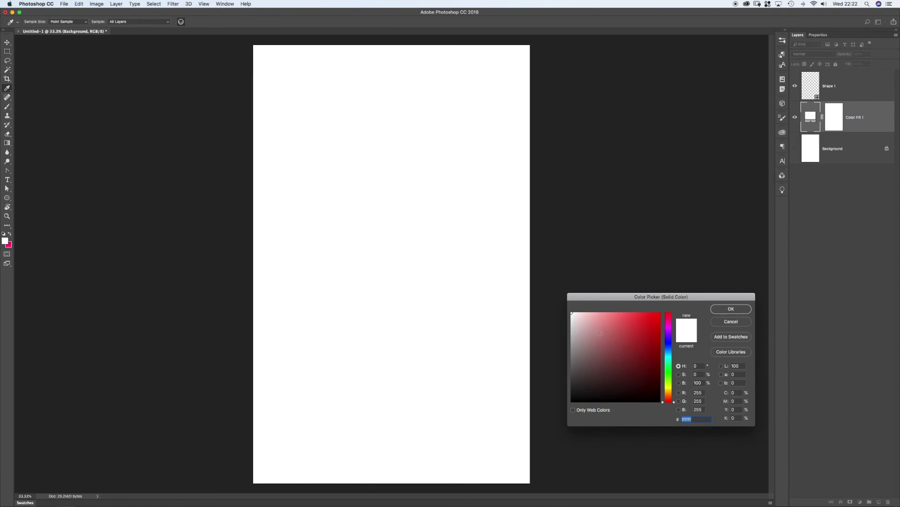
left_click(563, 375)
key("Return")
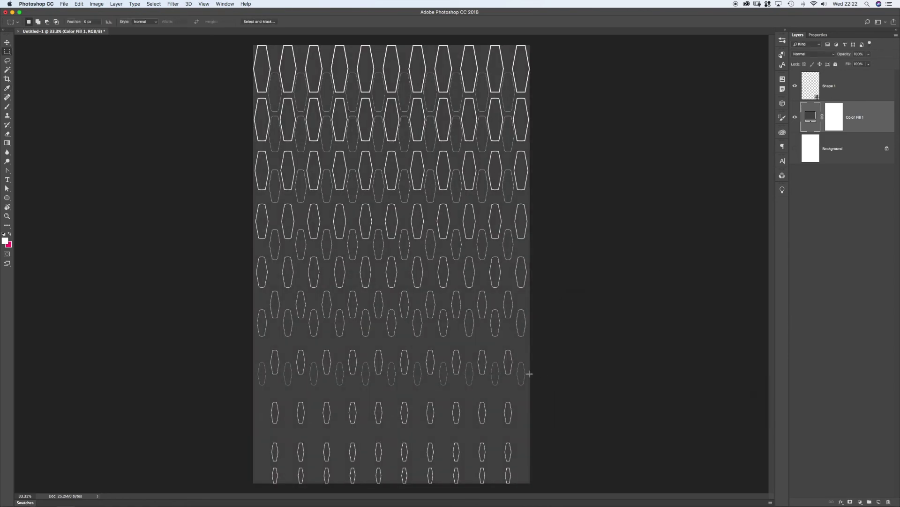
- Examine the pasted white hexagon pattern in full-screen mode, checking its outlines and rounded corners up close
key("f")
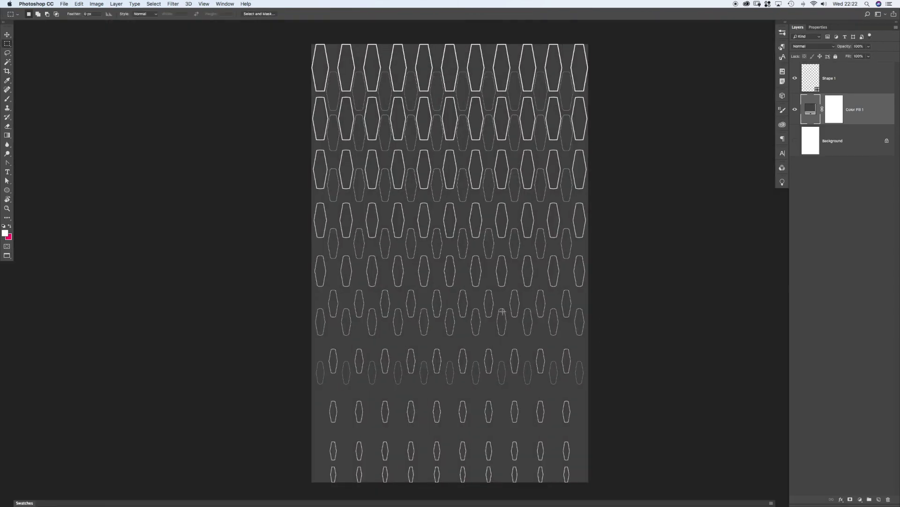
left_click_drag(520, 299, 528, 424)
left_click_drag(451, 169, 536, 315)
left_click(537, 315)
key("a")
left_click_drag(277, 155, 392, 231)
key("super+minus")
key("super+minus")
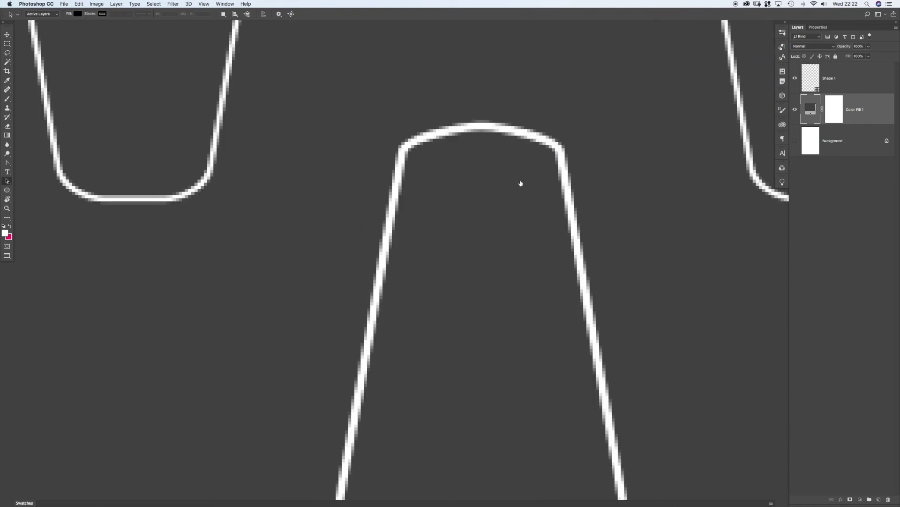
- Select the shape layer's paths to inspect their vector edges, then deselect them and look over the whole pattern
left_click(596, 164)
left_click_drag(454, 135, 467, 166)
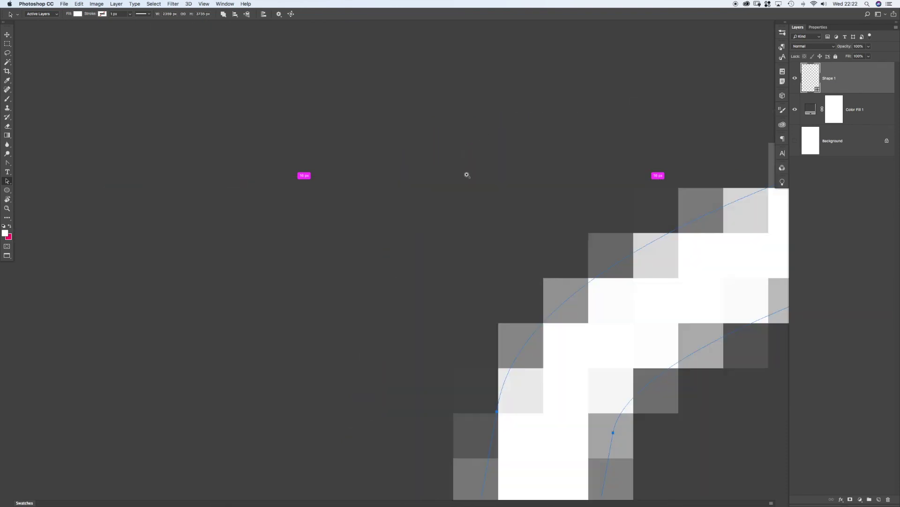
left_click_drag(446, 217, 299, 202)
left_click(288, 199)
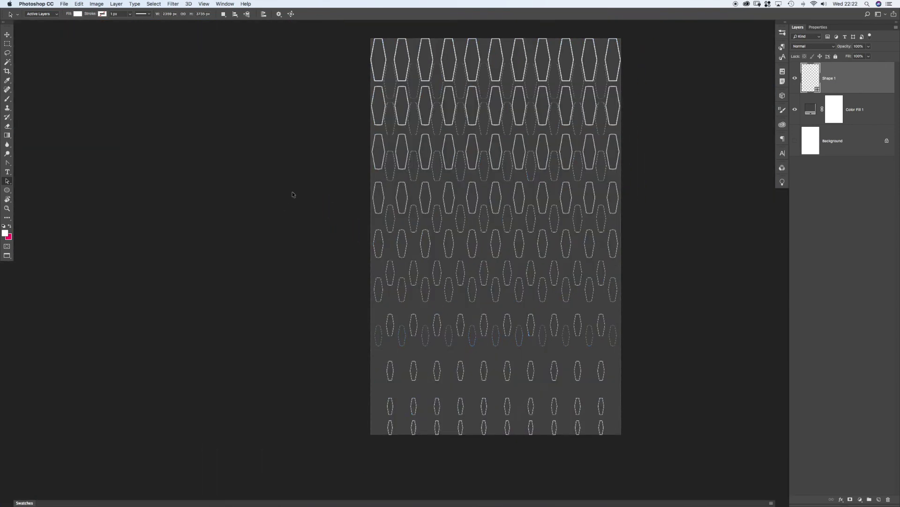
left_click_drag(383, 138, 350, 195)
left_click_drag(393, 160, 416, 158)
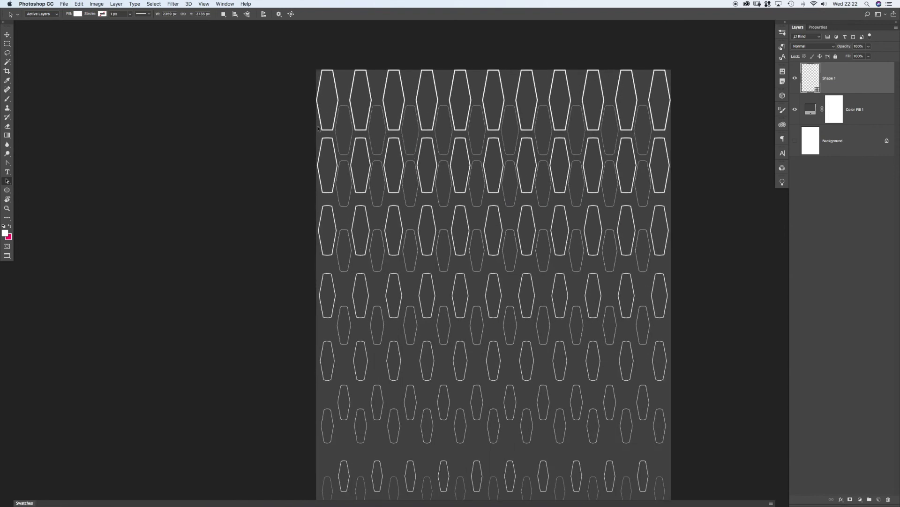
- Try a dark red fill color on the hexagon pattern's shape layer
left_click_drag(272, 110, 283, 110)
left_click_drag(431, 214, 405, 215)
left_click_drag(463, 279, 447, 188)
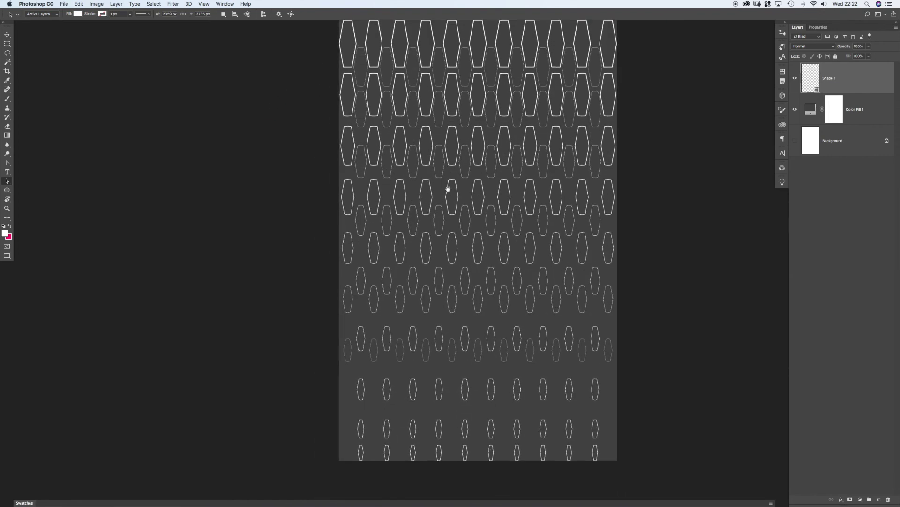
double_click(814, 81)
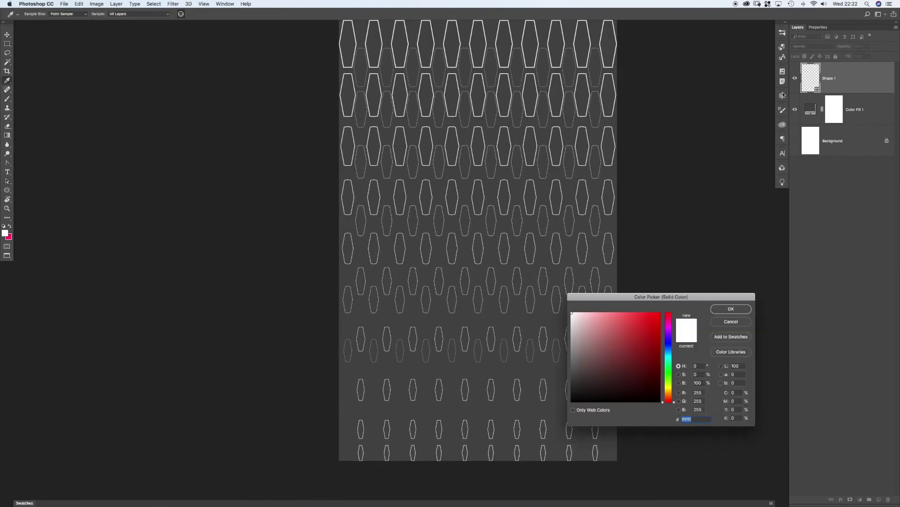
left_click(646, 335)
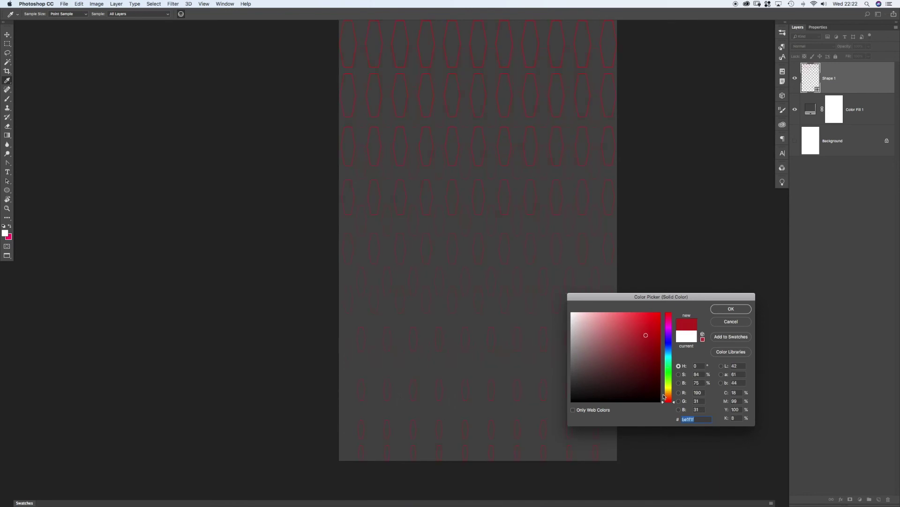
left_click(726, 322)
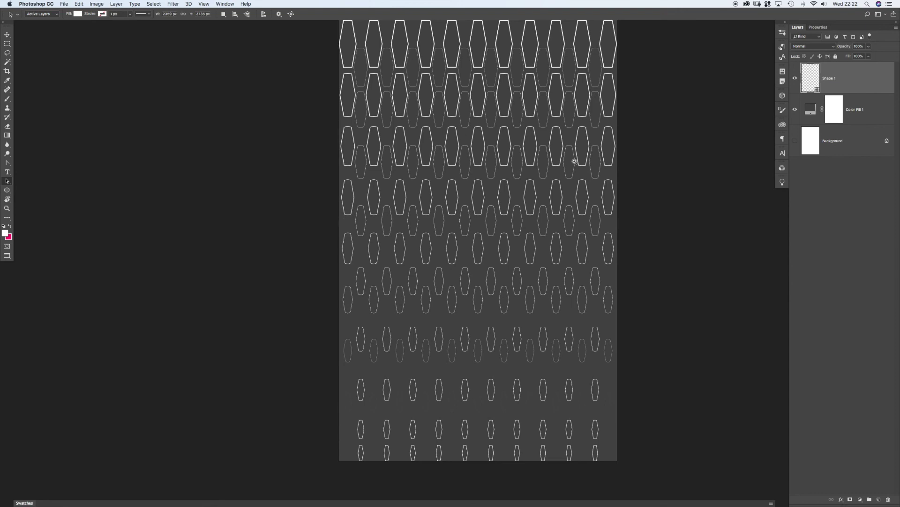
- Switch to Illustrator, examine the original outlined hexagon pattern's two staggered sets up close, and return to Photoshop
scroll(577, 160, "down", 1)
key("super+Tab")
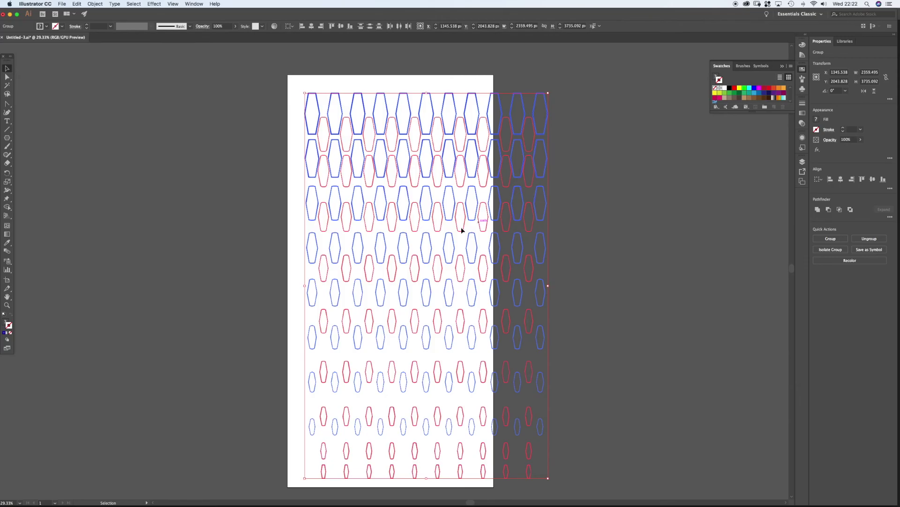
left_click(390, 223)
key("z")
left_click(412, 372)
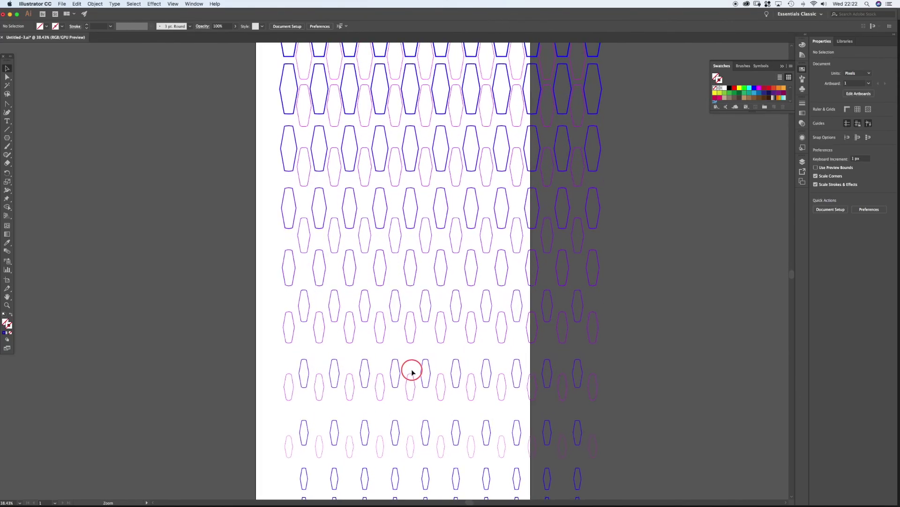
left_click_drag(357, 225, 499, 167)
key("space")
left_click_drag(497, 354, 494, 253)
left_click_drag(494, 183, 471, 302)
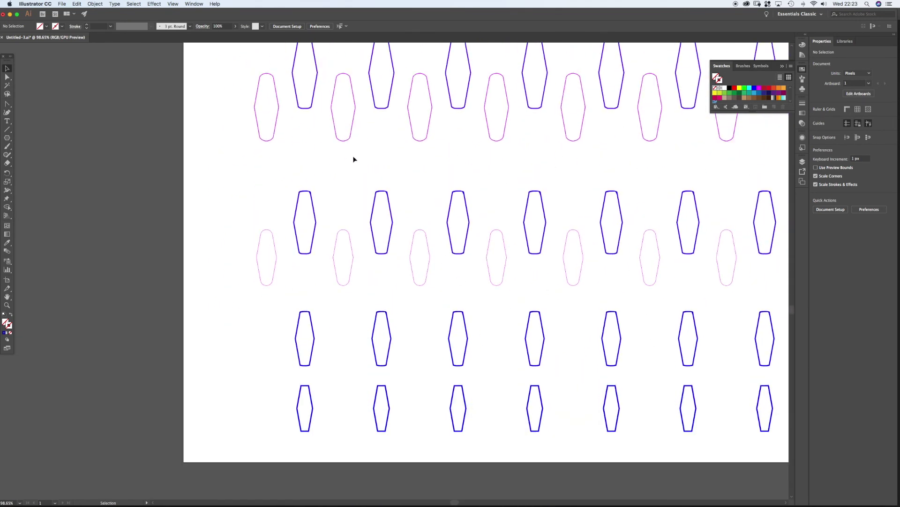
key("super+Tab")
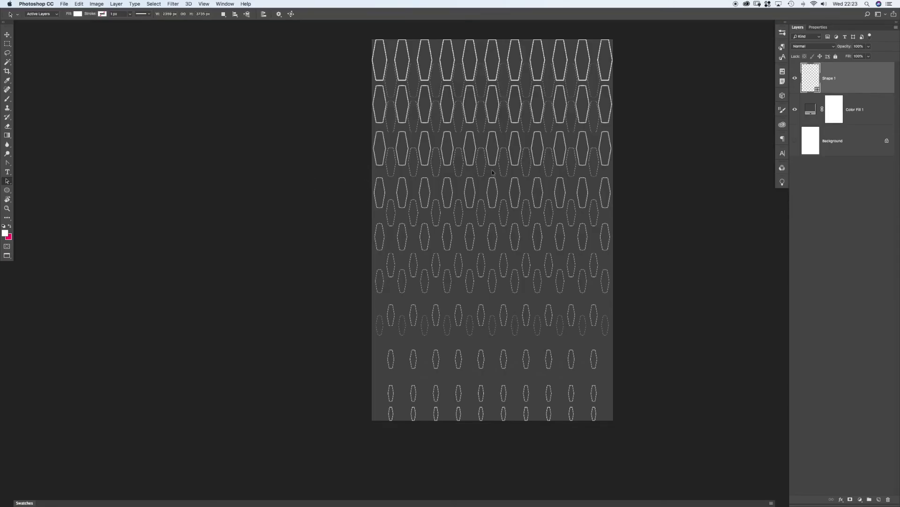
- Duplicate the Shape 1 layer beneath the original and hide the original
left_click_drag(676, 109, 676, 138)
left_click(842, 87)
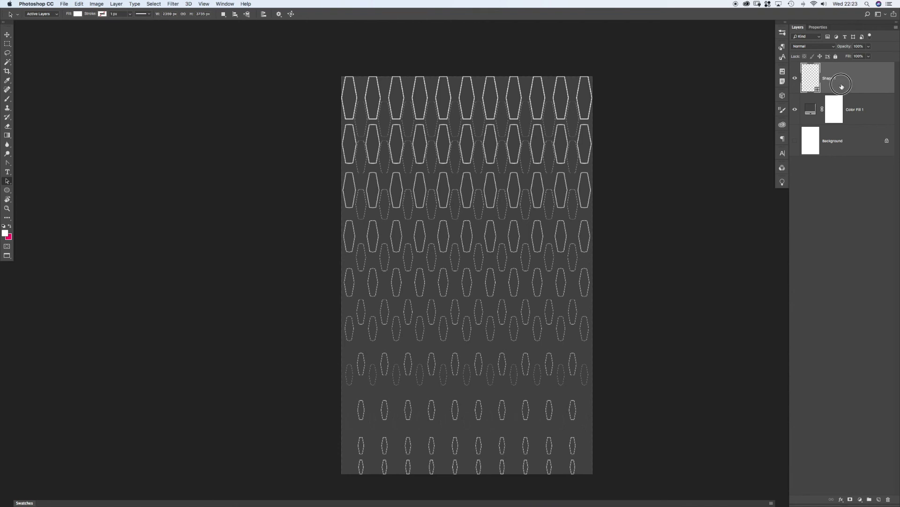
left_click_drag(840, 78, 838, 105)
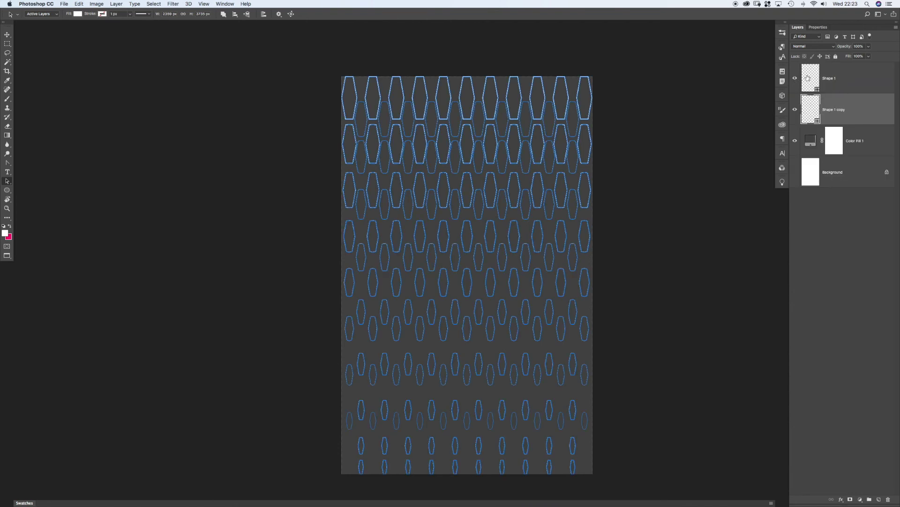
key("v")
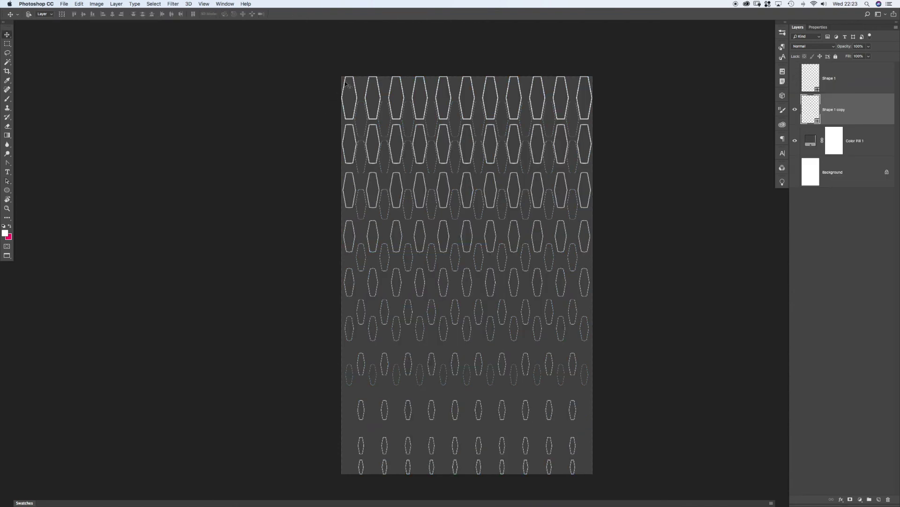
- Delete the top row of thick-outlined hexagons from the duplicated shape layer with the Direct Selection tool
left_click_drag(324, 74, 372, 88)
key("a")
left_click(327, 73)
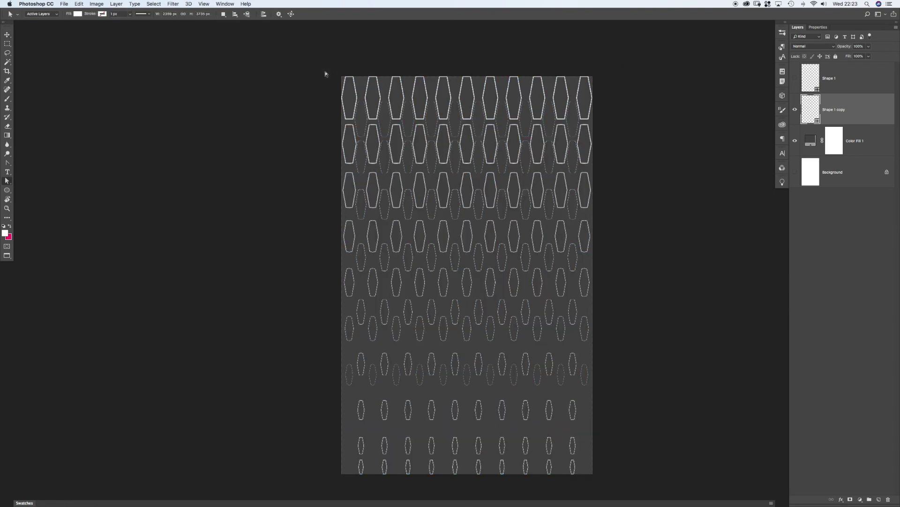
left_click_drag(320, 66, 620, 85)
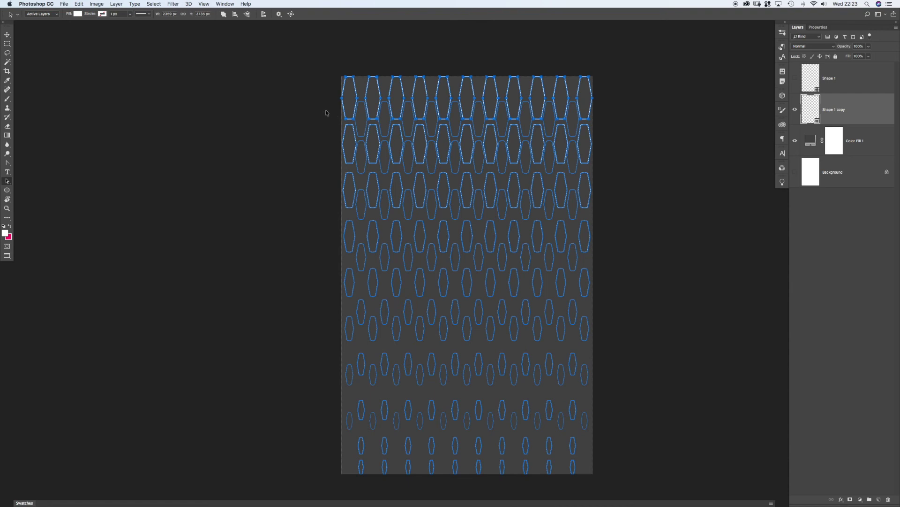
key("BackSpace")
left_click(331, 131)
- Delete the rest of the thick-outlined hexagon set from the duplicate column by column, keeping only the thin staggered set
left_click_drag(328, 114, 348, 451)
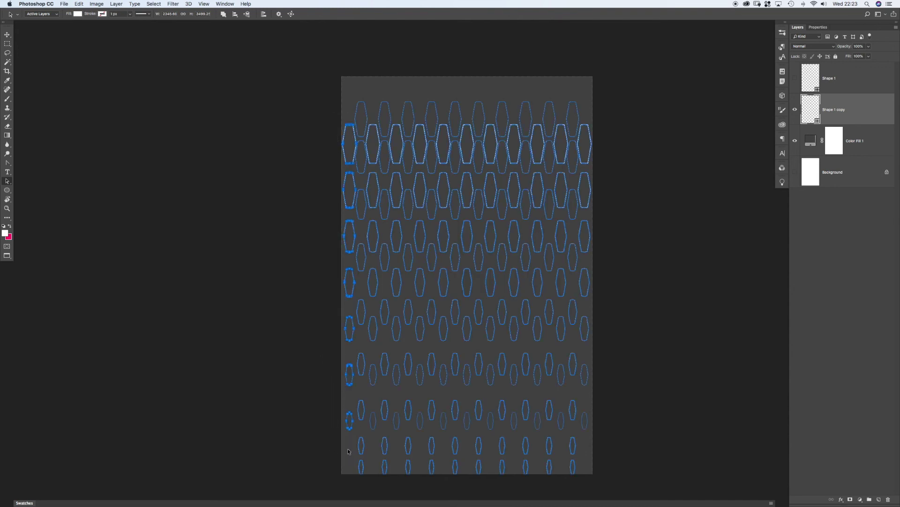
key("Delete")
left_click_drag(372, 115, 375, 473)
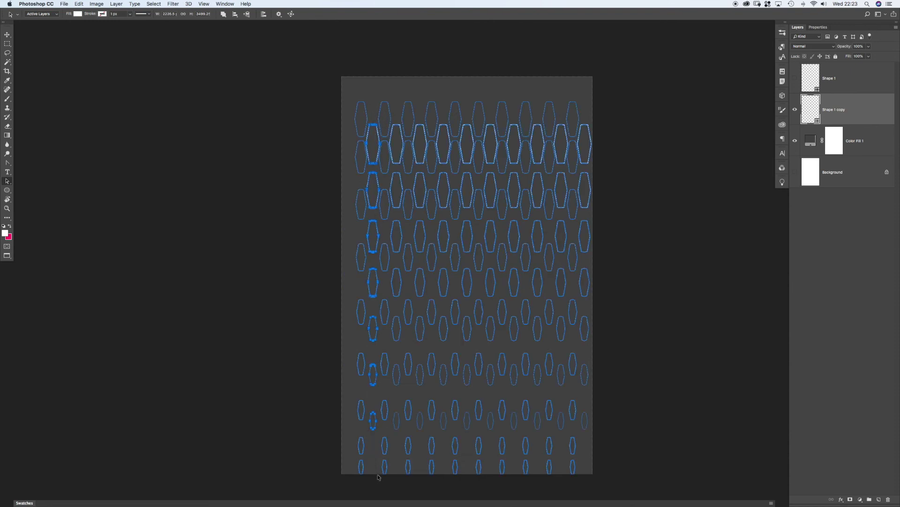
key("Delete")
left_click_drag(399, 113, 397, 471)
key("Delete")
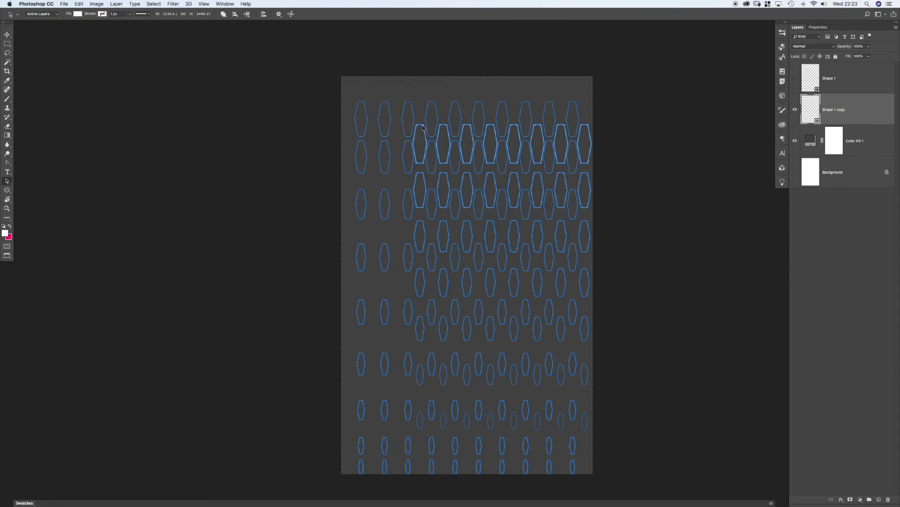
left_click_drag(421, 113, 419, 459)
key("Delete")
left_click_drag(442, 117, 441, 441)
key("Delete")
left_click_drag(469, 113, 462, 426)
key("Delete")
left_click_drag(491, 115, 491, 445)
key("Delete")
left_click_drag(515, 108, 515, 458)
key("Delete")
left_click_drag(539, 109, 543, 457)
key("Delete")
left_click_drag(561, 113, 565, 458)
key("Delete")
left_click_drag(596, 114, 584, 451)
key("Delete")
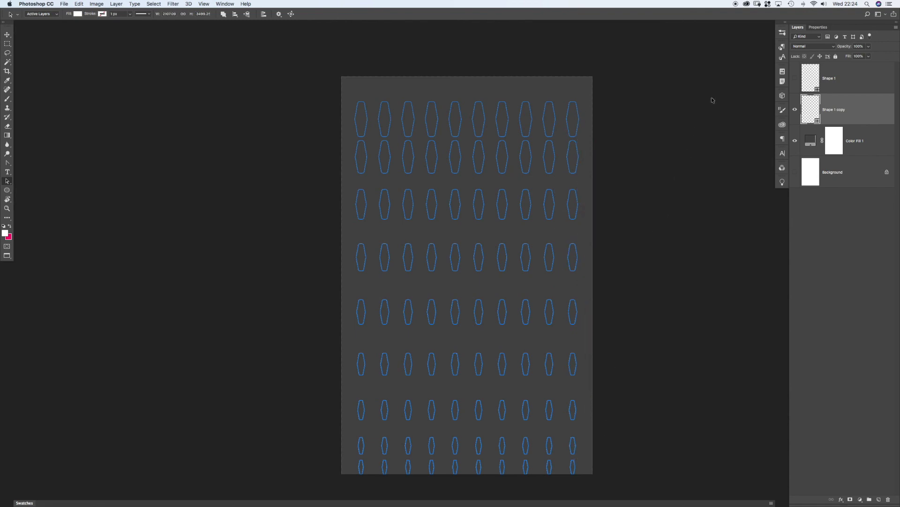
- With Shape 1 shown and its copy hidden, delete all ten columns of the thin staggered hexagons from Shape 1
left_click(795, 78)
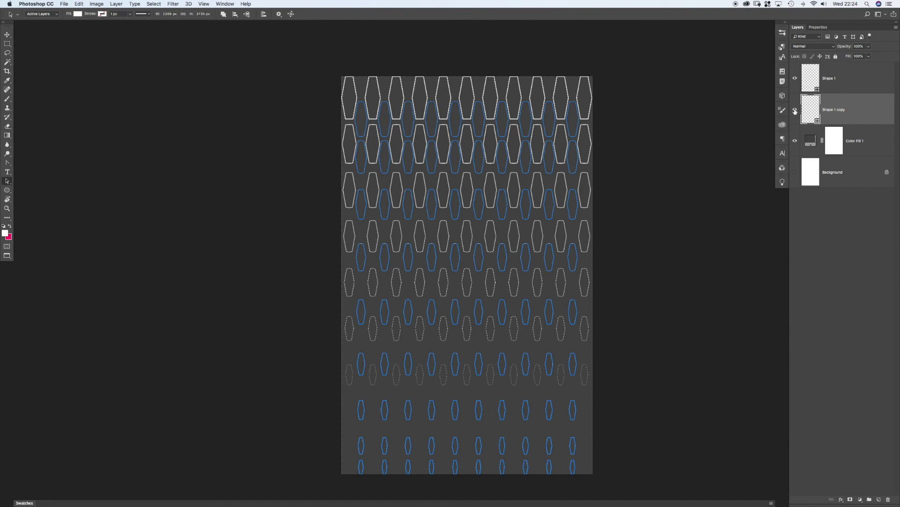
left_click(795, 109)
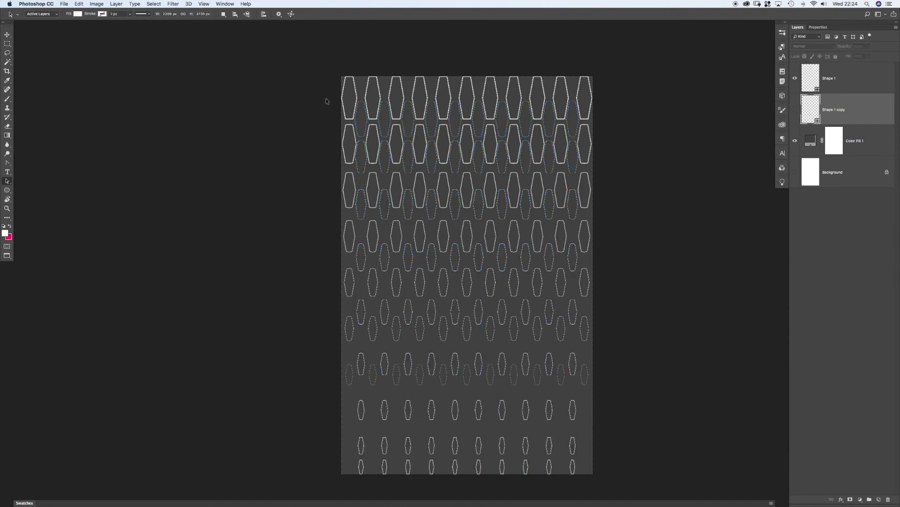
left_click(857, 73)
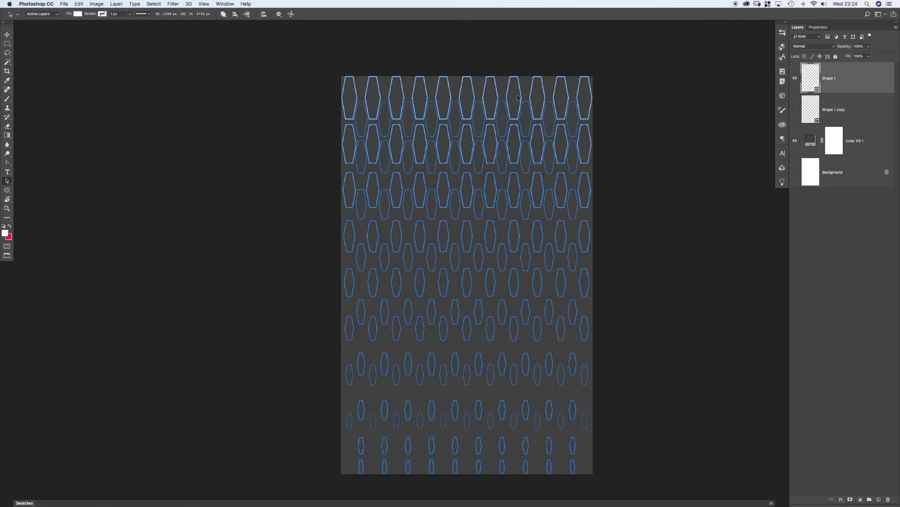
left_click_drag(359, 70, 362, 487)
left_click_drag(387, 70, 385, 478)
left_click_drag(411, 69, 409, 480)
left_click_drag(430, 69, 429, 480)
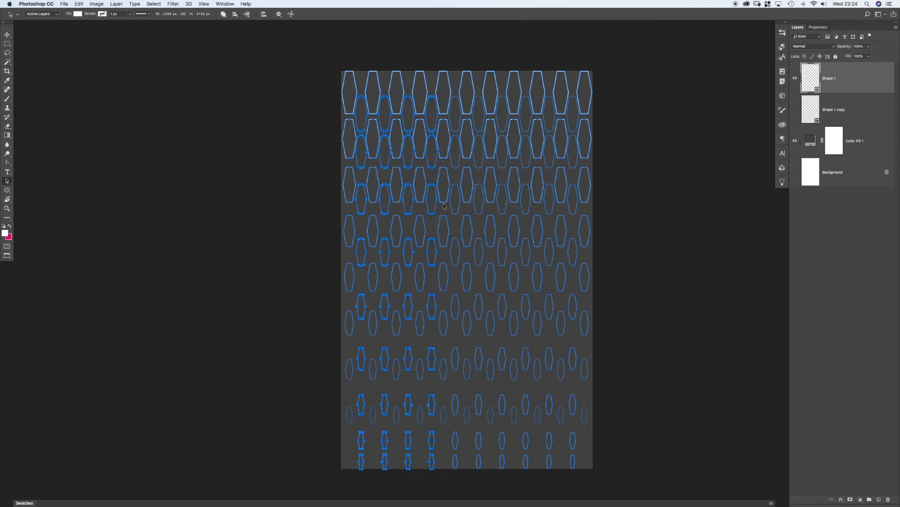
left_click_drag(457, 69, 455, 475)
left_click_drag(481, 68, 476, 466)
left_click_drag(503, 72, 500, 475)
left_click_drag(525, 67, 527, 477)
left_click_drag(546, 67, 548, 473)
left_click_drag(570, 68, 574, 478)
key("Delete")
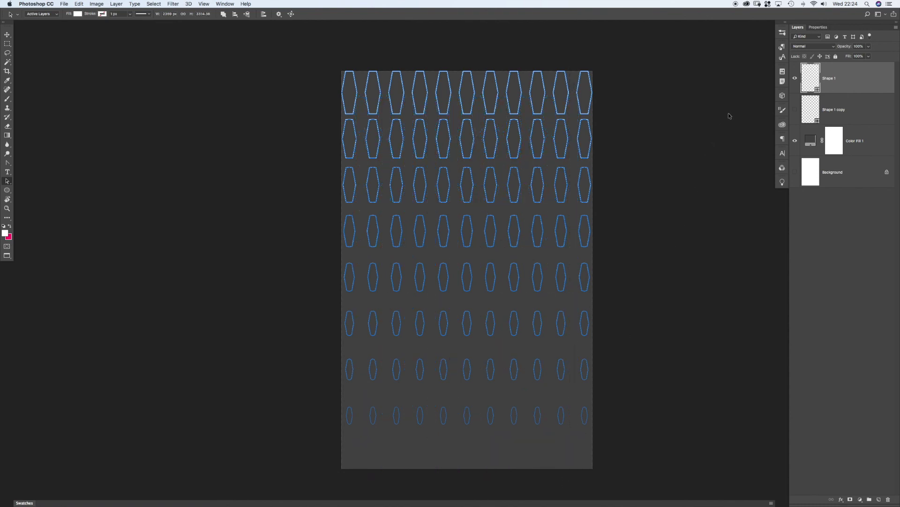
- Show the Shape 1 copy layer again and select a thick hexagon's points up close to check the two sets are separate
left_click(795, 110)
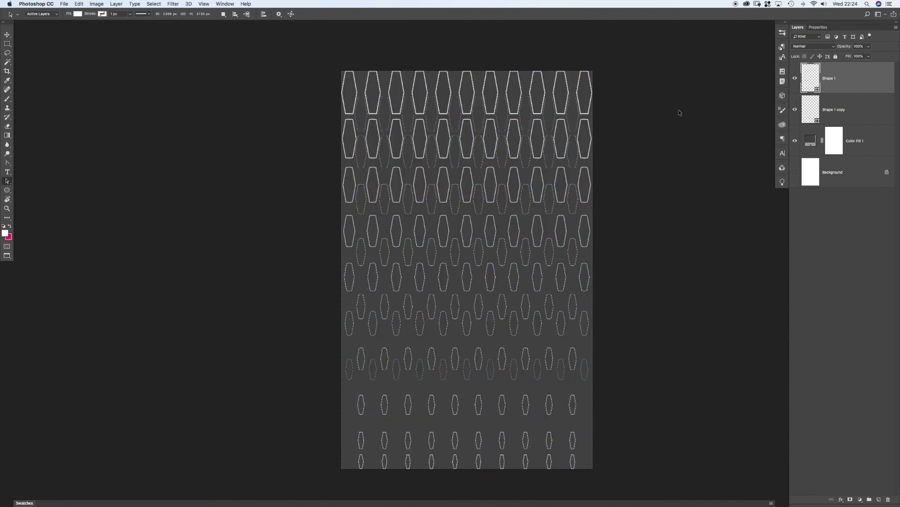
left_click_drag(472, 215, 463, 251)
left_click(417, 400)
scroll(410, 281, "down", 1)
left_click_drag(497, 162, 480, 80)
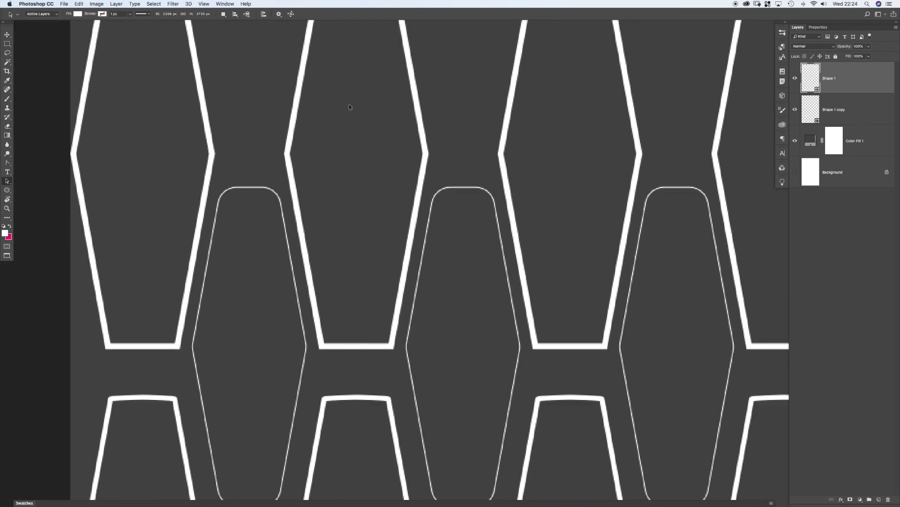
left_click_drag(371, 117, 488, 266)
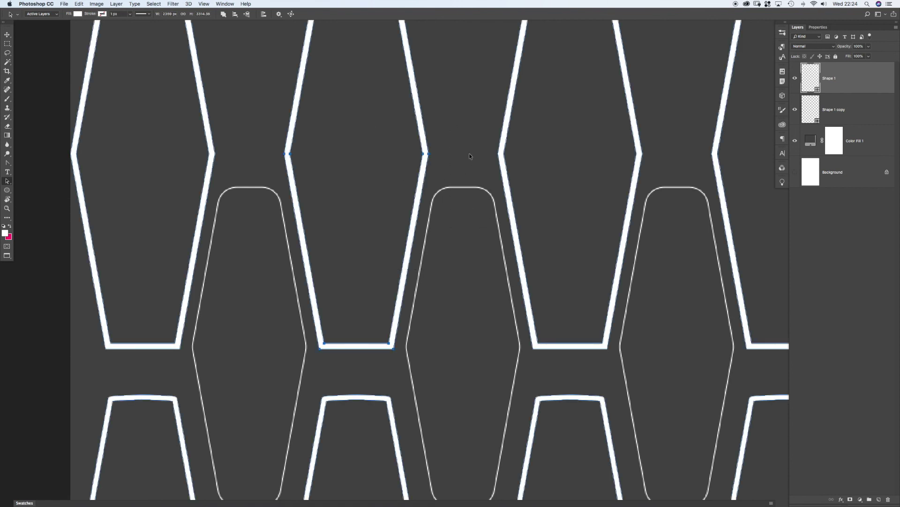
- Give the Shape 1 copy layer's thin hexagons a linear gradient fill using the red-to-green preset
left_click(811, 104)
left_click_drag(485, 175, 342, 171)
left_click(550, 208, "alt")
left_click_drag(549, 208, 473, 124)
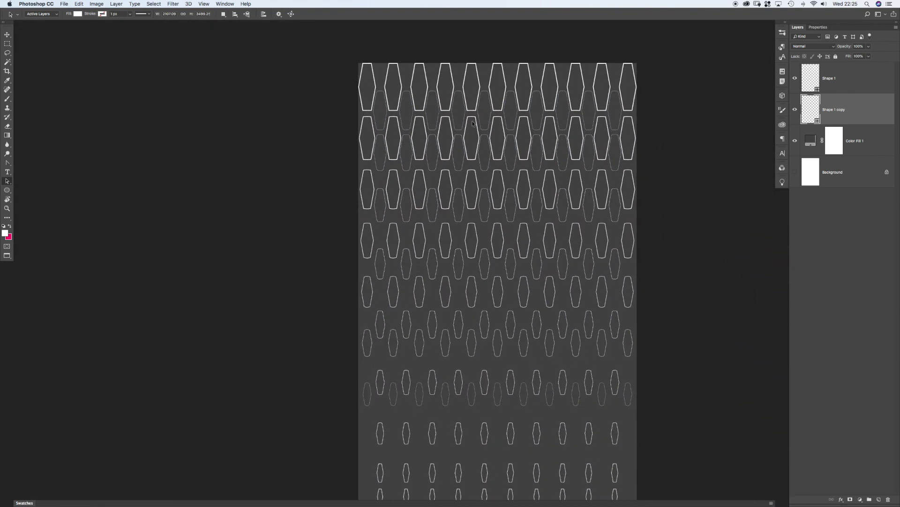
left_click(76, 14)
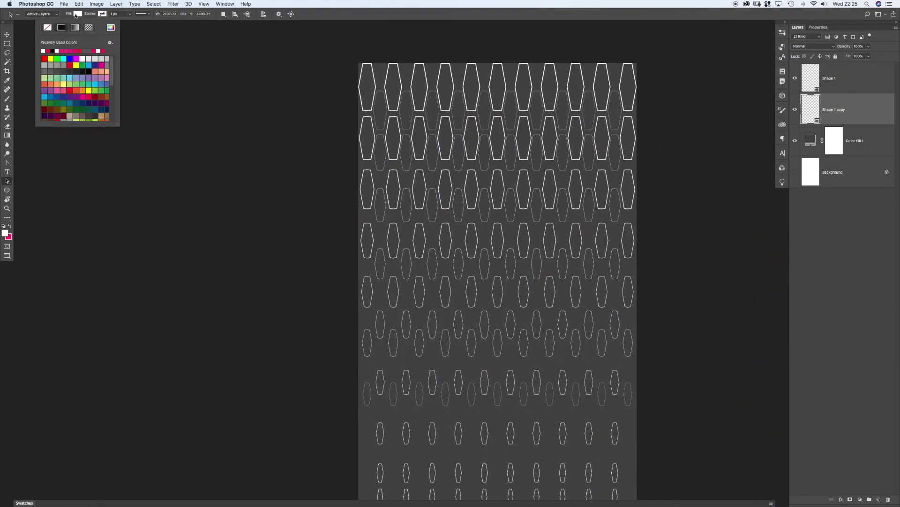
left_click(75, 27)
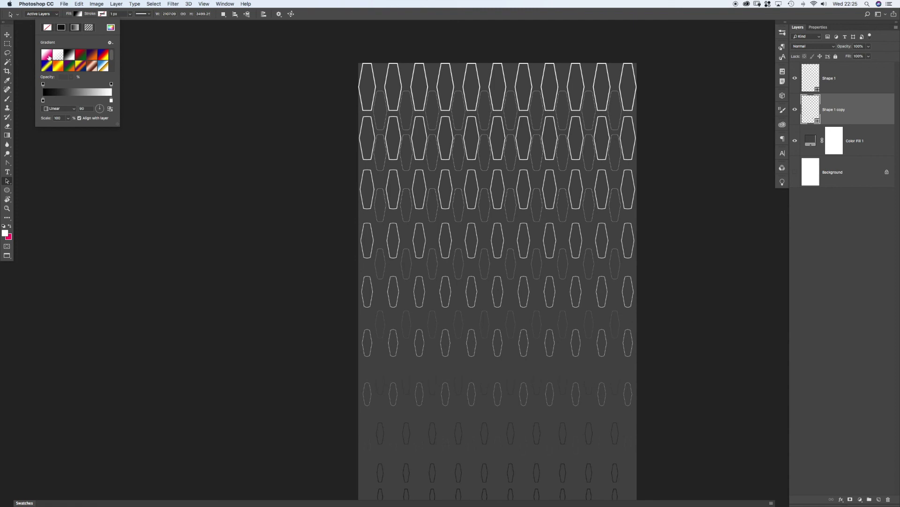
left_click(80, 55)
left_click_drag(300, 255, 408, 143)
- Edit the Shape 1 copy gradient by recoloring its green end stop with the brownish red sampled from the gradient's middle
double_click(811, 111)
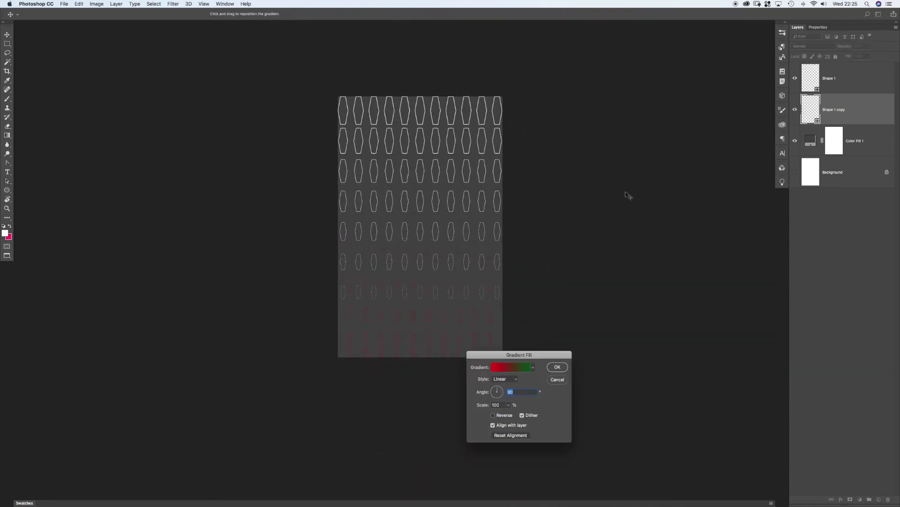
left_click(525, 367)
left_click(745, 299)
left_click(667, 290)
- Set the gradient's first color stop to a deeper red and apply the edited gradient fill
left_click(608, 299)
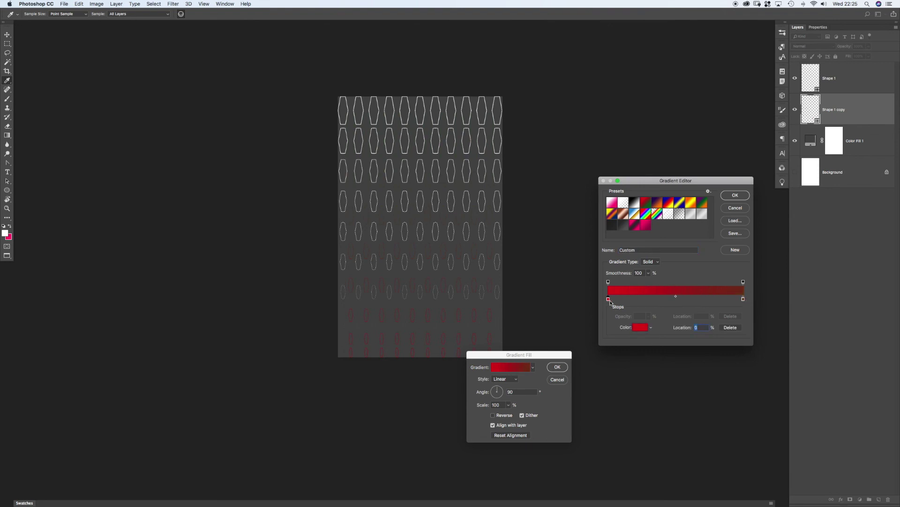
left_click(638, 328)
left_click_drag(653, 321, 661, 337)
left_click(733, 308)
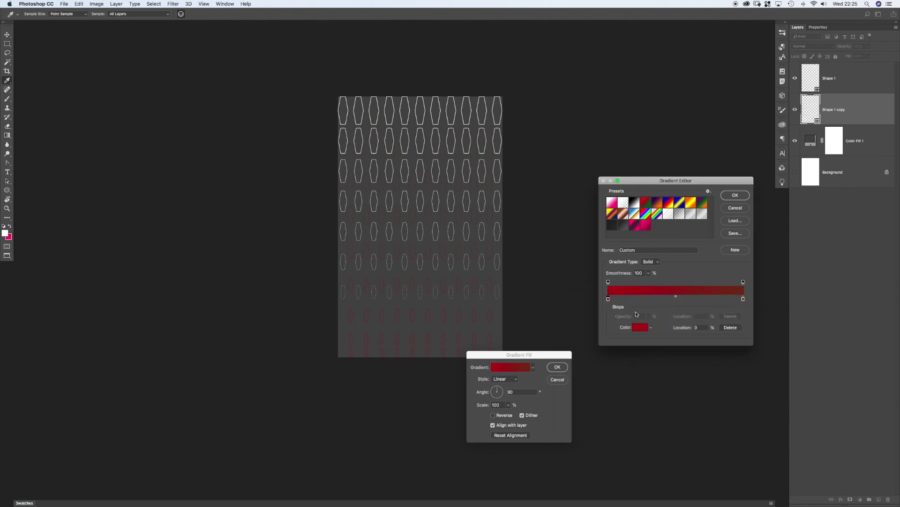
key("Return")
key("Return")
- Darken the Color Fill 1 background layer to 323232
double_click(811, 141)
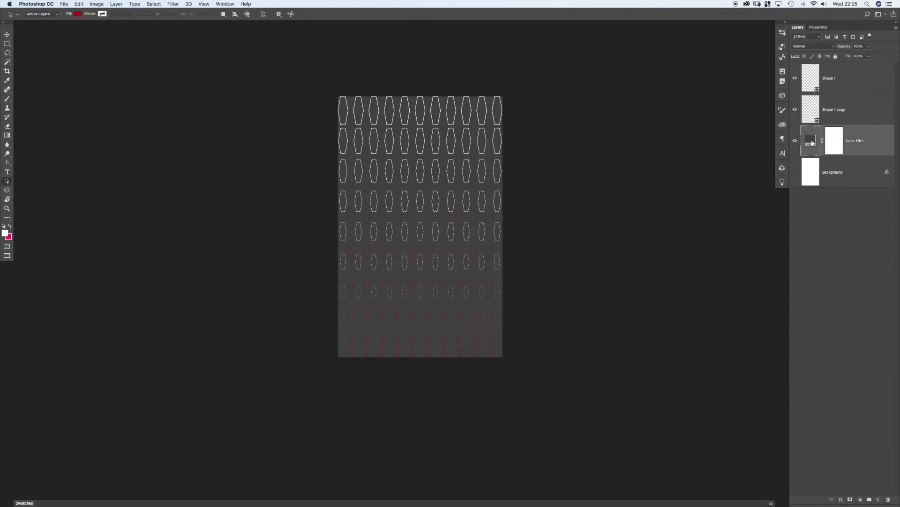
left_click_drag(571, 378, 567, 382)
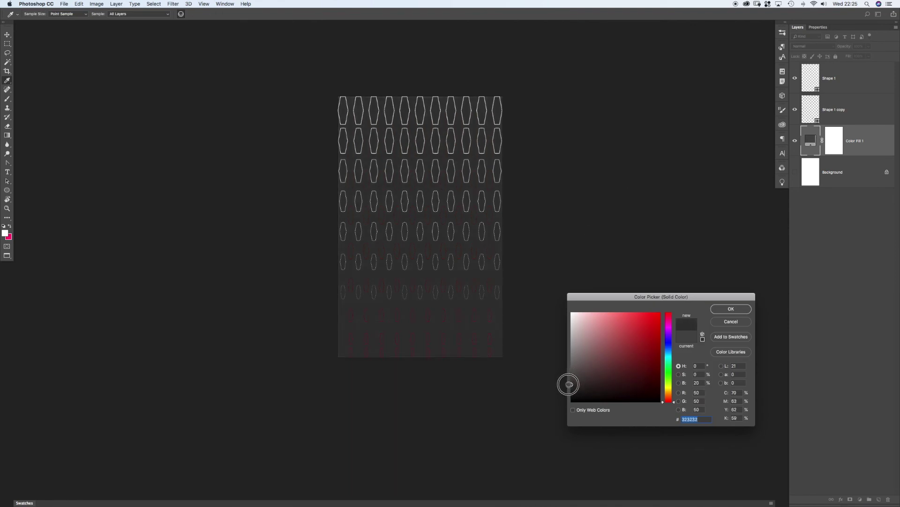
key("Return")
left_click(443, 307)
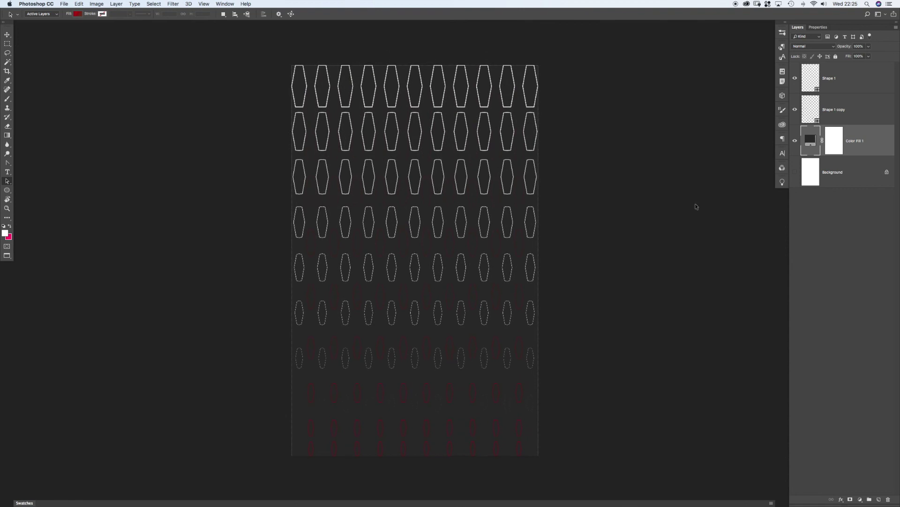
- Recolor the end stop of the Shape 1 copy layer's gradient to bright blue 00a8ff
double_click(811, 112)
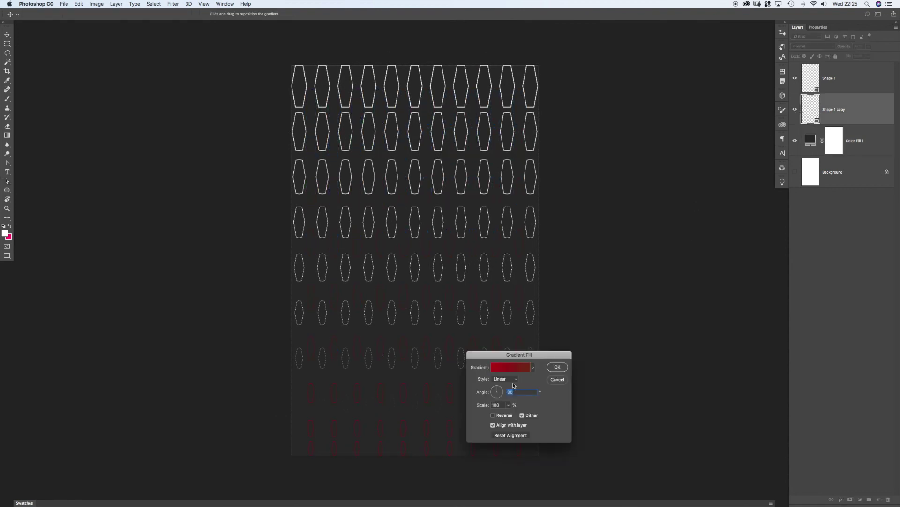
left_click(529, 368)
left_click(744, 298)
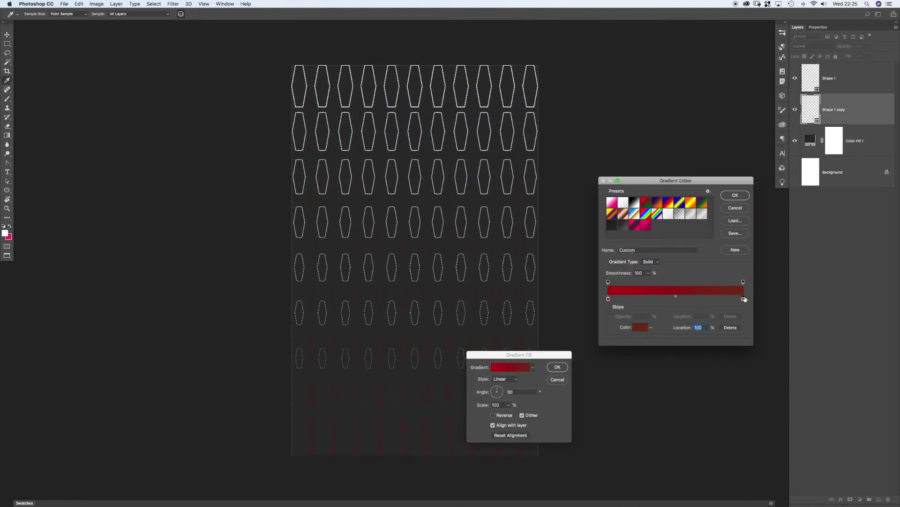
left_click(636, 330)
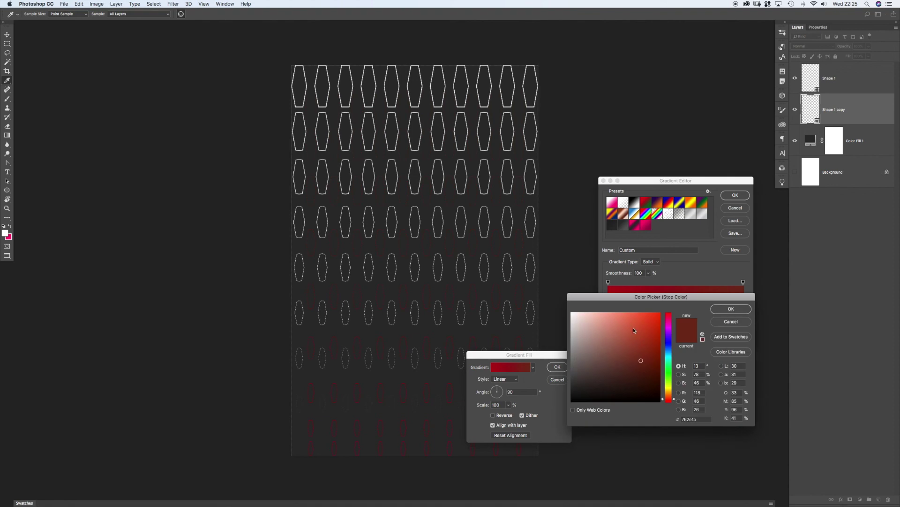
left_click(668, 352)
mouse_move(648, 334)
left_mouse_down()
mouse_move(660, 308)
mouse_move(708, 301)
left_mouse_up()
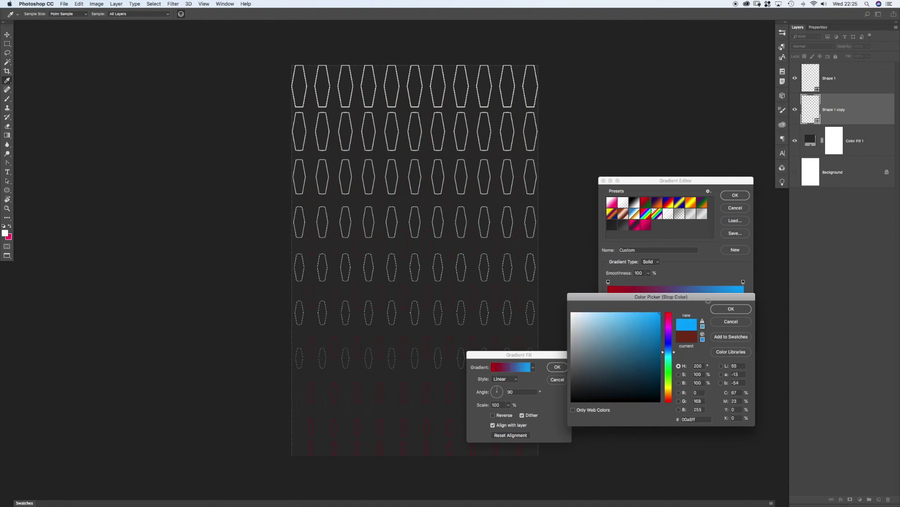
left_click(731, 309)
- Change the gradient's first color stop to a vivid magenta and apply the gradient fill to Shape 1 copy
double_click(608, 299)
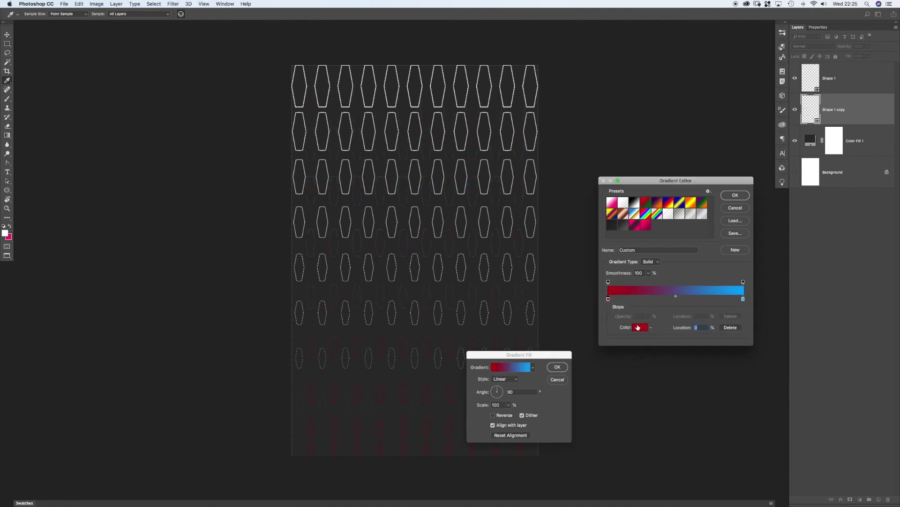
mouse_move(664, 347)
left_mouse_down()
mouse_move(670, 325)
mouse_move(662, 297)
mouse_move(671, 323)
left_mouse_up()
key("Return")
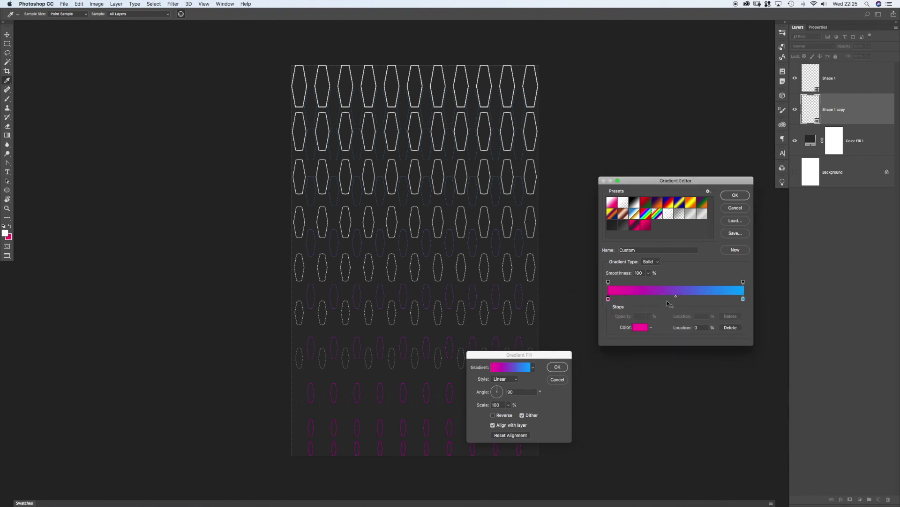
key("Return")
key("Return")
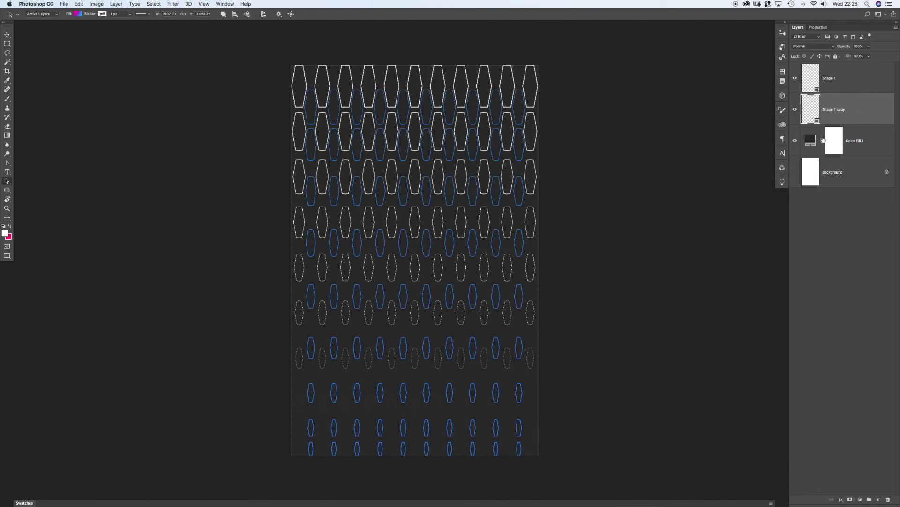
- Copy the shape attributes of Shape 1 copy and paste them onto the Shape 1 layer
right_click(854, 110)
left_click(780, 278)
right_click(846, 78)
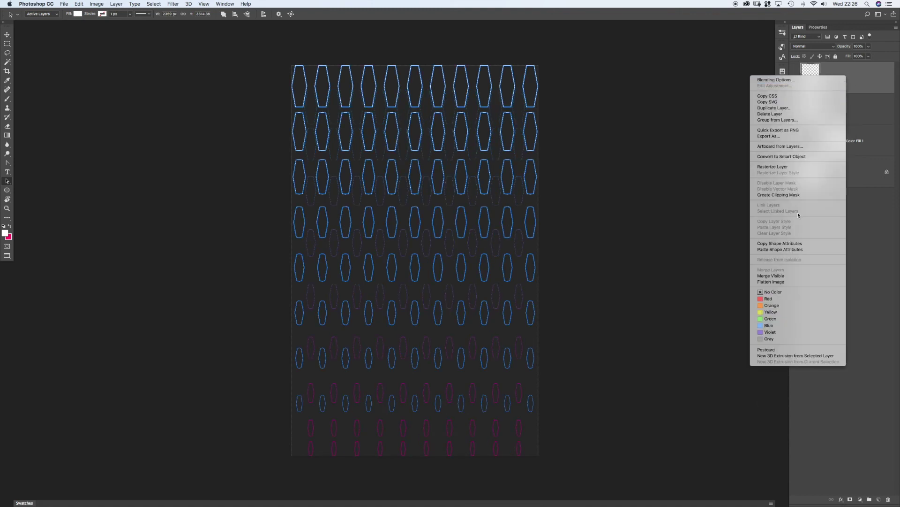
left_click(788, 251)
- Reverse the Shape 1 layer's gradient fill and apply it
double_click(808, 75)
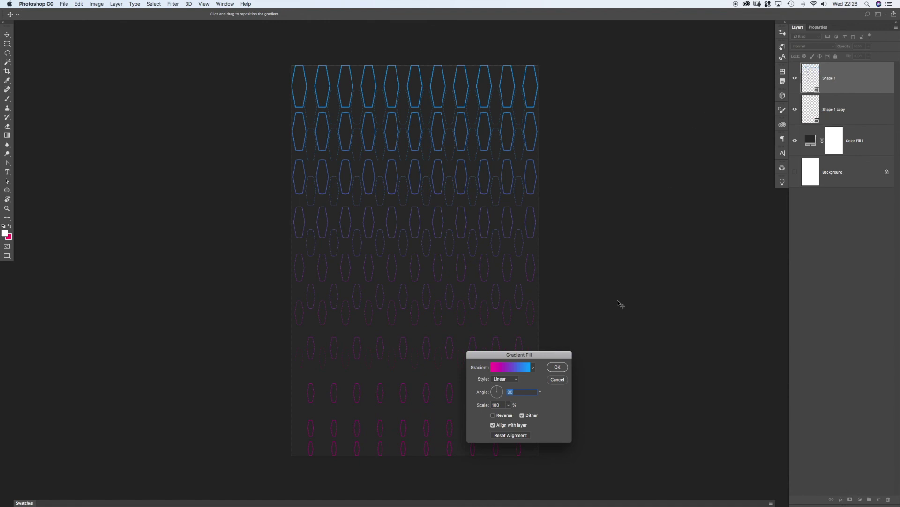
left_click(492, 415)
left_click(558, 367)
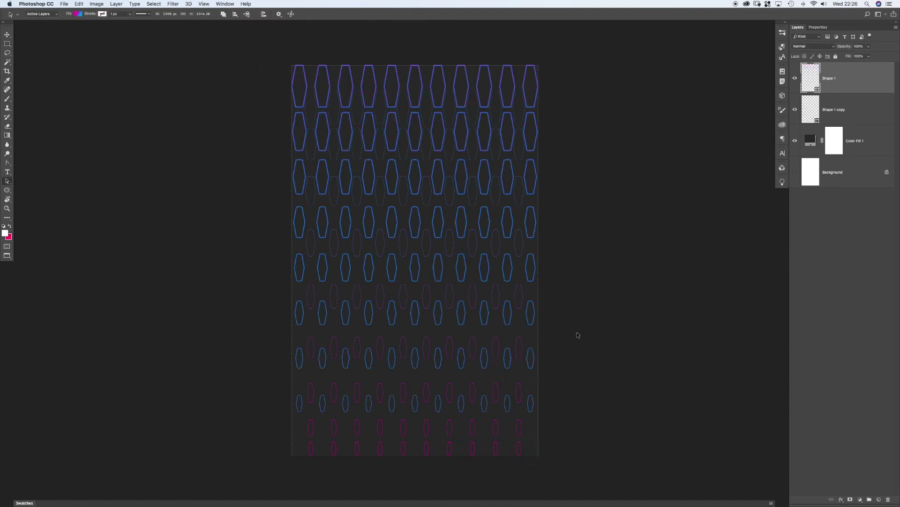
- Examine the gradient-colored hexagon pattern up close and as a whole in full-screen view
scroll(388, 275, "up", 2)
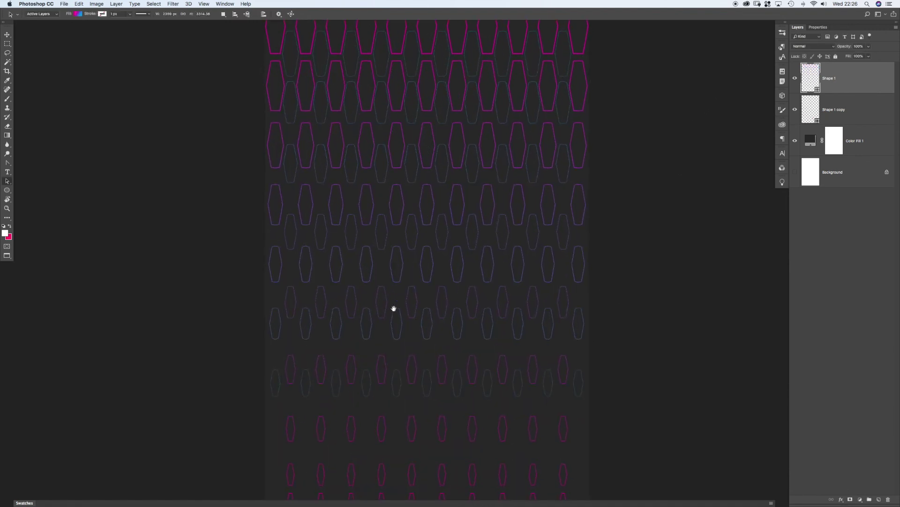
key("f")
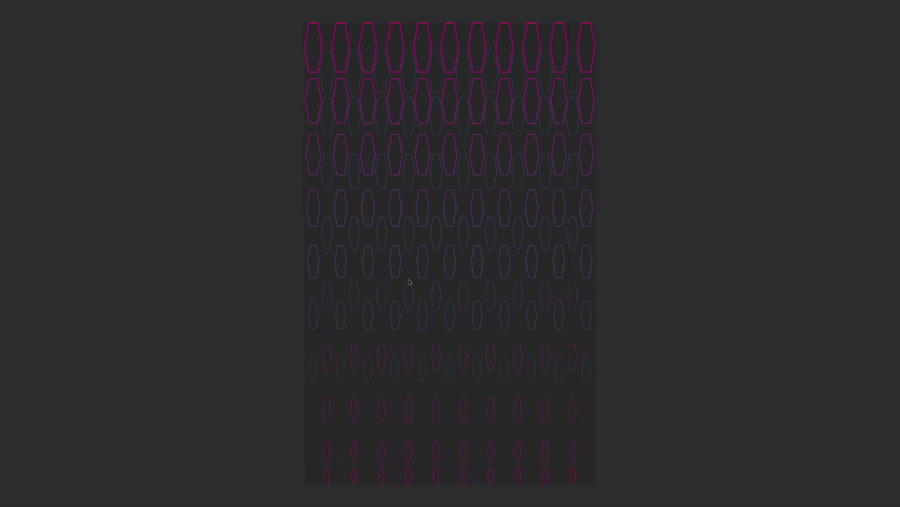
scroll(460, 275, "up", 6)
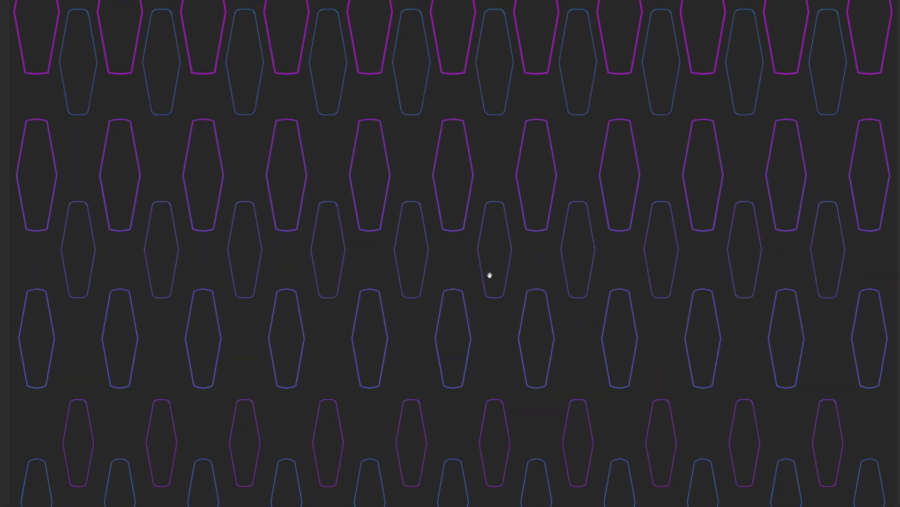
scroll(477, 315, "down", 6)
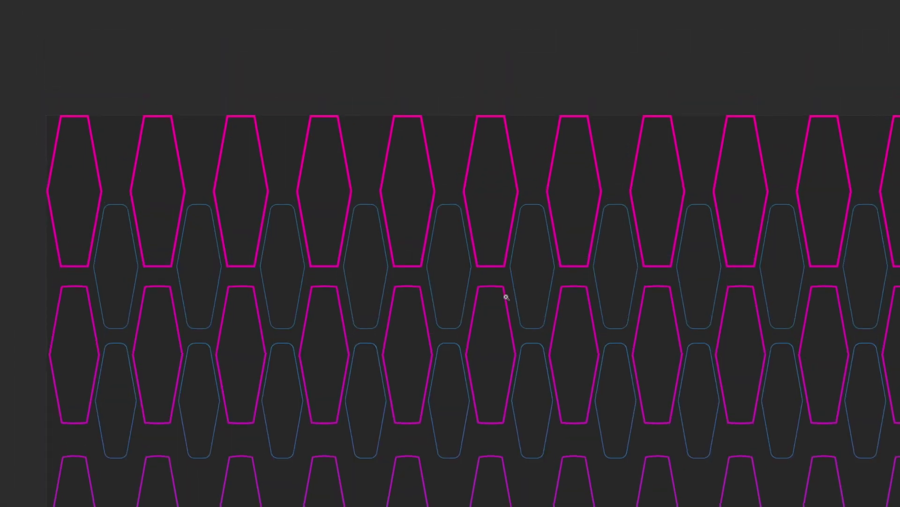
left_click_drag(479, 323, 452, 141)
mouse_move(484, 274)
left_mouse_down()
mouse_move(500, 272)
mouse_move(499, 283)
mouse_move(488, 281)
left_mouse_up()
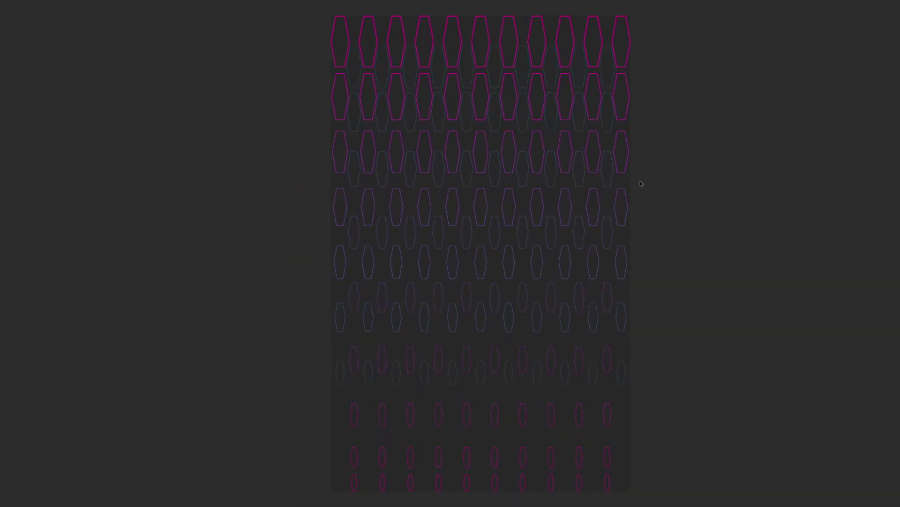
key("f")
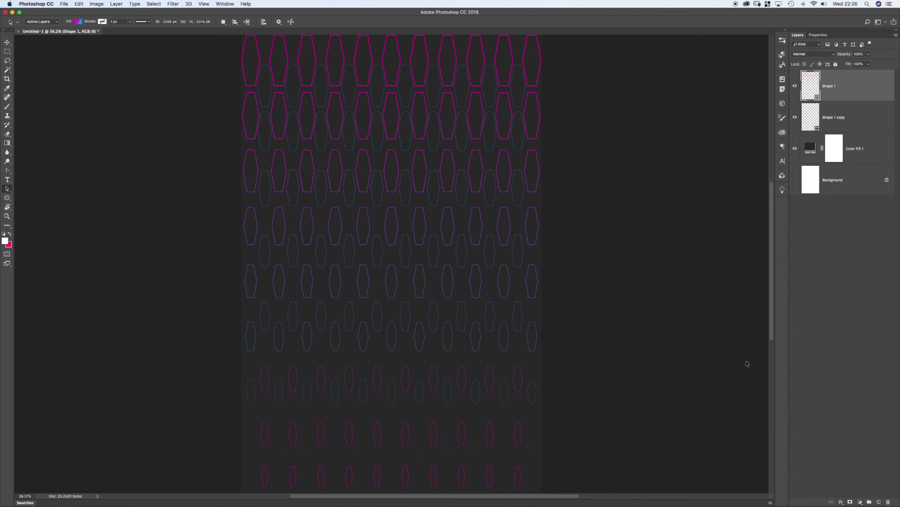
- Duplicate the Shape 1 and Shape 1 copy layers, hide the two originals, and group the duplicates
left_click(846, 118, "shift")
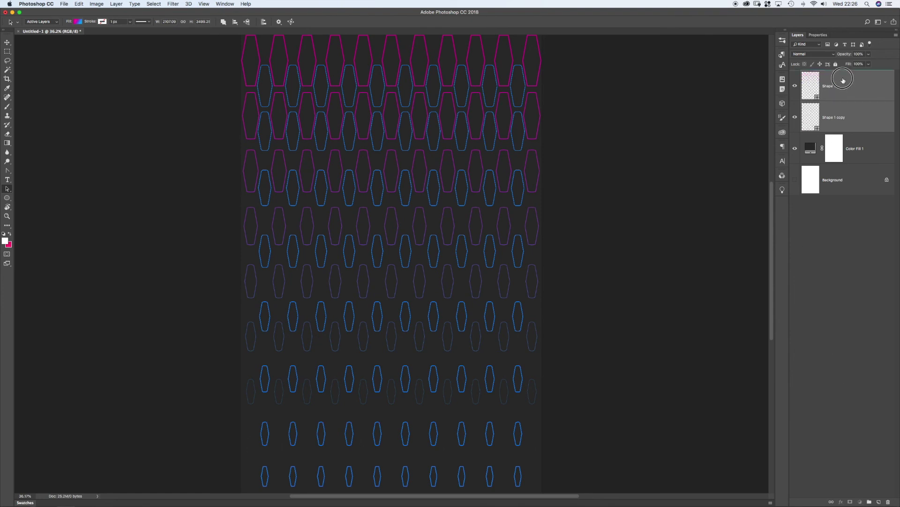
key("super+alt+shift+t")
left_click_drag(795, 158, 811, 169)
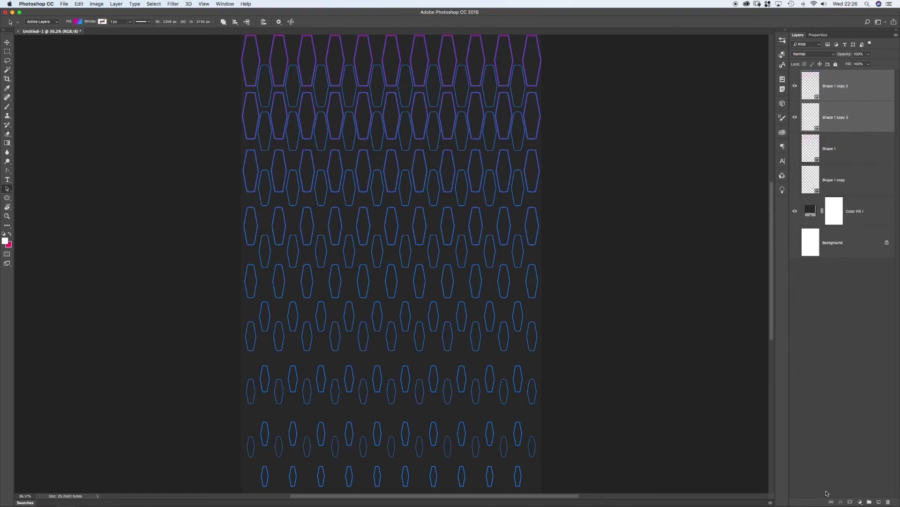
key("super+g")
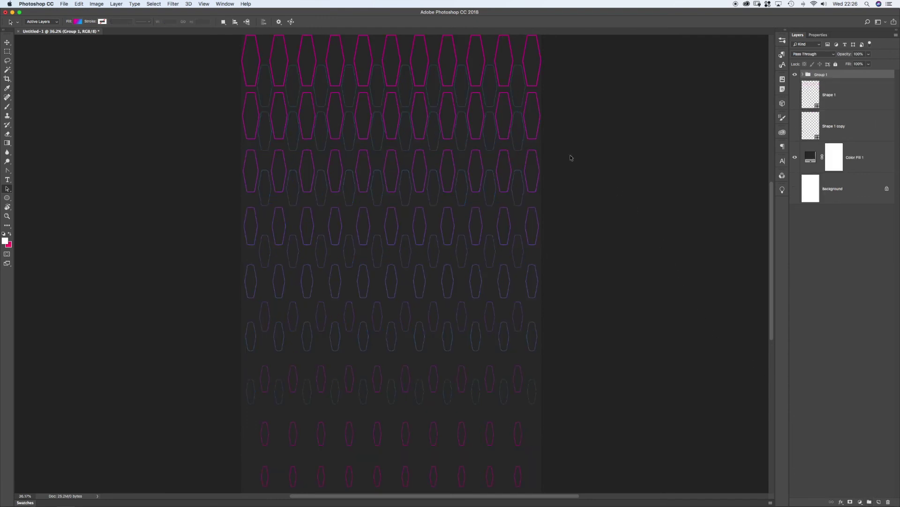
- Add a new layer above Color Fill 1 and paint a large soft white glow behind the upper hexagons with a 1300 px brush
mouse_move(594, 166)
left_mouse_down()
mouse_move(583, 167)
mouse_move(592, 167)
left_mouse_up()
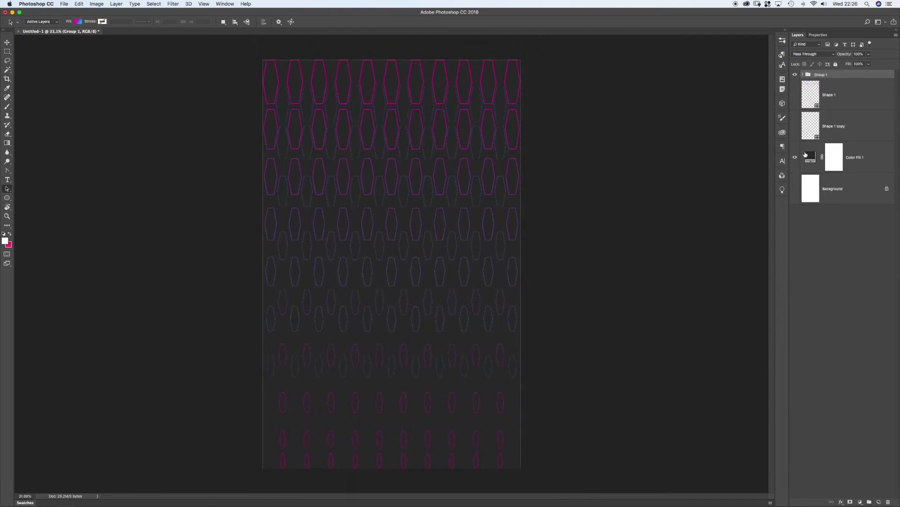
left_click(858, 156)
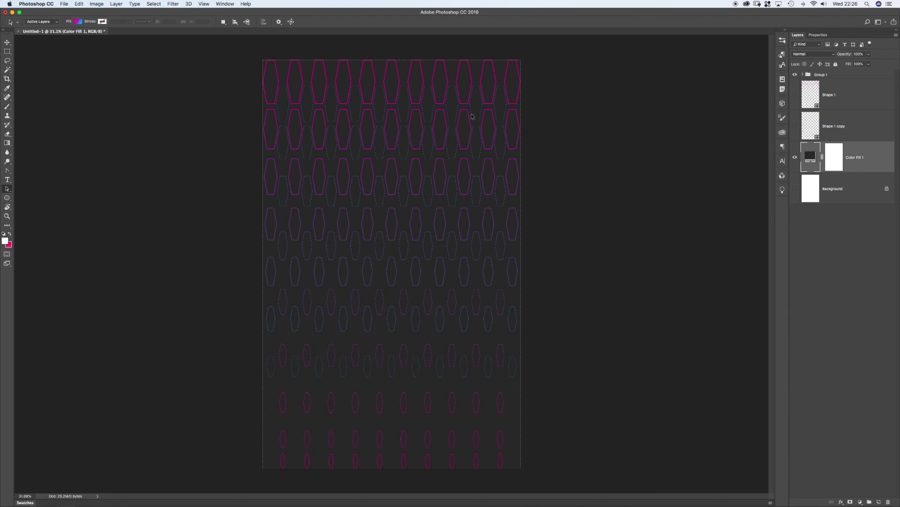
left_click_drag(422, 108, 491, 110)
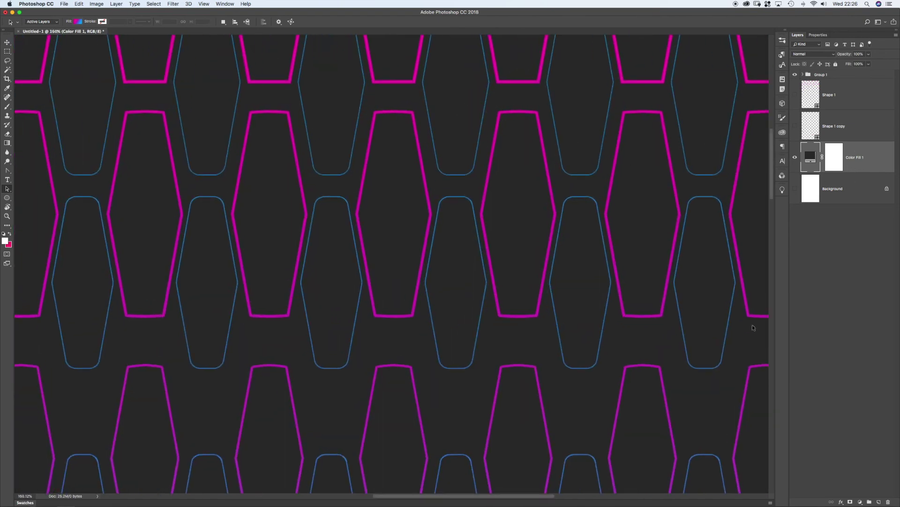
left_click(880, 502)
key("b")
right_click(455, 217)
left_click(397, 211)
mouse_move(322, 201)
left_mouse_down()
mouse_move(596, 274)
mouse_move(444, 347)
left_mouse_up()
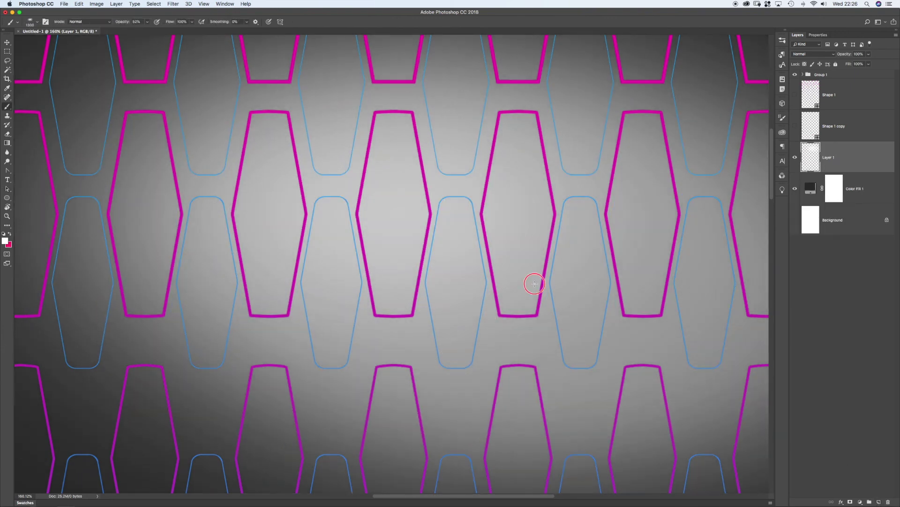
scroll(538, 284, "down", 5)
- Brush a few thin white trial strokes across the middle of the pattern with a smaller brush, and delete the painted layer
right_click(453, 319)
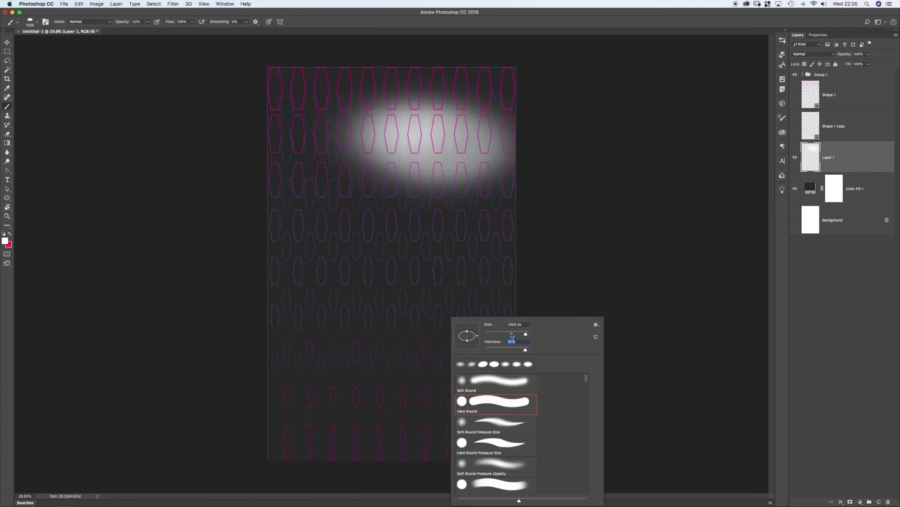
left_click_drag(505, 336, 225, 281)
key("Return")
mouse_move(328, 252)
left_mouse_down()
mouse_move(345, 287)
mouse_move(459, 344)
left_mouse_up()
left_click_drag(374, 223, 379, 279)
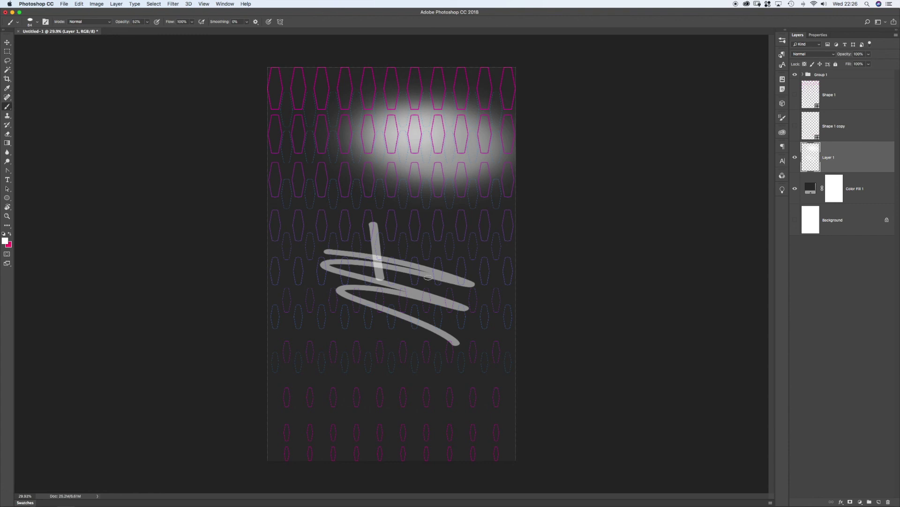
key("BackSpace")
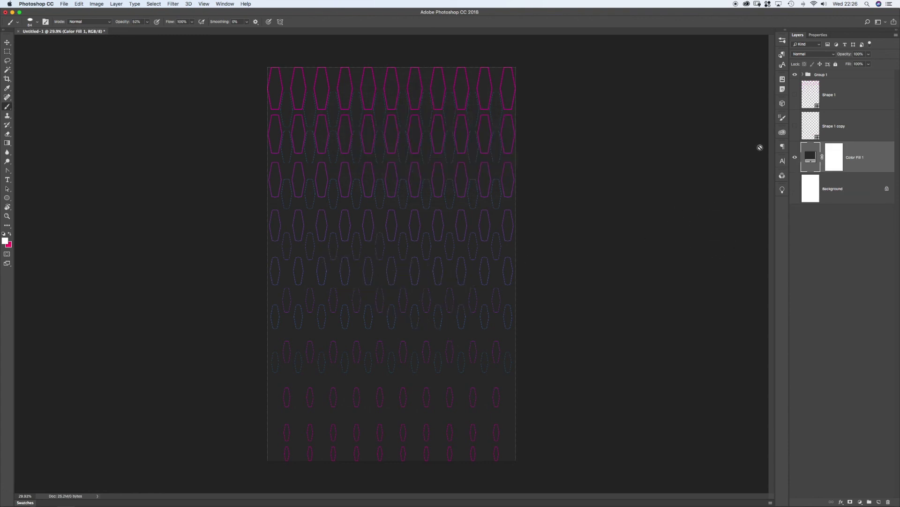
- Try to warp Group 1 with Free Transform
left_click(828, 78)
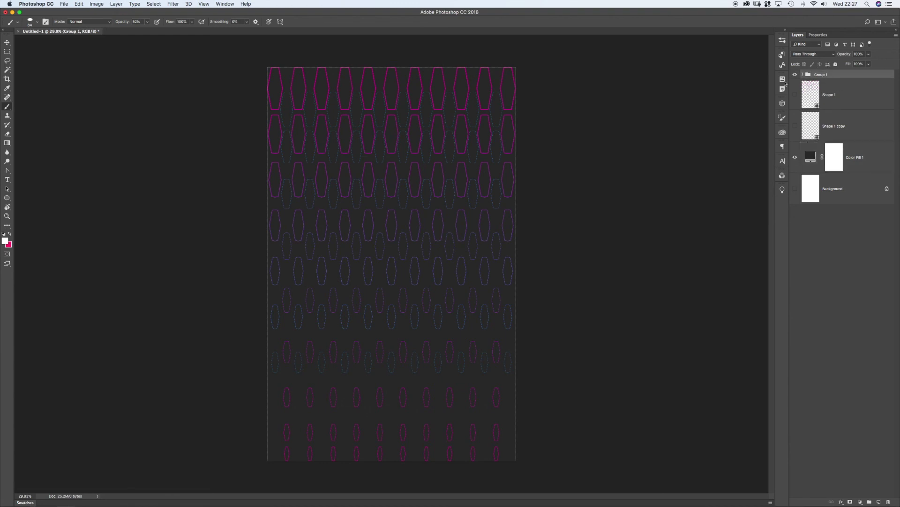
key("cmd+t")
right_click(359, 134)
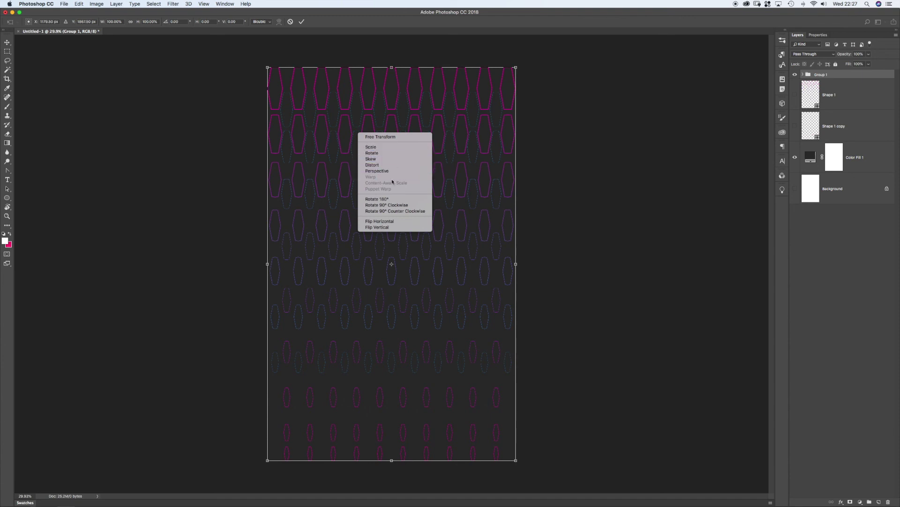
left_click(829, 76)
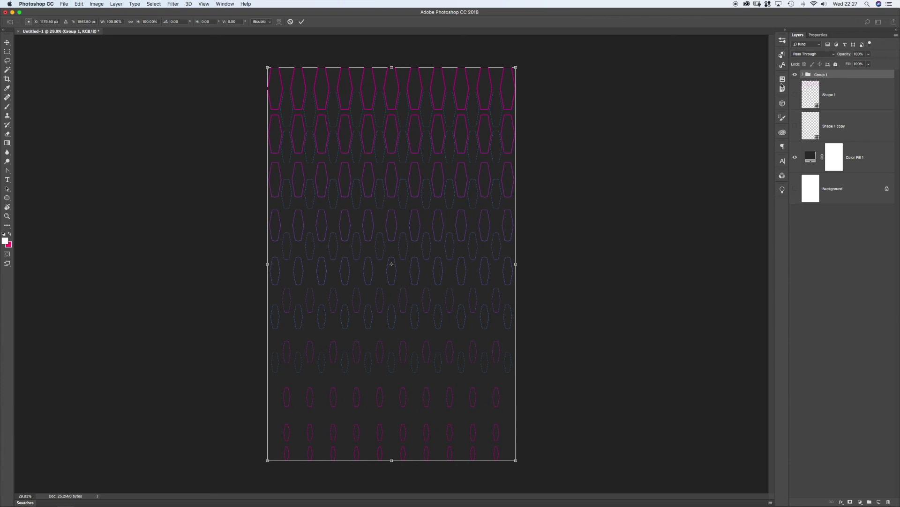
key("Return")
key("b")
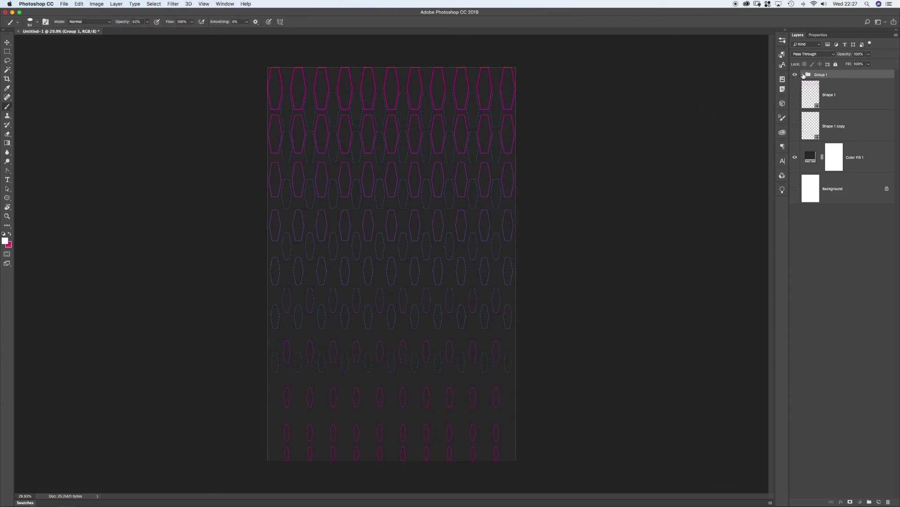
- Convert Group 1 to a smart object
left_click(804, 75)
left_click(804, 75)
right_click(826, 75)
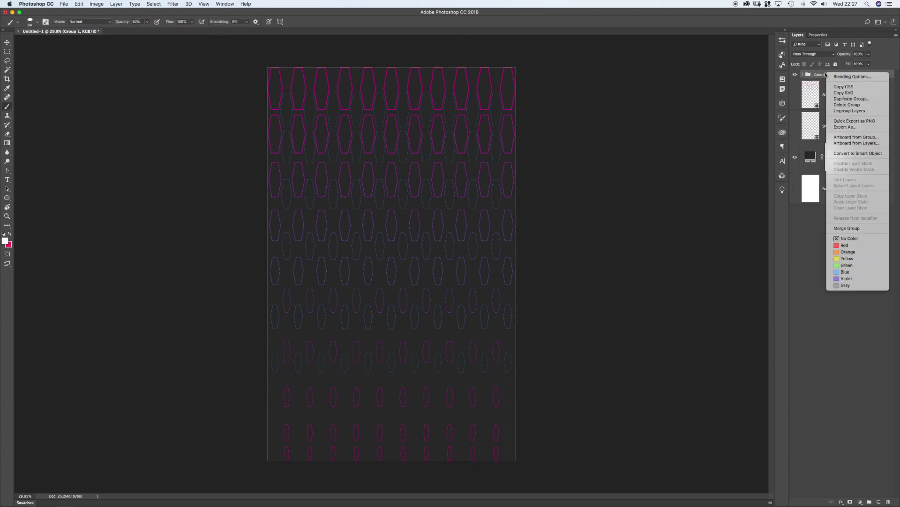
left_click(847, 155)
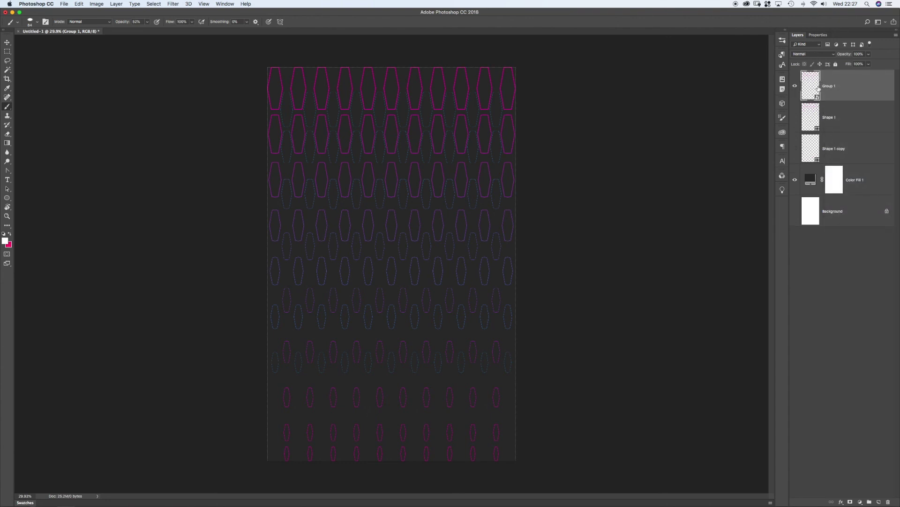
- Warp the Group 1 smart object into a wavy distortion, pulling its interior, top and bottom areas inward, and apply the transform
key("super+t")
right_click(400, 176)
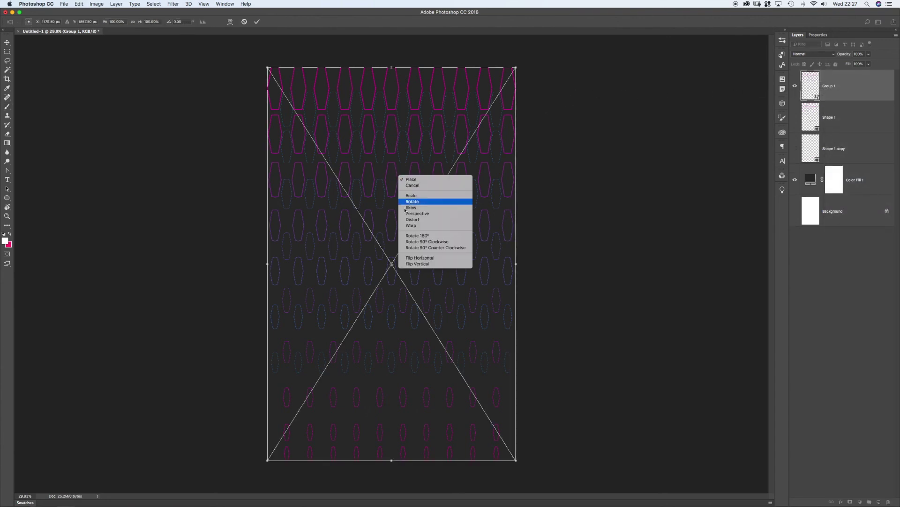
left_click(412, 226)
left_click_drag(404, 234, 374, 230)
left_click_drag(460, 141, 443, 183)
left_click_drag(445, 381, 435, 331)
left_click_drag(323, 413, 330, 406)
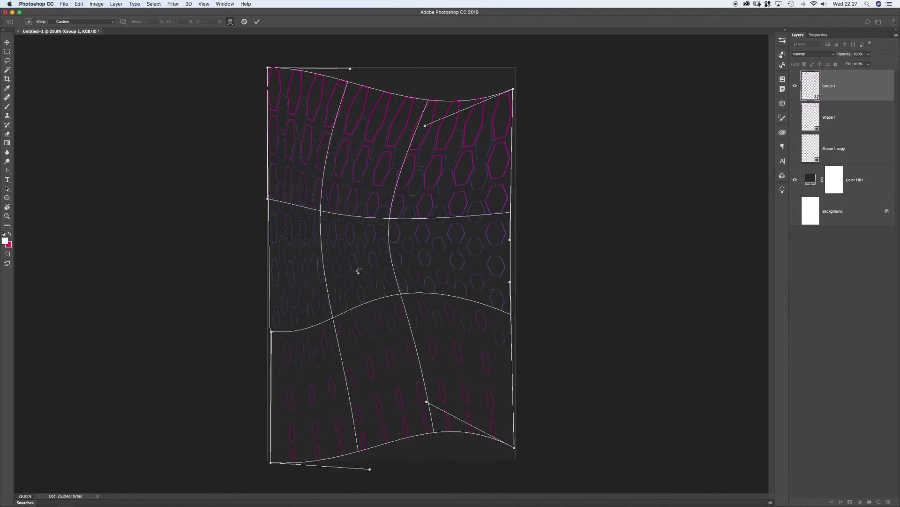
key("Return")
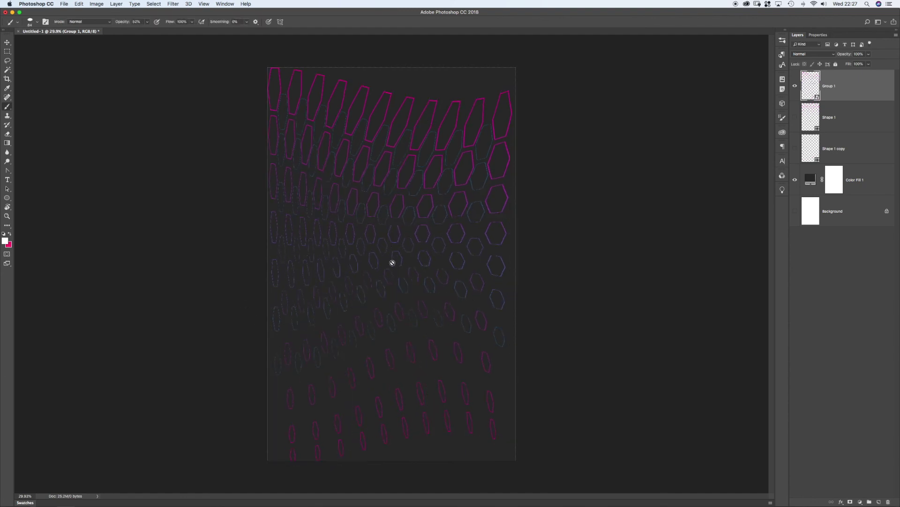
- Undo the warp of the Group 1 smart object
key("super+equal")
scroll(386, 257, "down", 1)
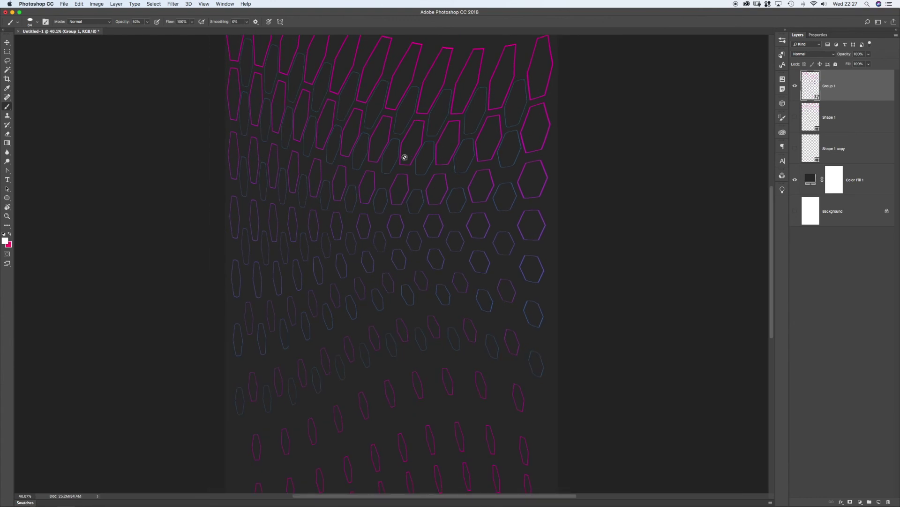
scroll(469, 230, "down", 2)
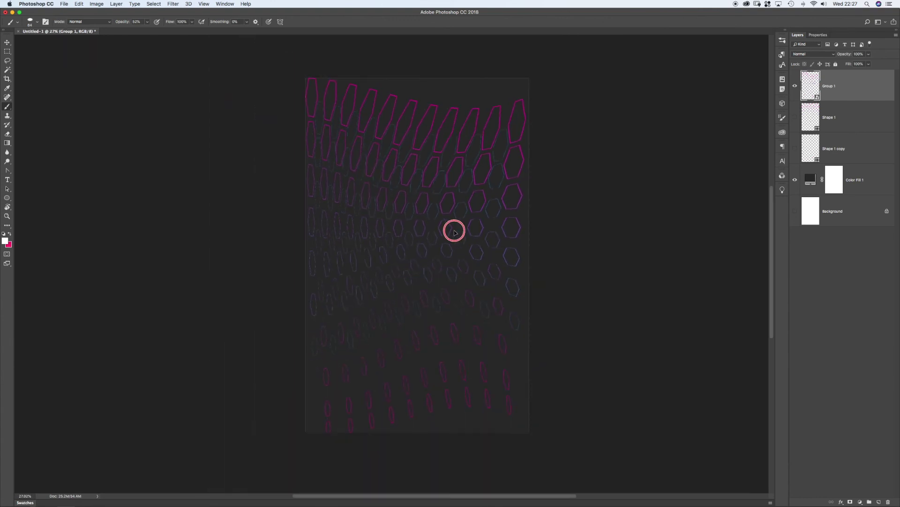
key("super+z")
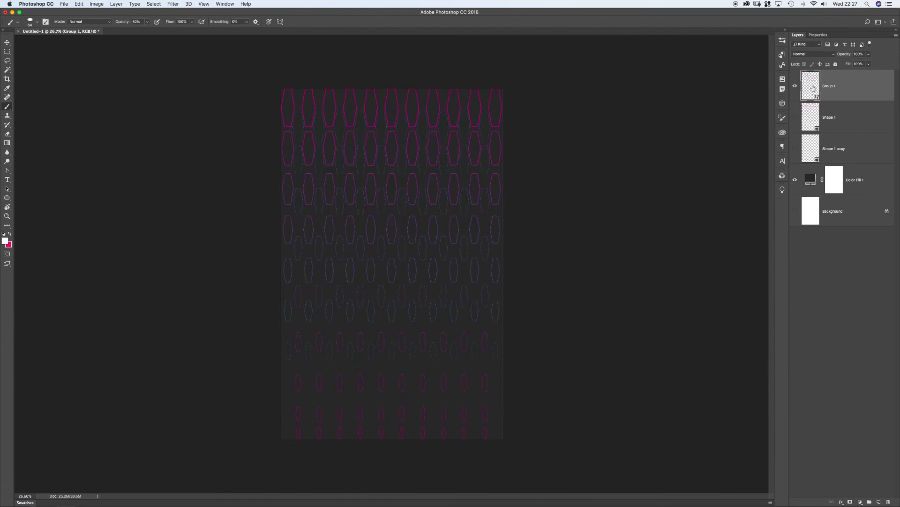
- Try the Generate Normal Map filter on the Group 1 smart object, cancel its settings, and close the 3D display
left_click(171, 4)
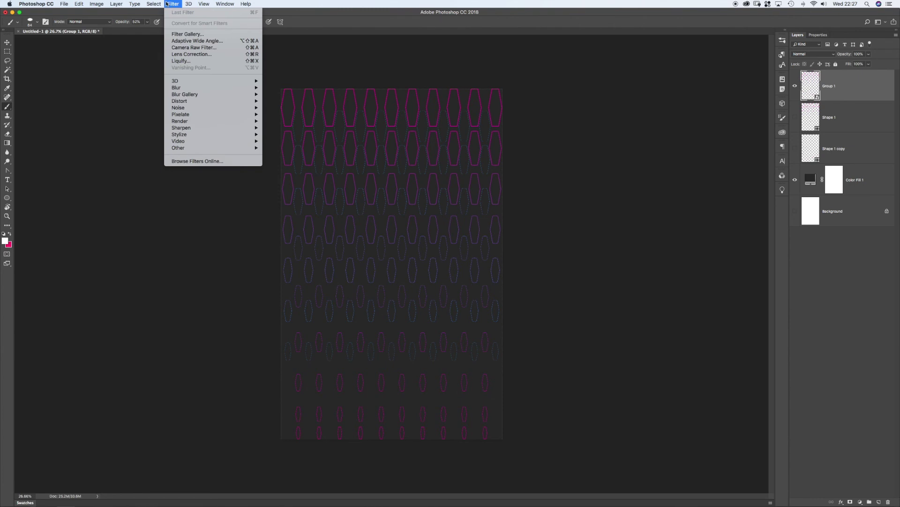
mouse_move(200, 82)
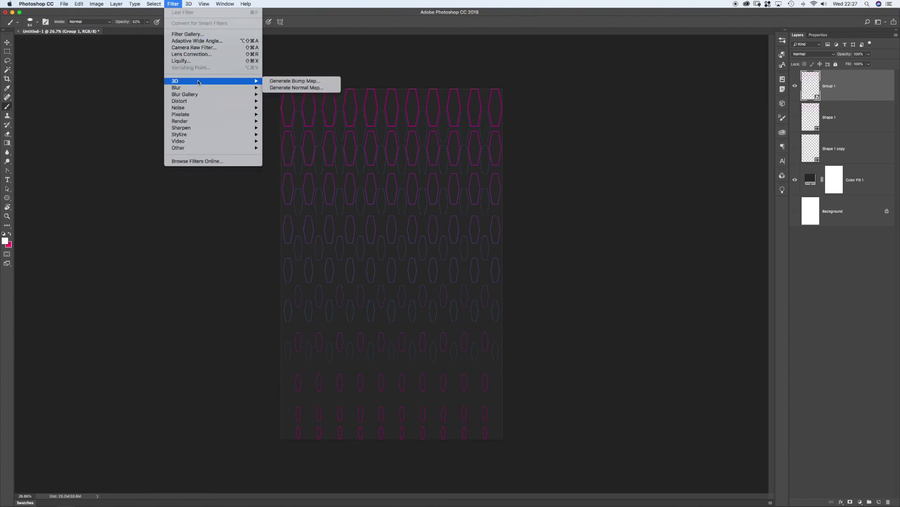
left_click(289, 88)
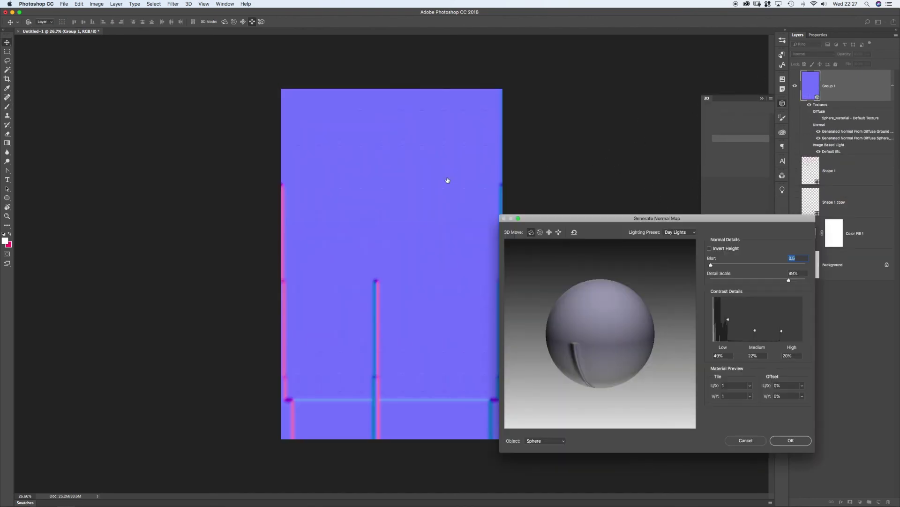
left_click_drag(624, 218, 540, 144)
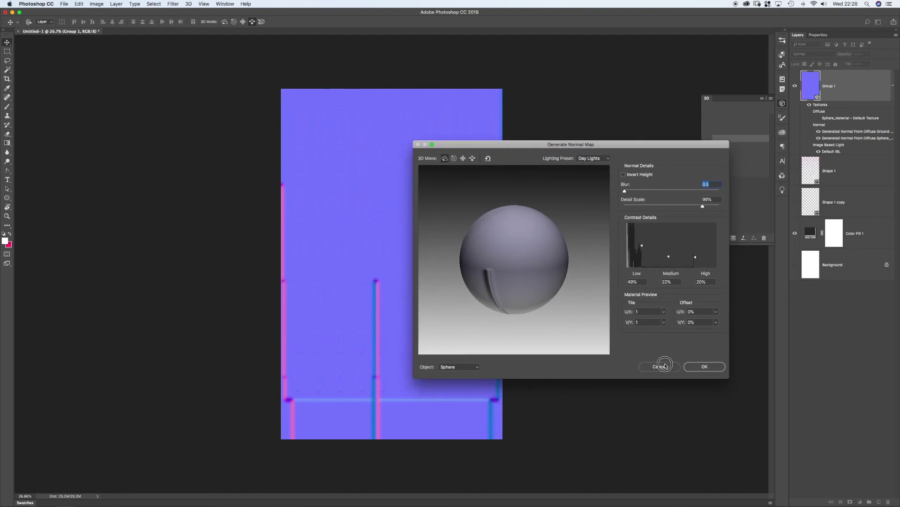
left_click(664, 366)
left_click(781, 103)
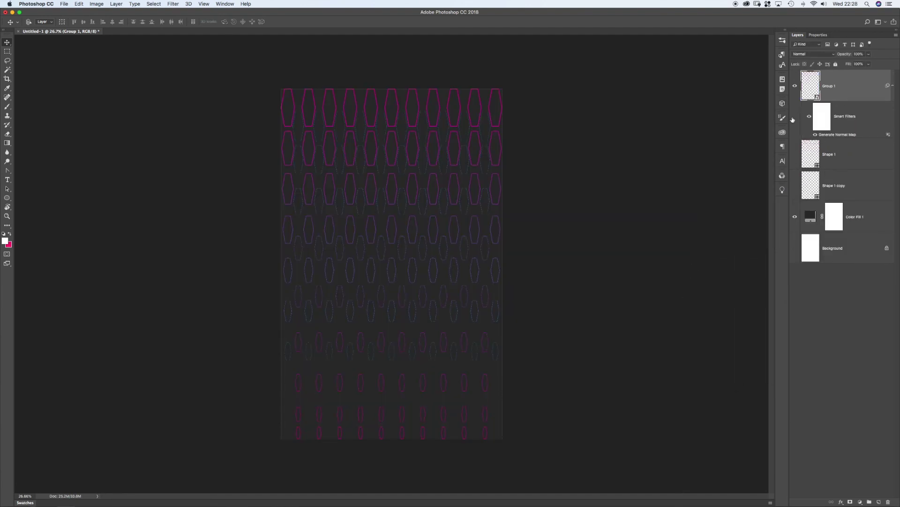
- Hide the Group 1 smart object and show the original Shape 1 and Shape 1 copy layers
left_click(796, 85)
left_click(795, 153)
left_click(795, 185)
left_click_drag(370, 276, 427, 300)
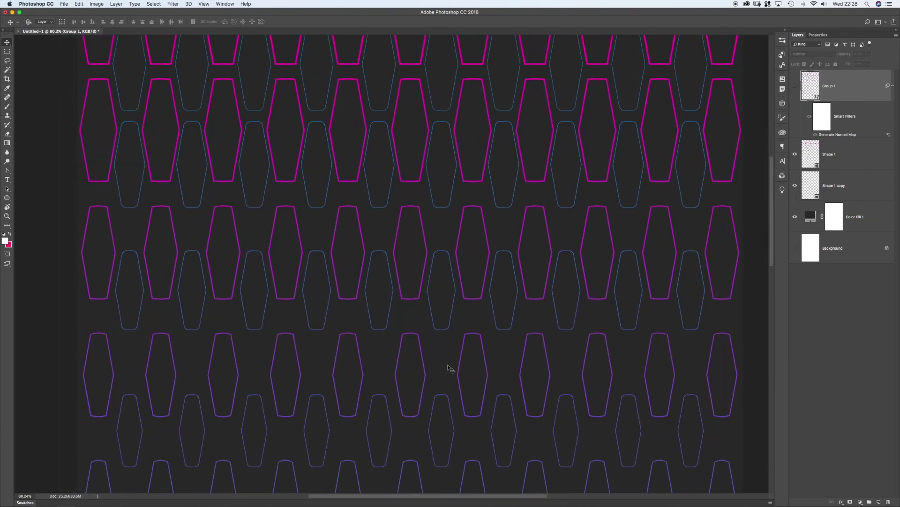